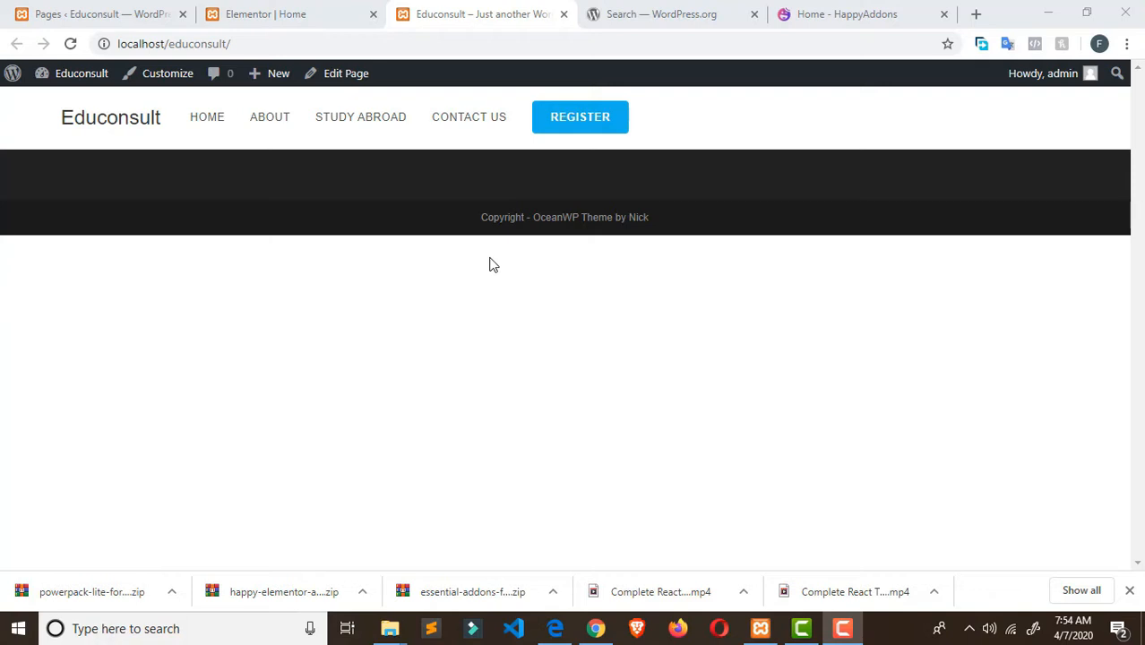
- Open the Home page from the site's page list for editing with Elementor
click(96, 14)
scroll(361, 308, down, 2)
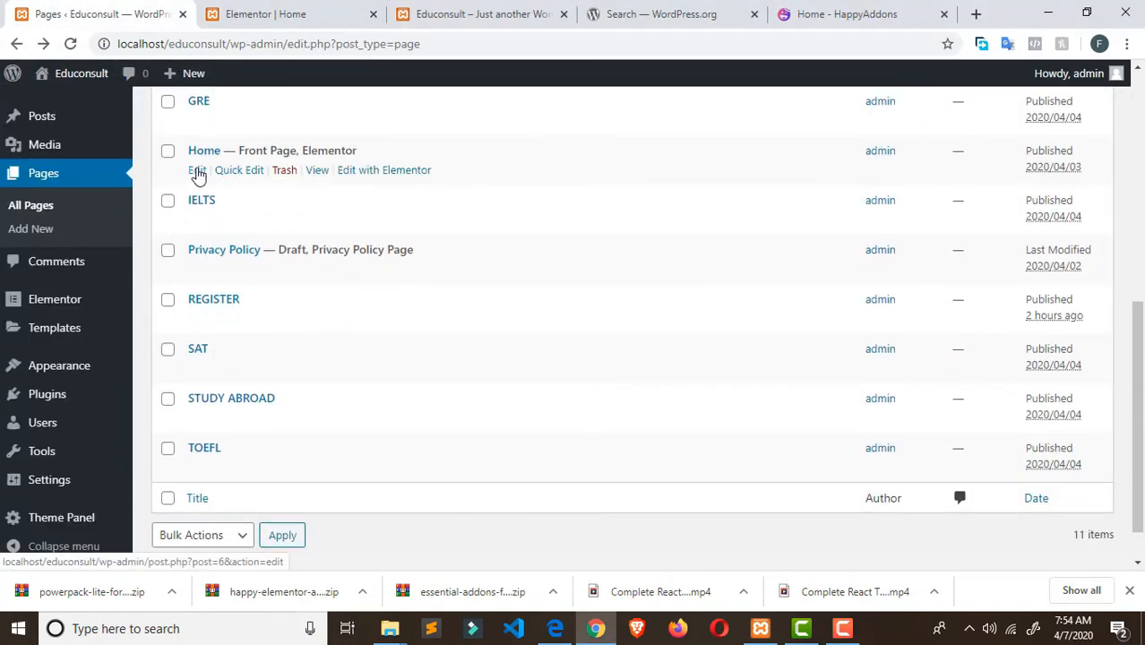
click(197, 171)
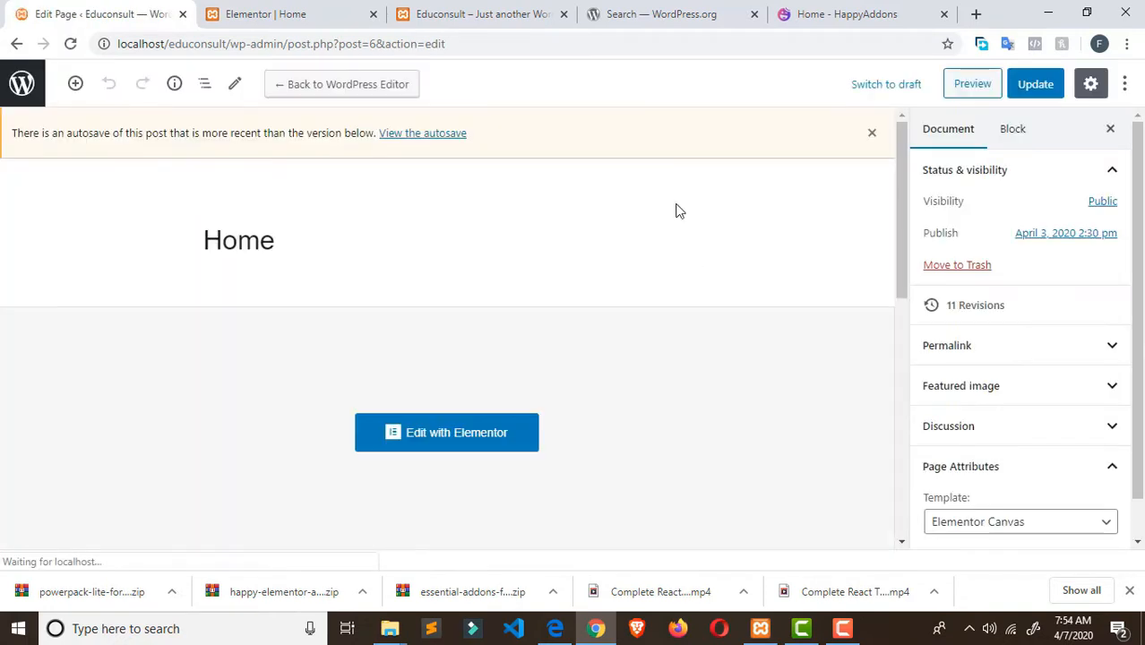
click(444, 430)
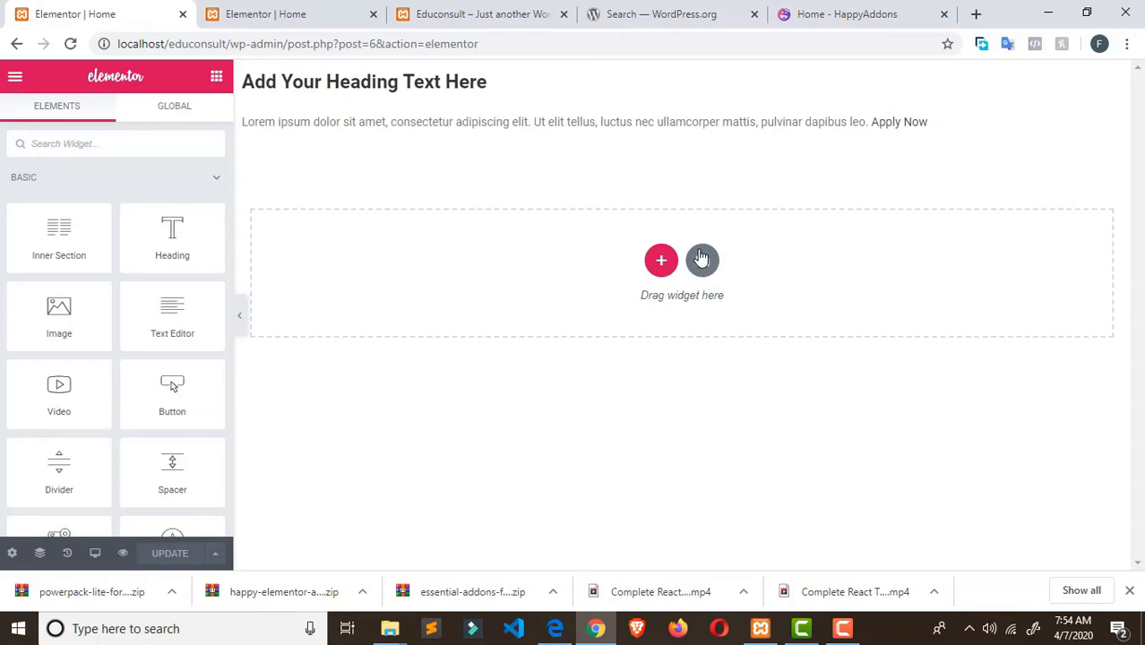
- Add a two-column section with a wide left and narrow right column, and delete the existing heading and text section above it
click(659, 261)
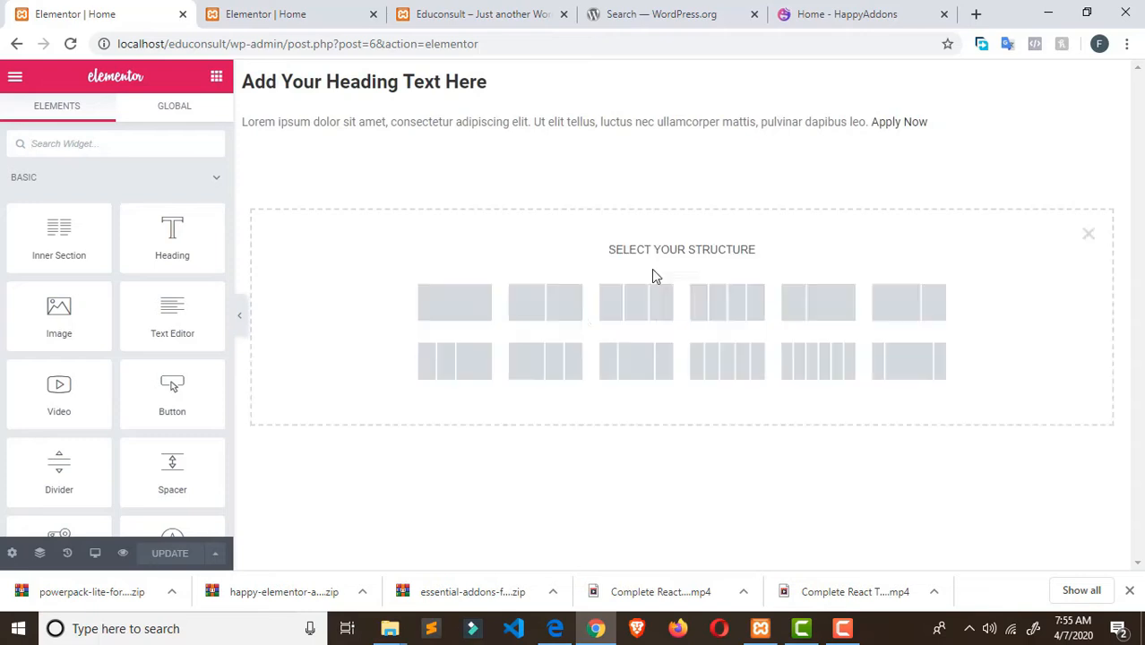
click(908, 302)
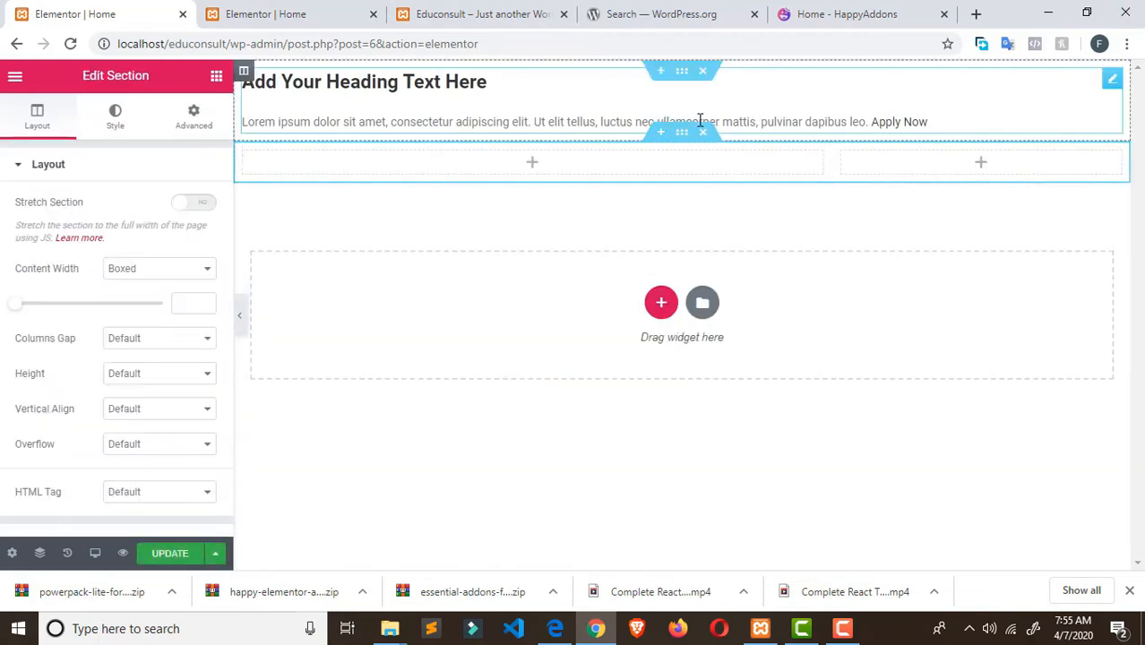
click(704, 68)
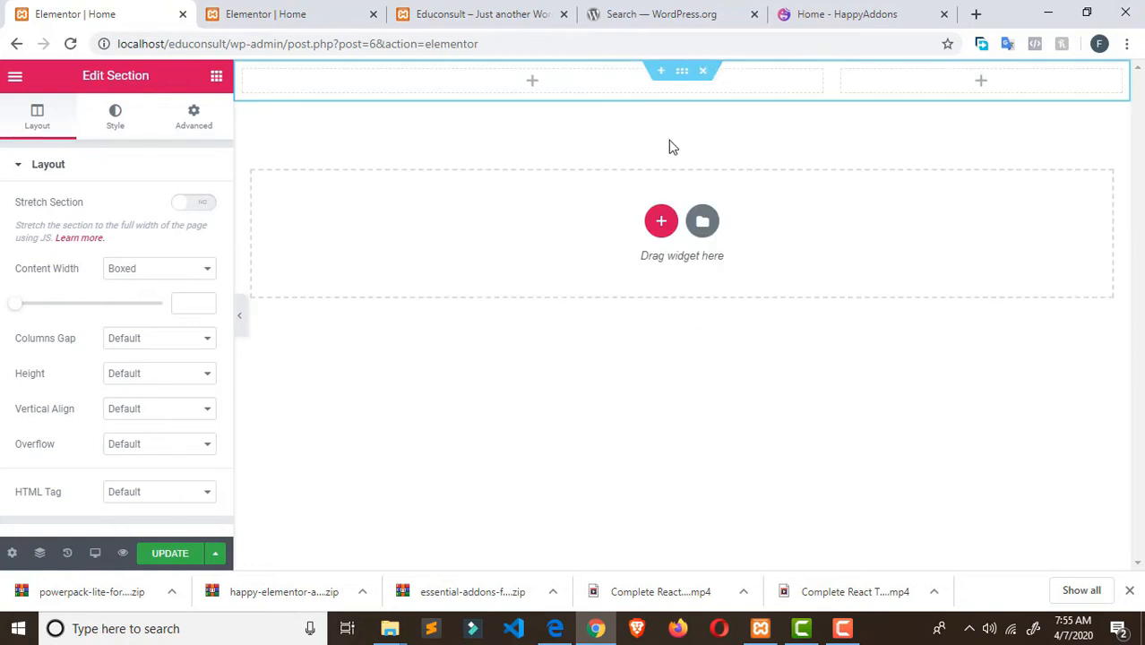
click(241, 317)
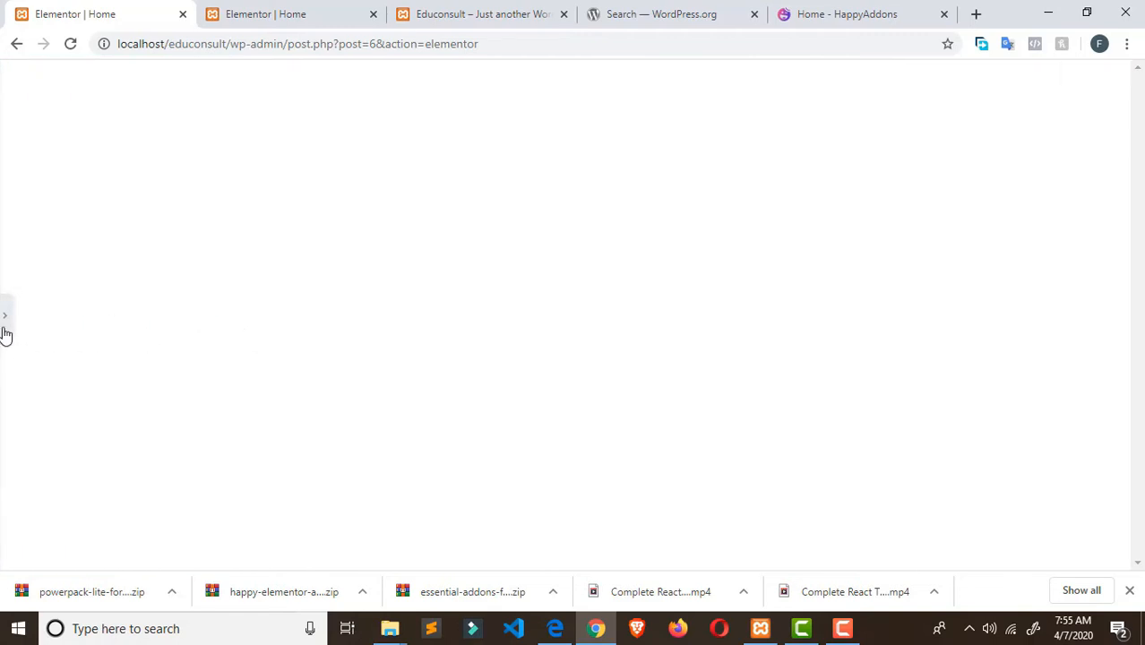
click(6, 331)
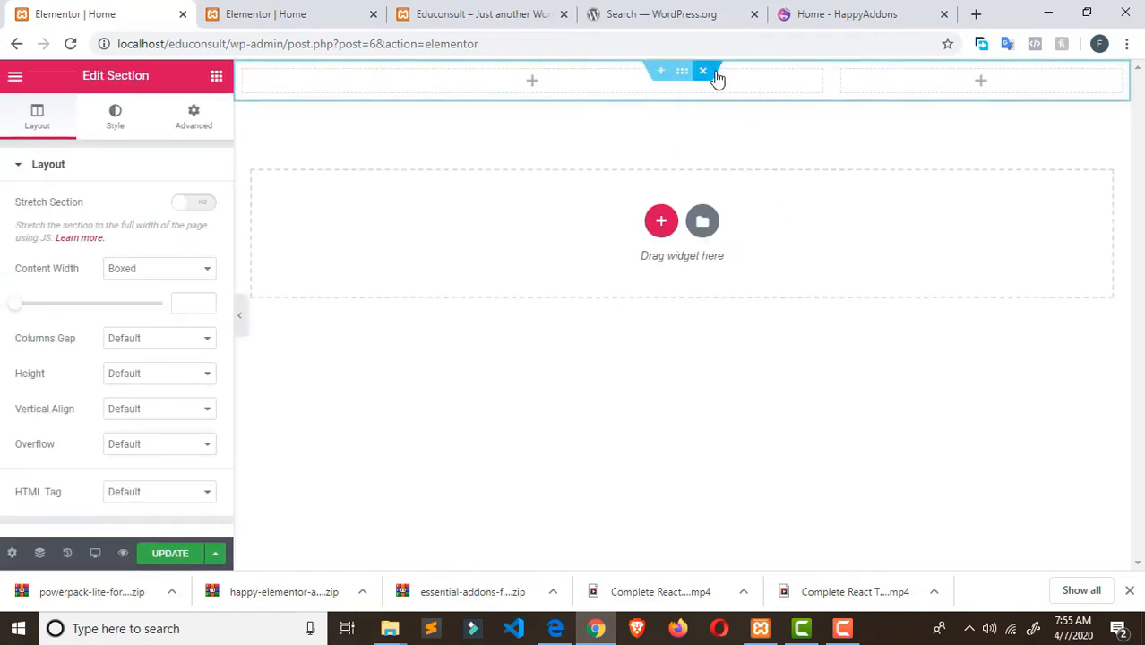
- Replace the empty section with a fresh two-column section that has a wide left and a narrow right column
click(704, 71)
click(660, 179)
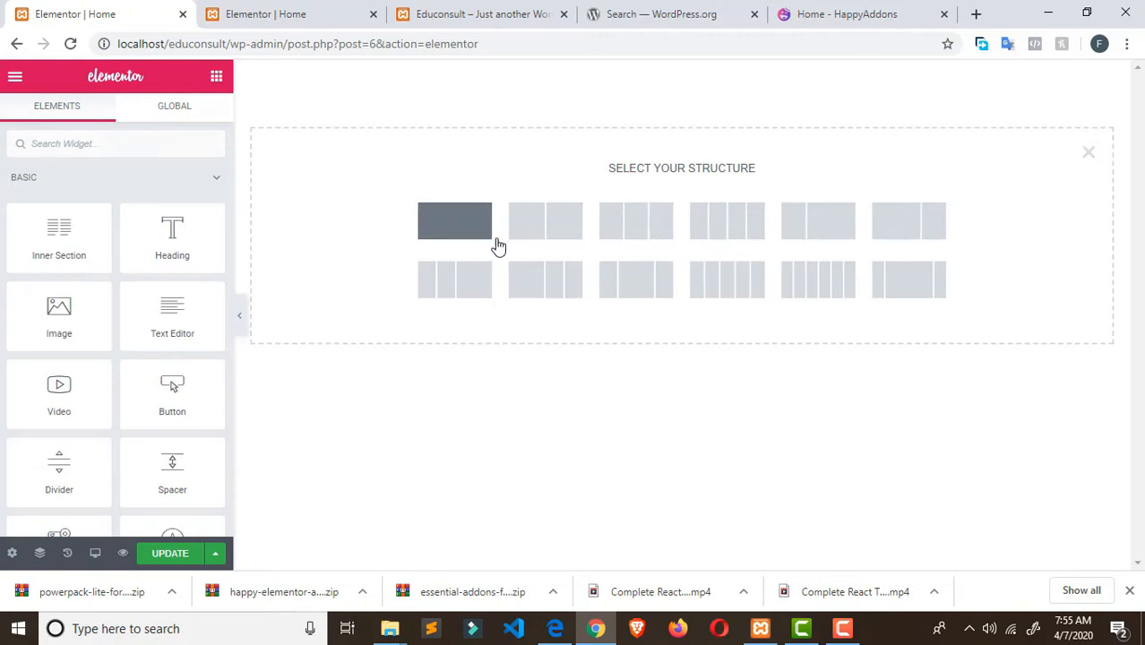
click(892, 232)
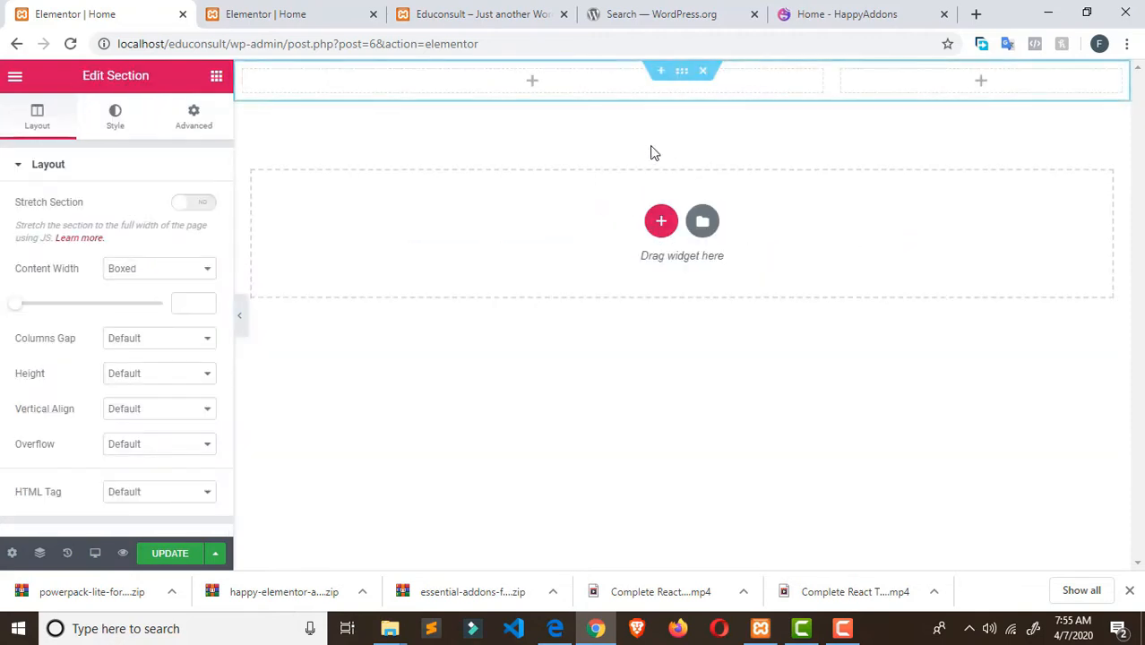
- Give the two-column section a classic background with the image gS5iKczYOm.jpg from the media library
click(534, 82)
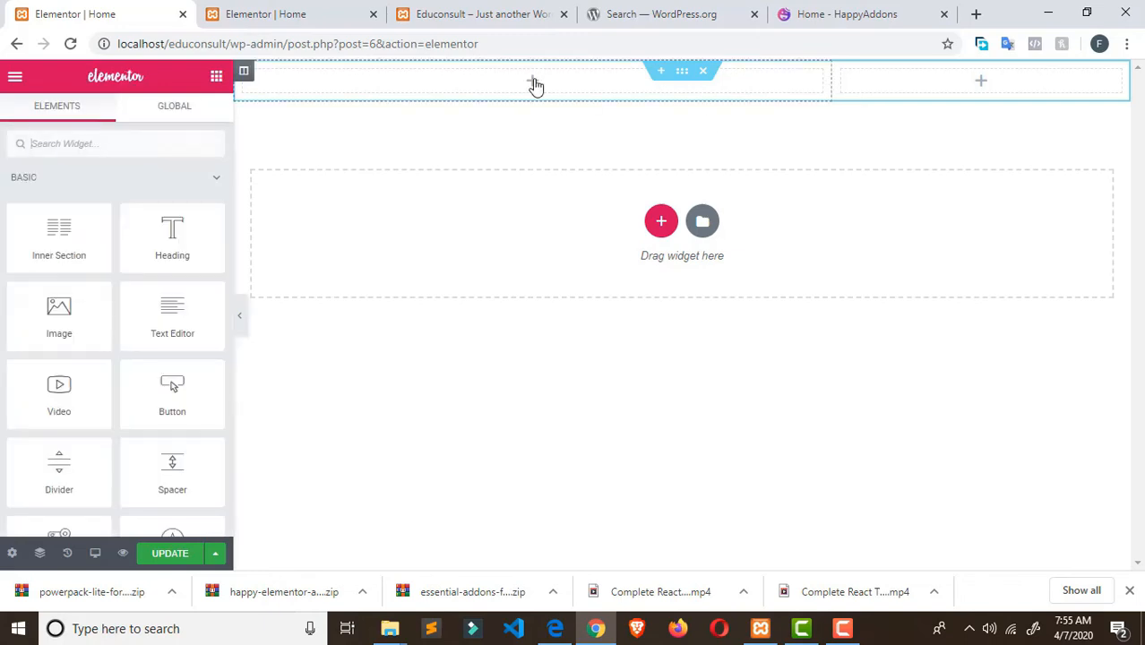
click(684, 77)
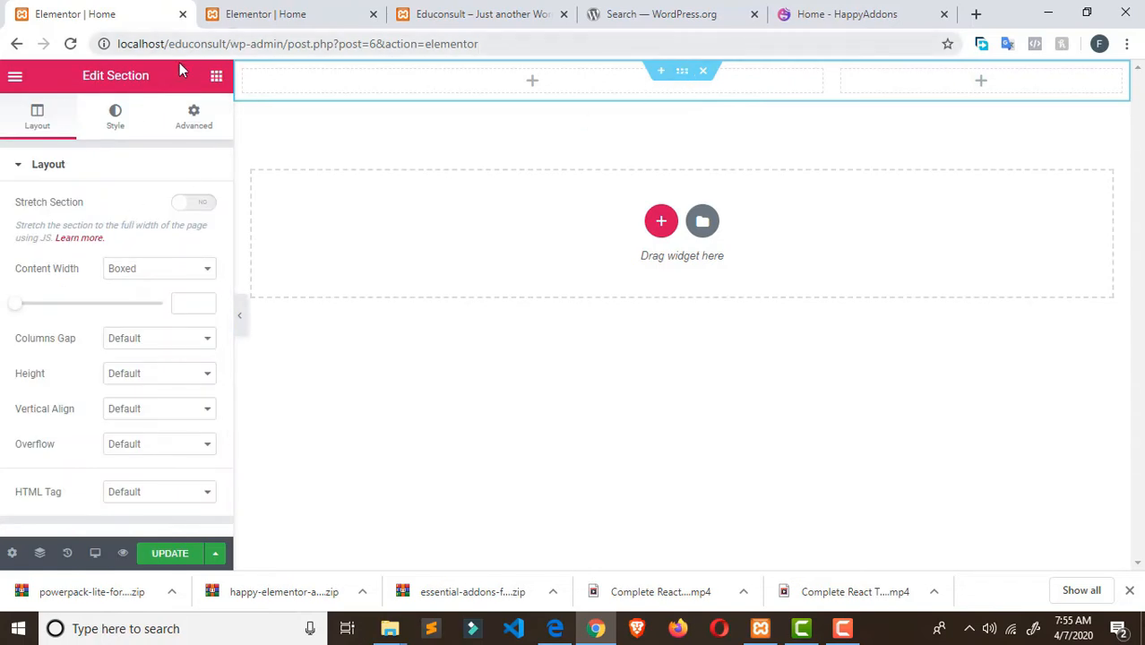
click(104, 131)
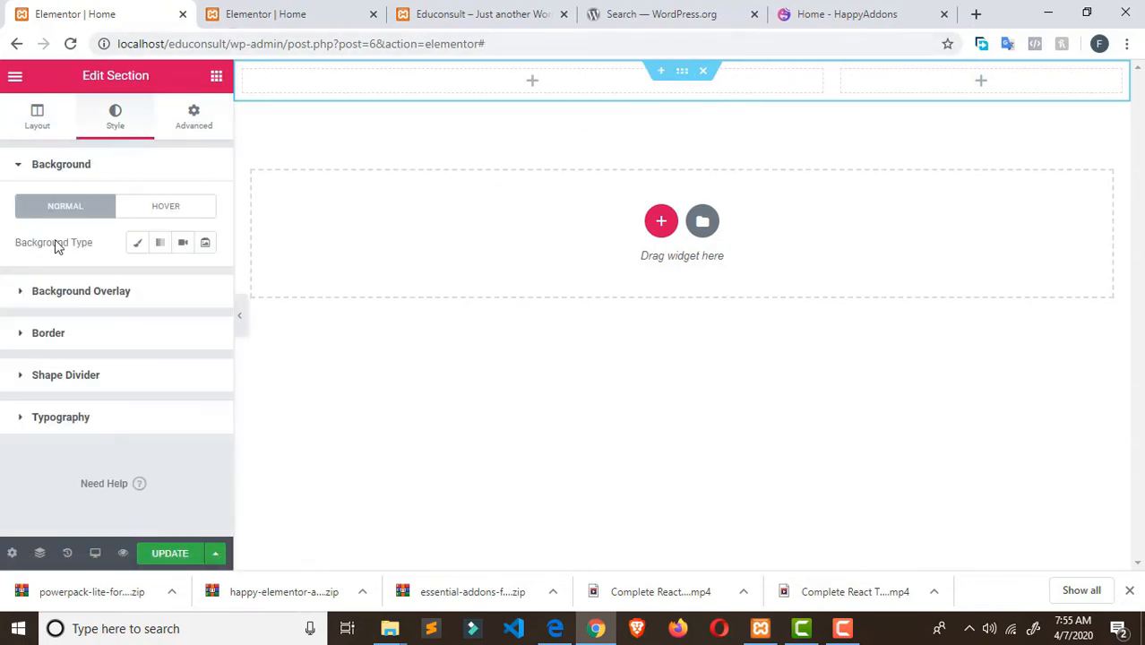
click(140, 244)
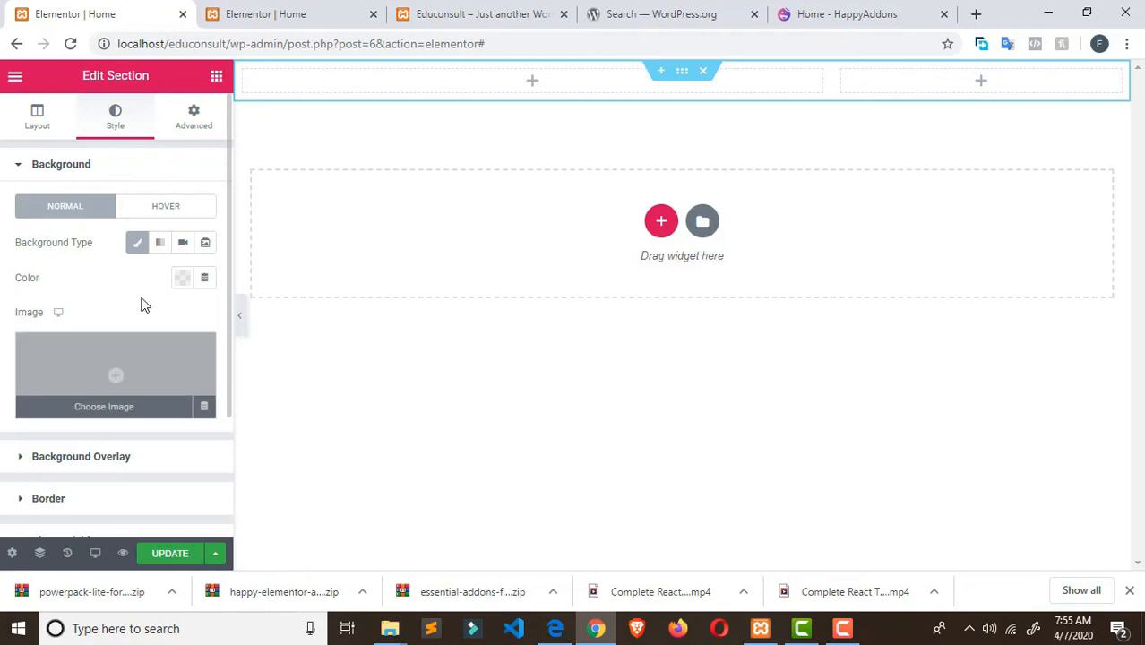
click(102, 358)
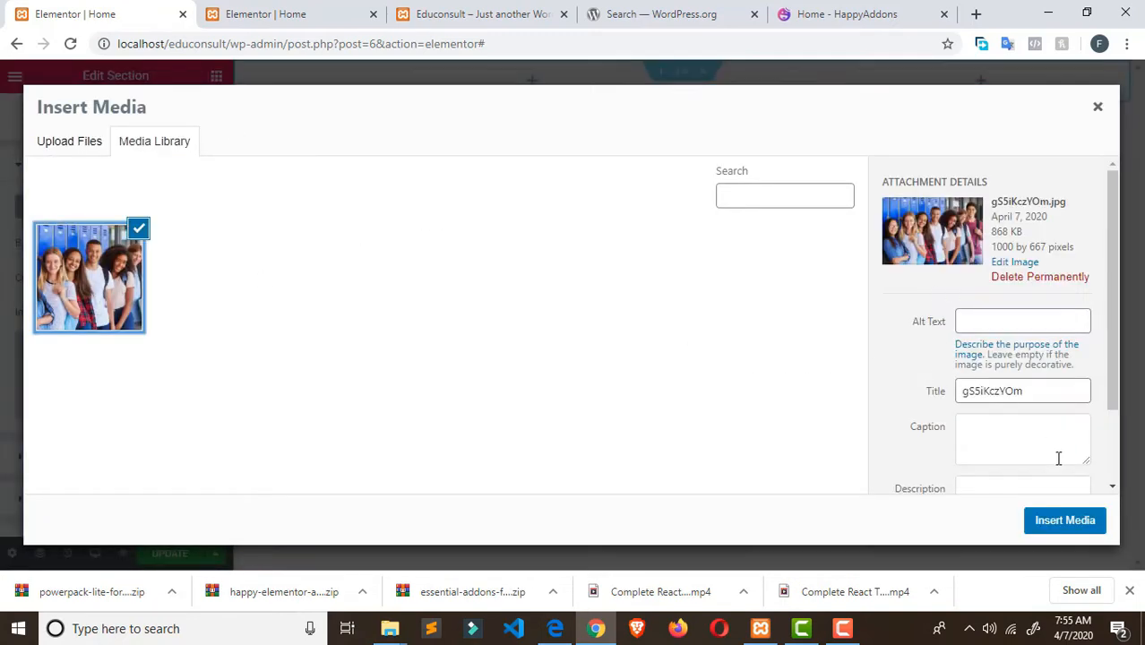
click(1066, 522)
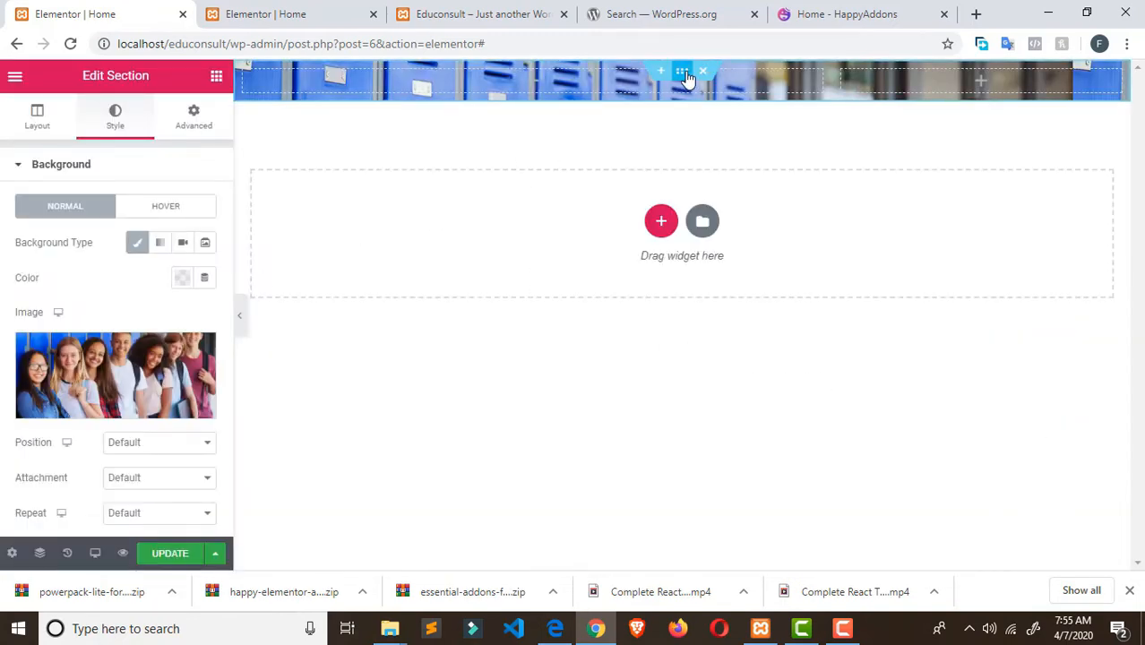
- Set the section's background image position to Center Center and its attachment to Fixed
click(176, 451)
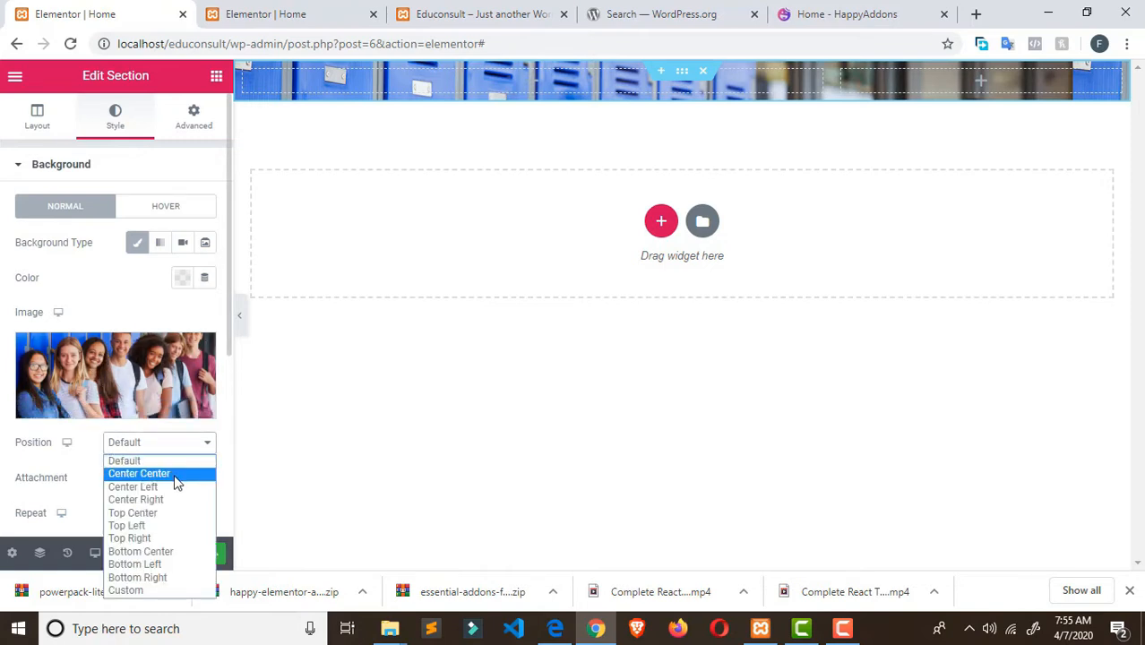
click(175, 472)
click(169, 481)
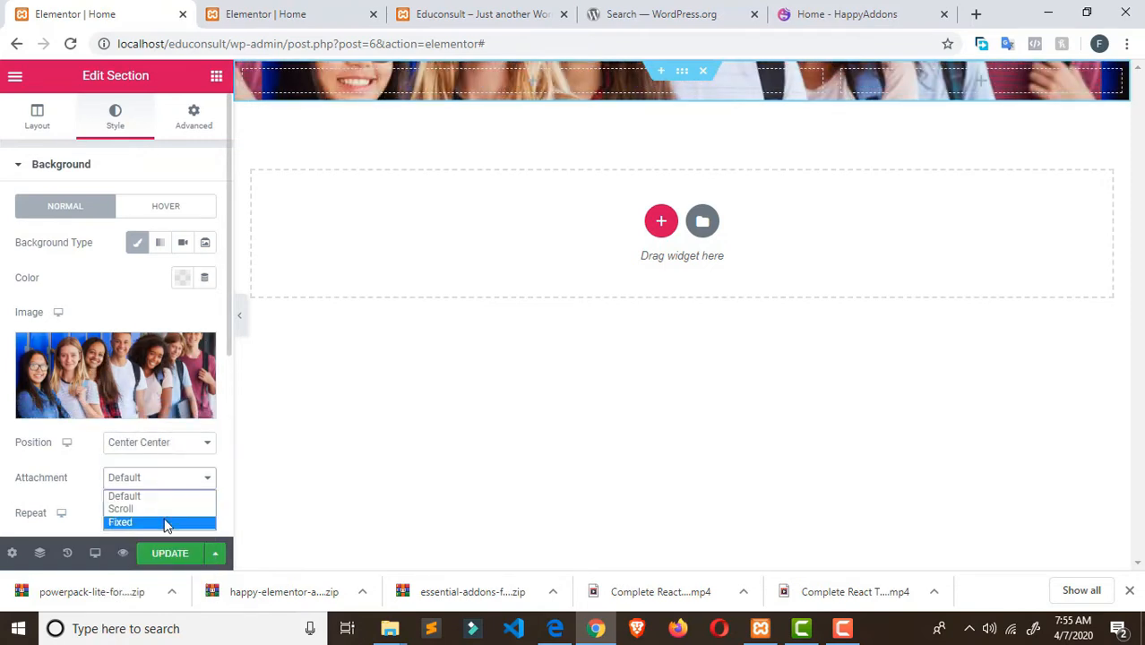
click(167, 523)
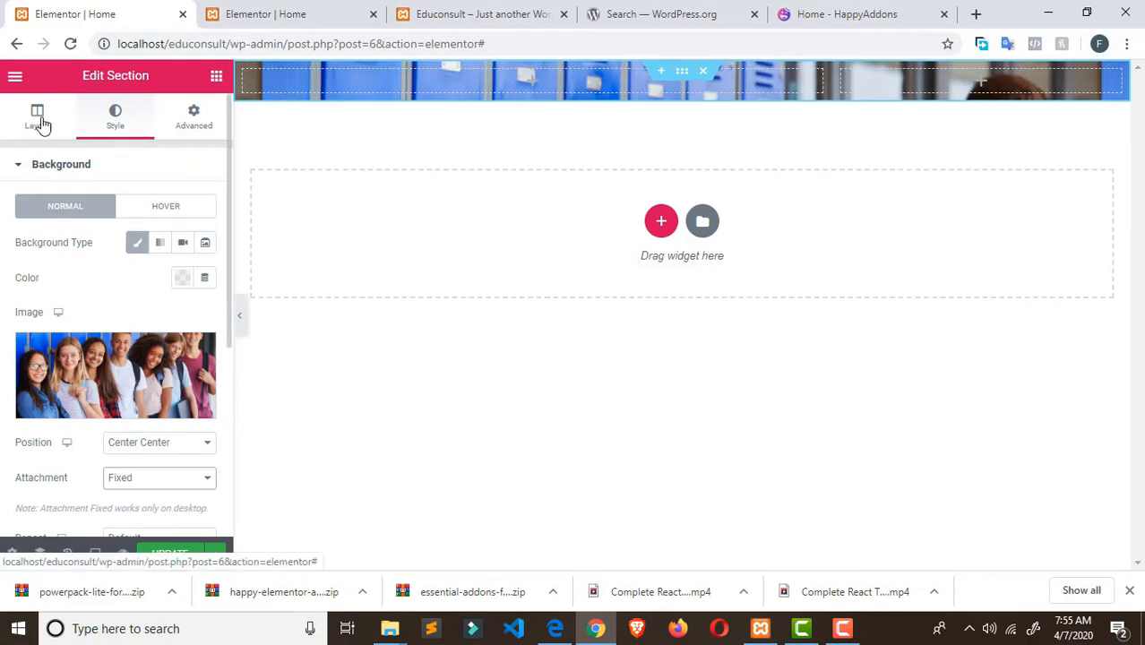
- Place a Heading widget in the section's wide left column and set its HTML tag to H1
click(216, 75)
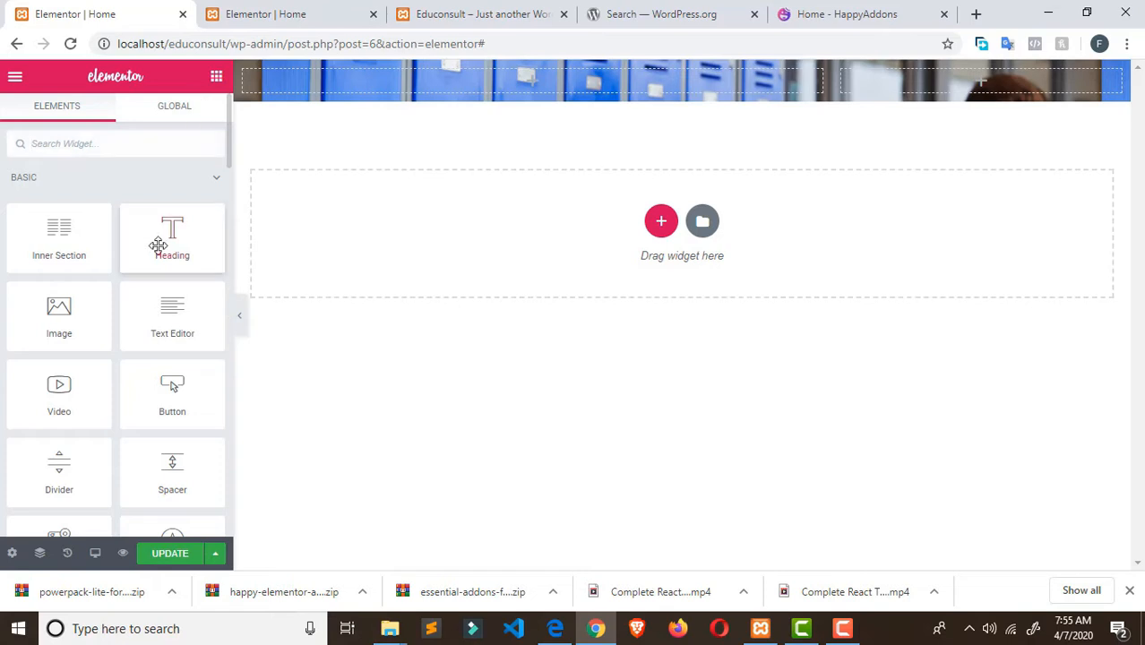
drag(158, 245, 428, 85)
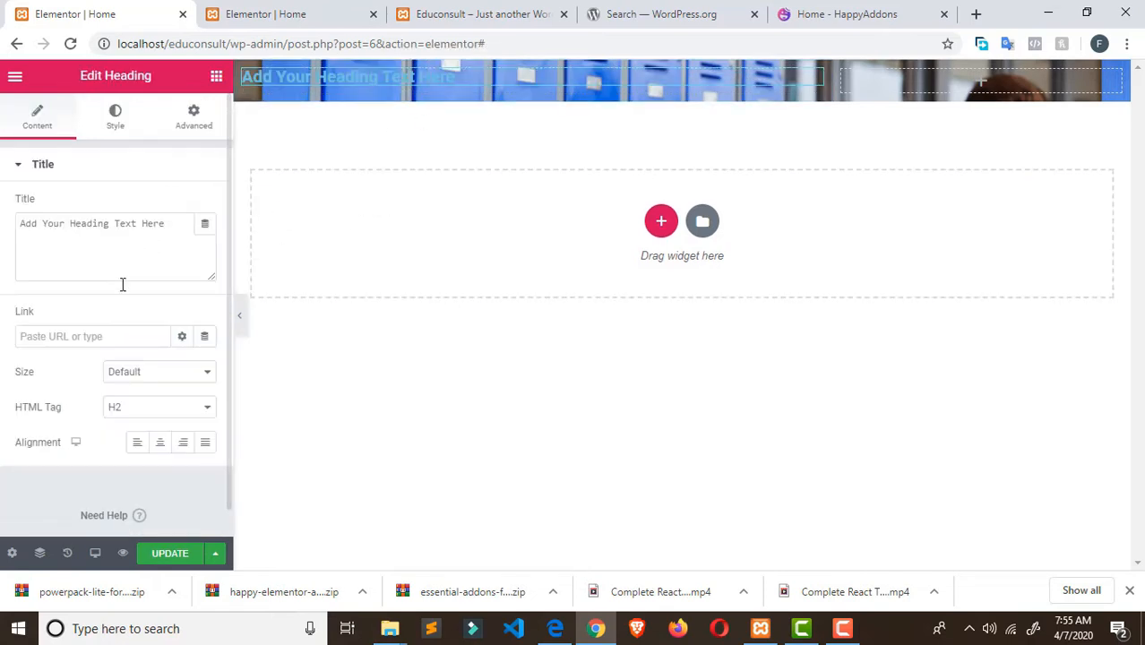
click(145, 406)
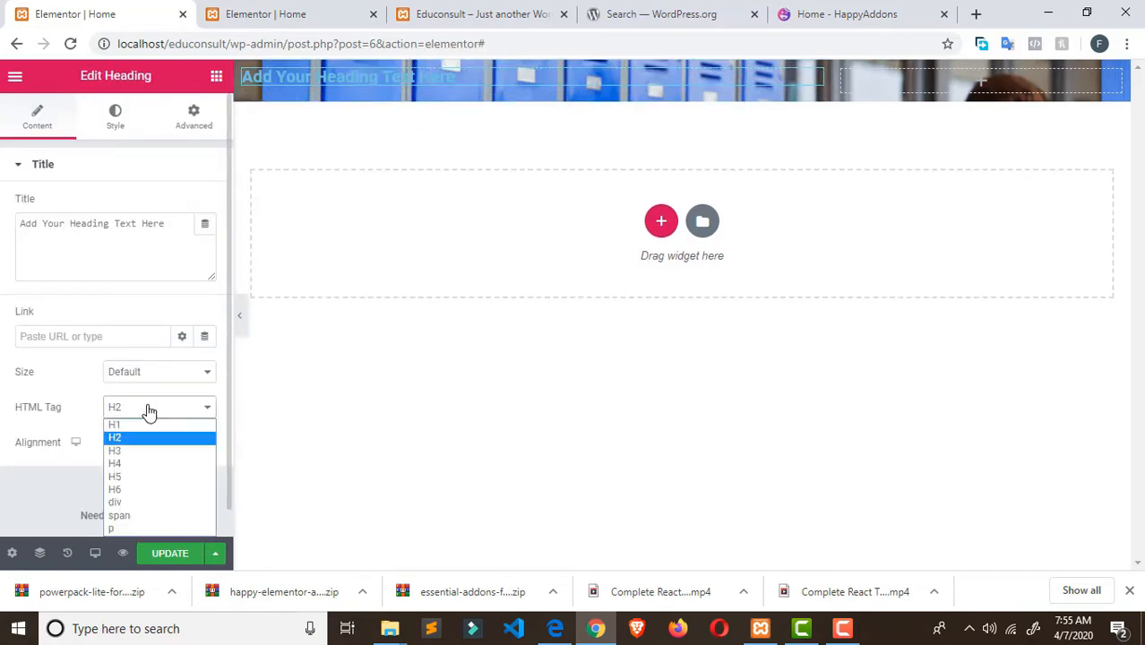
click(144, 422)
- Set the heading's font size to 60 px and its text color to the near-white #FDFDFD
click(117, 117)
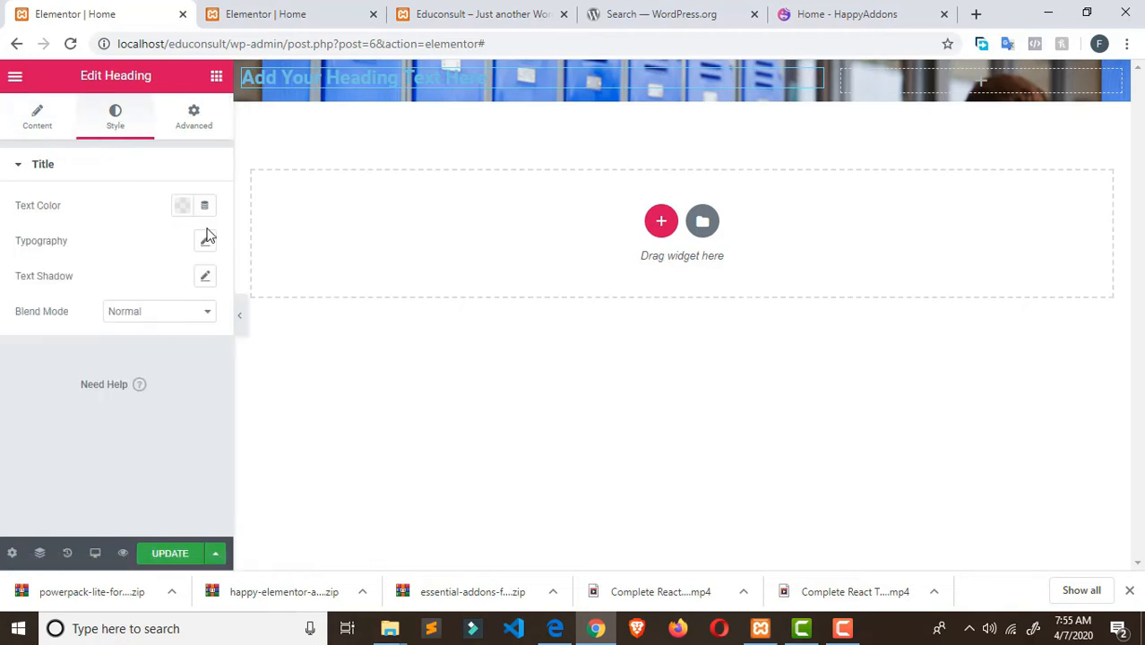
click(203, 245)
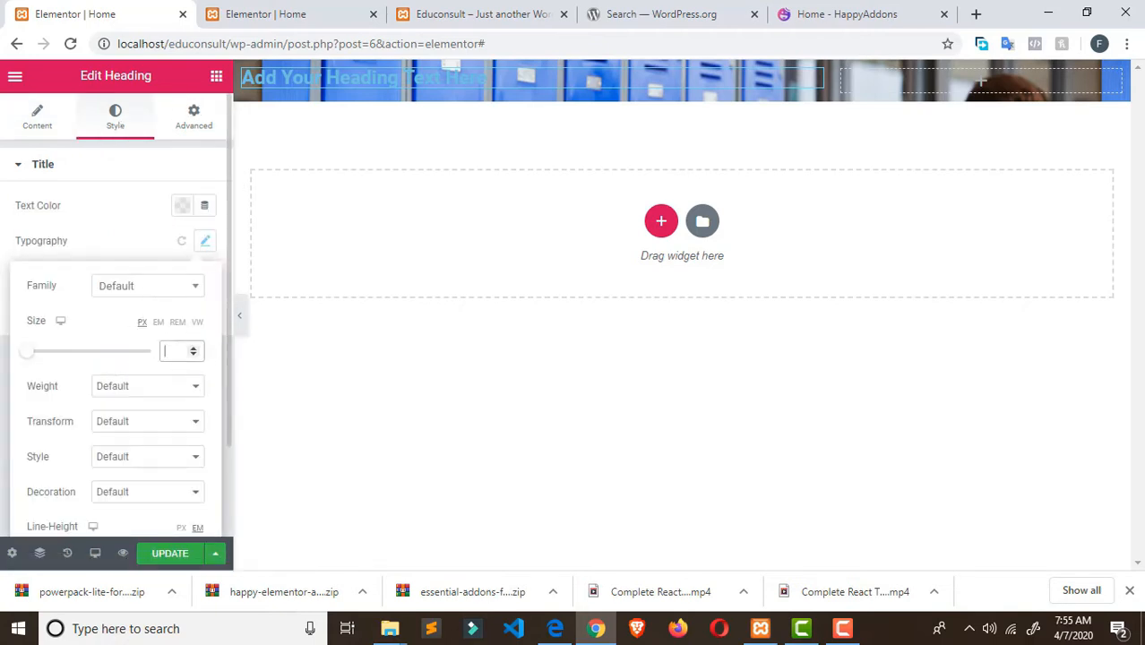
text(60)
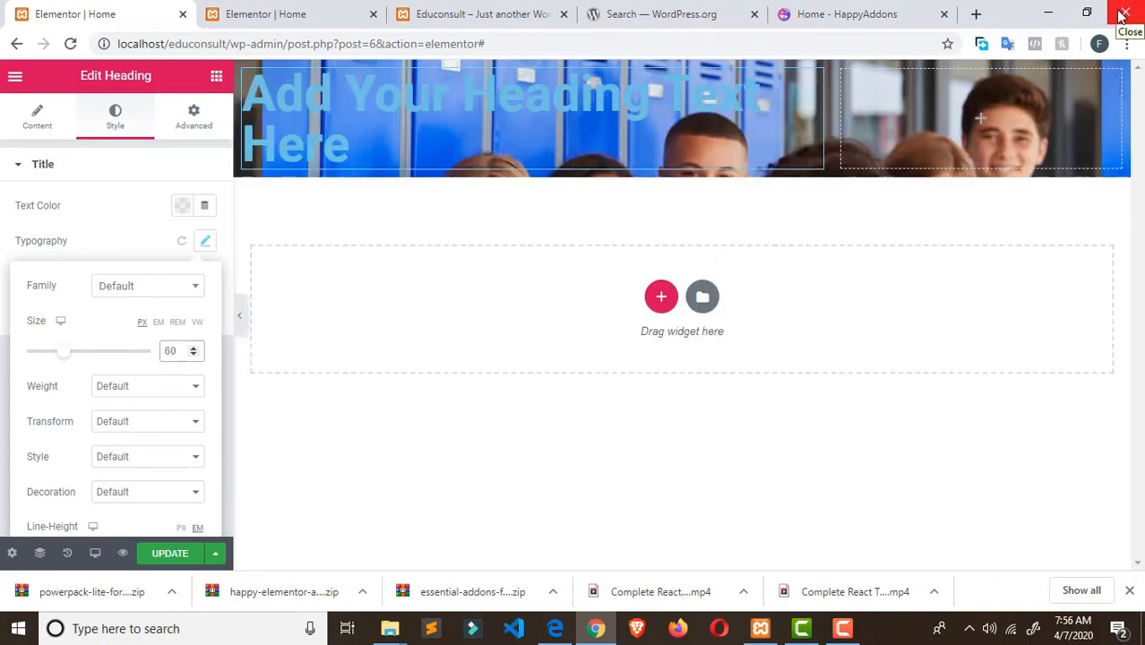
key(BackSpace)
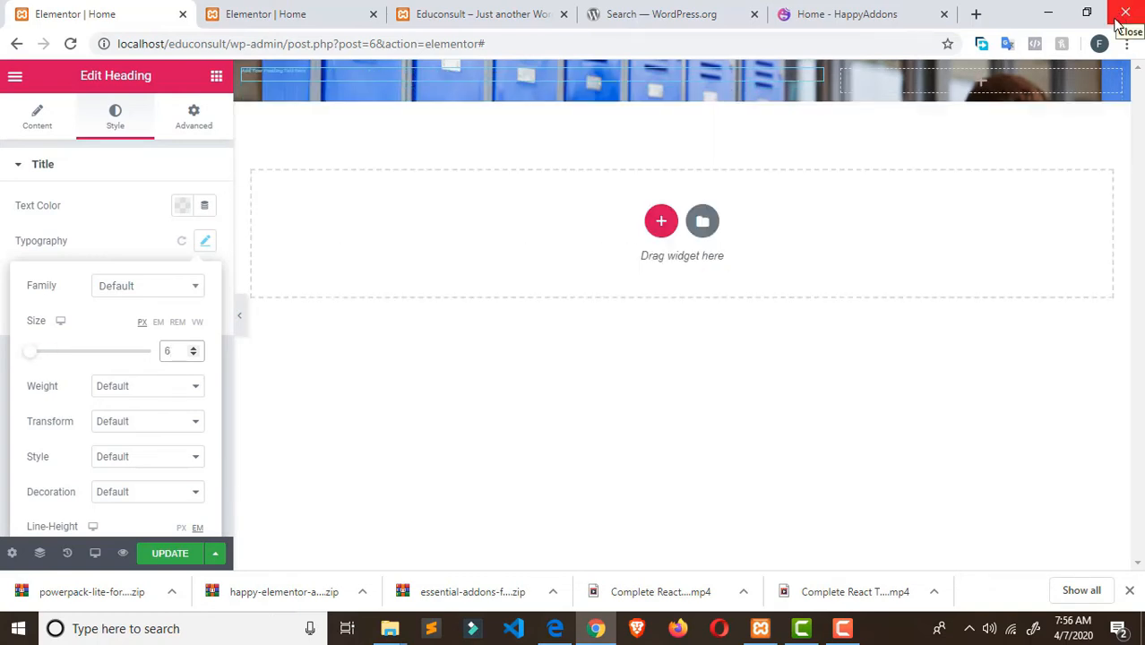
text(0)
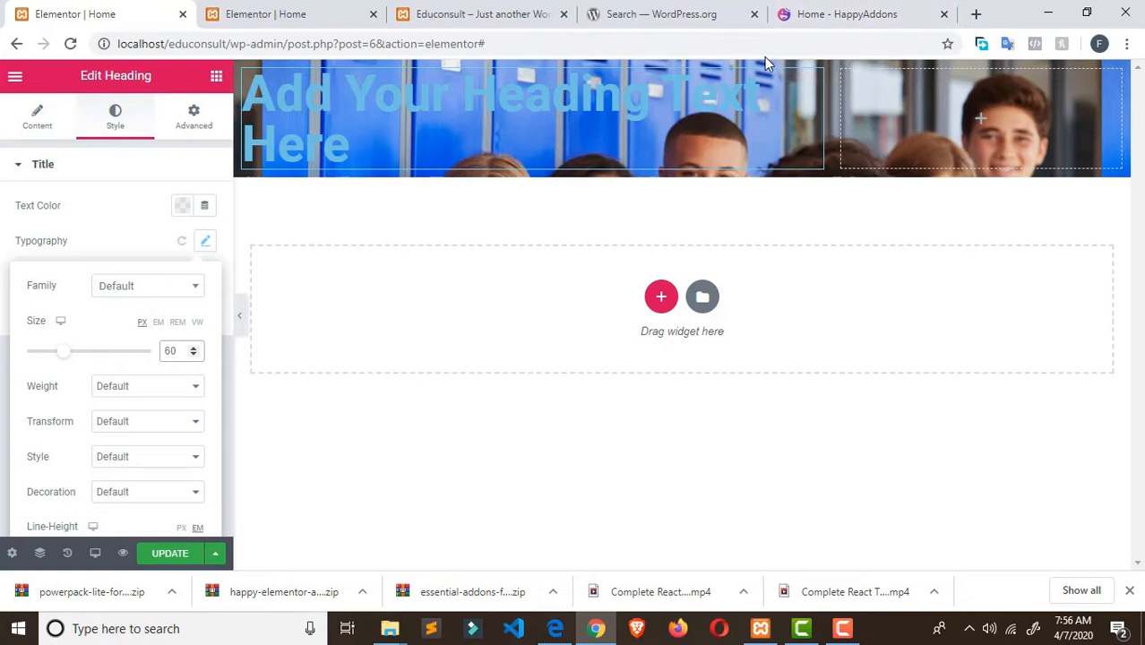
click(204, 242)
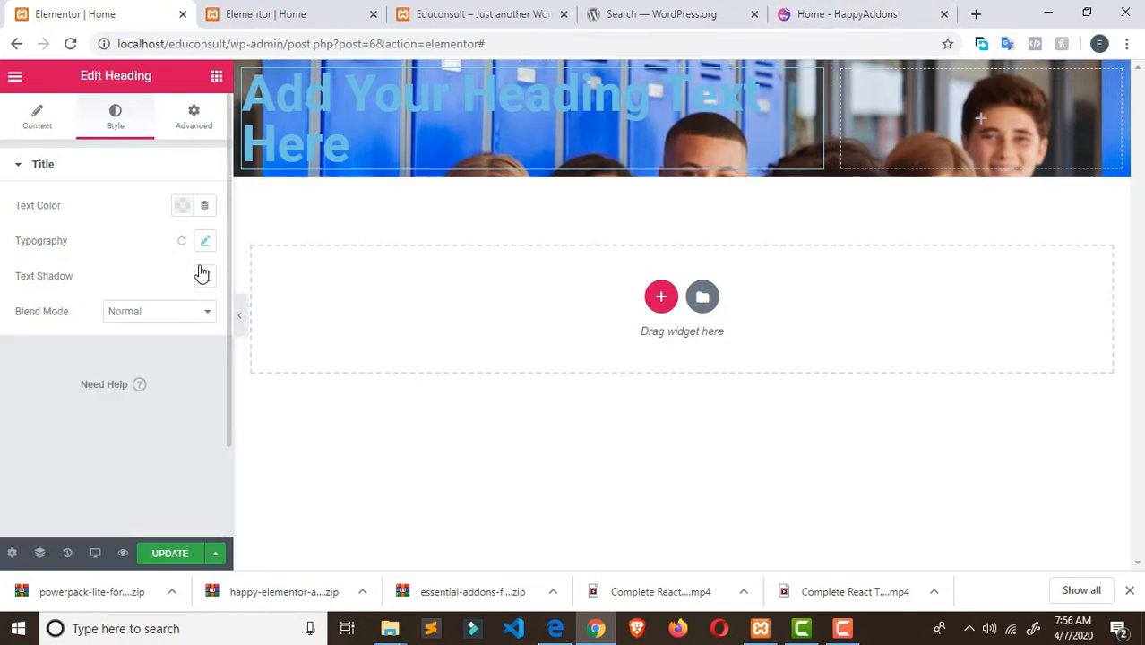
click(181, 208)
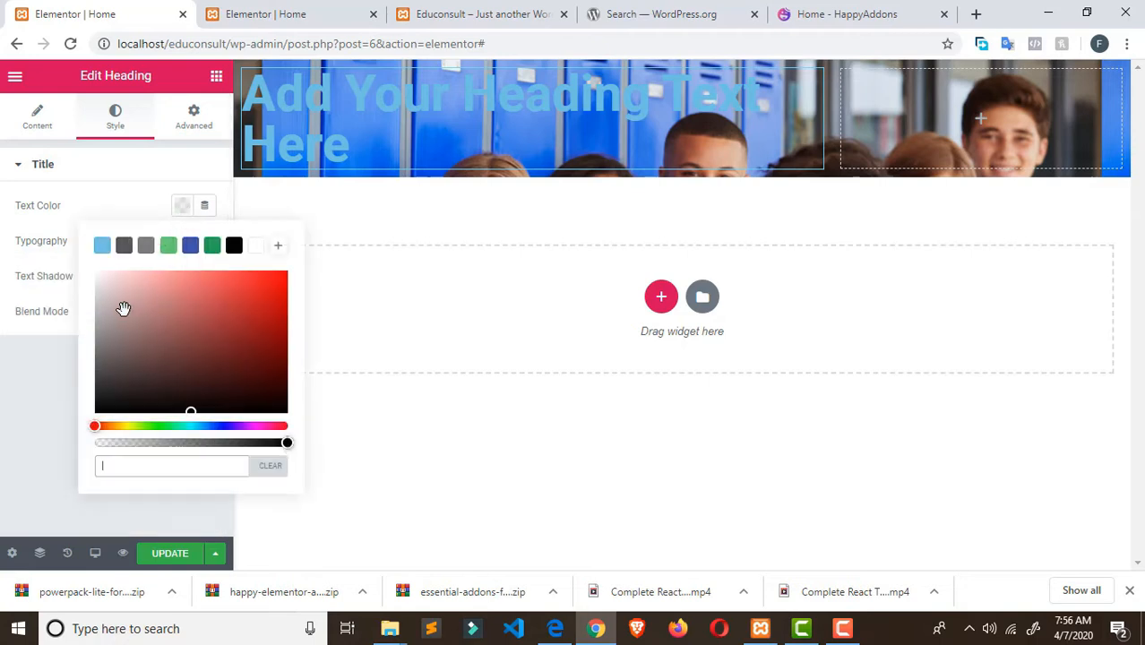
drag(120, 304, 80, 272)
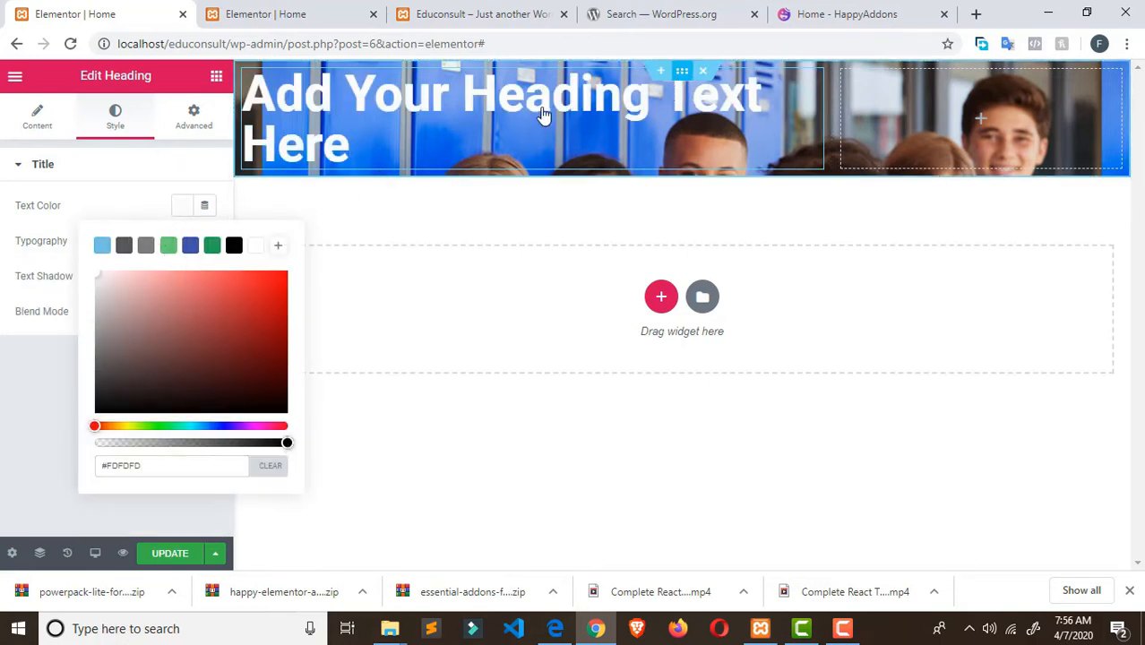
- Give the hero section a classic background overlay in black, #000000
click(682, 72)
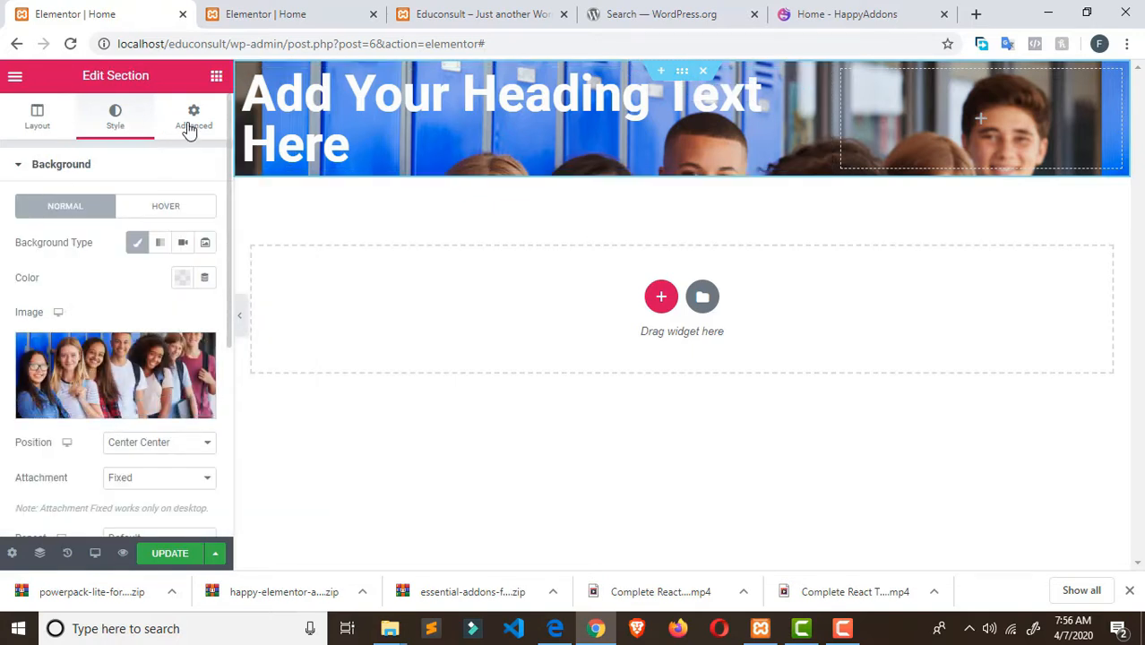
scroll(126, 269, down, 2)
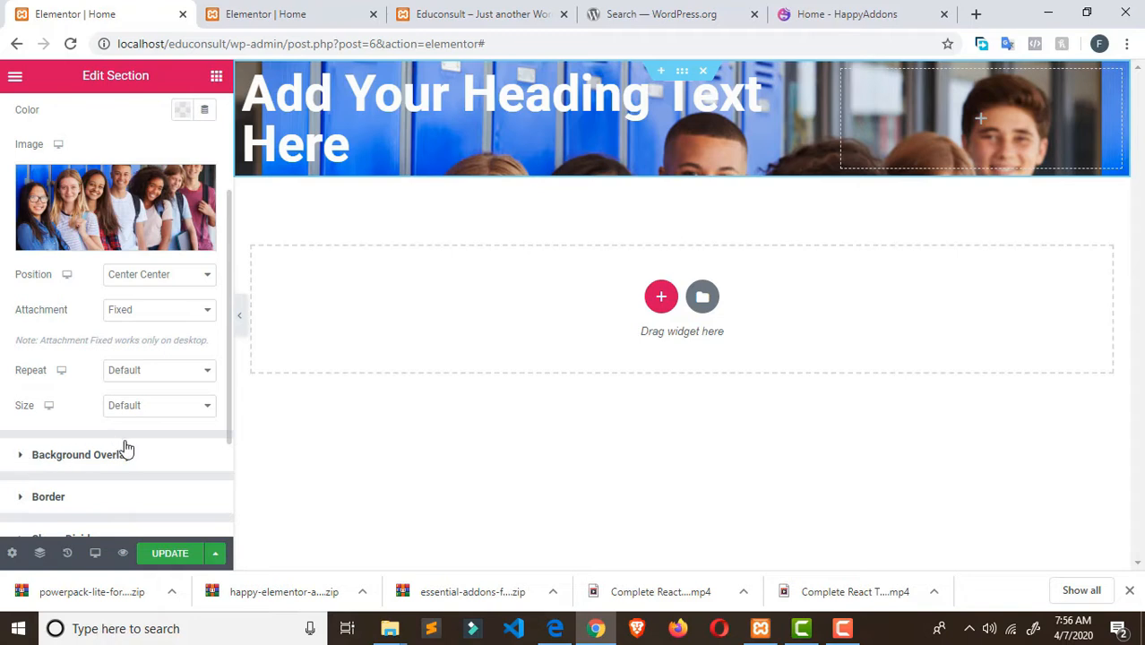
click(27, 454)
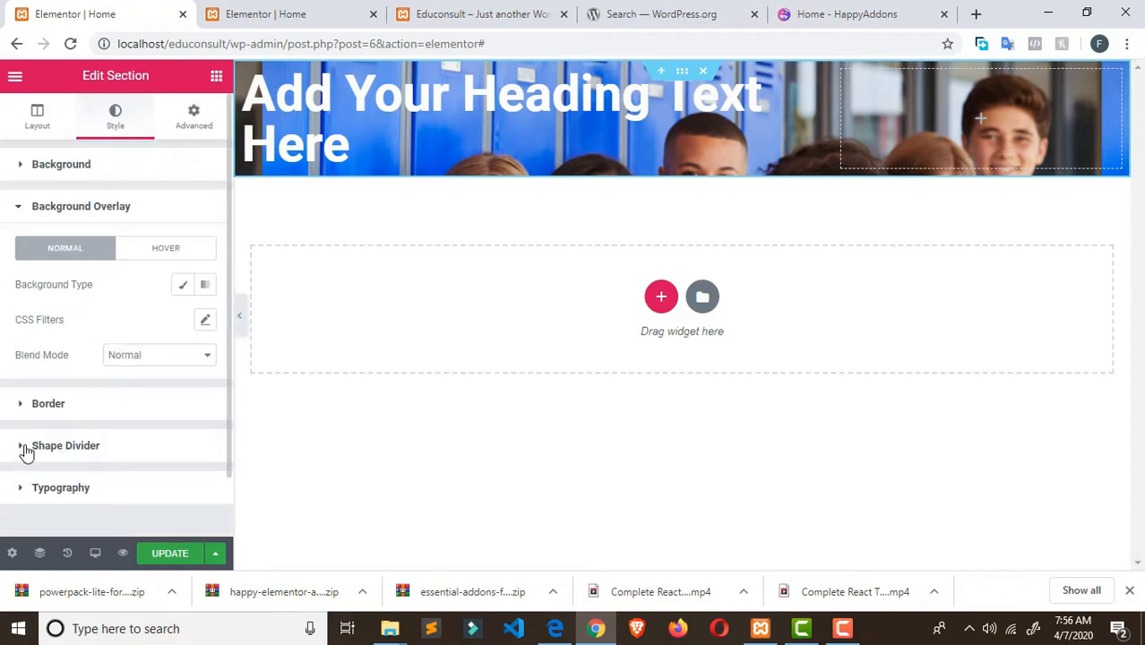
click(182, 285)
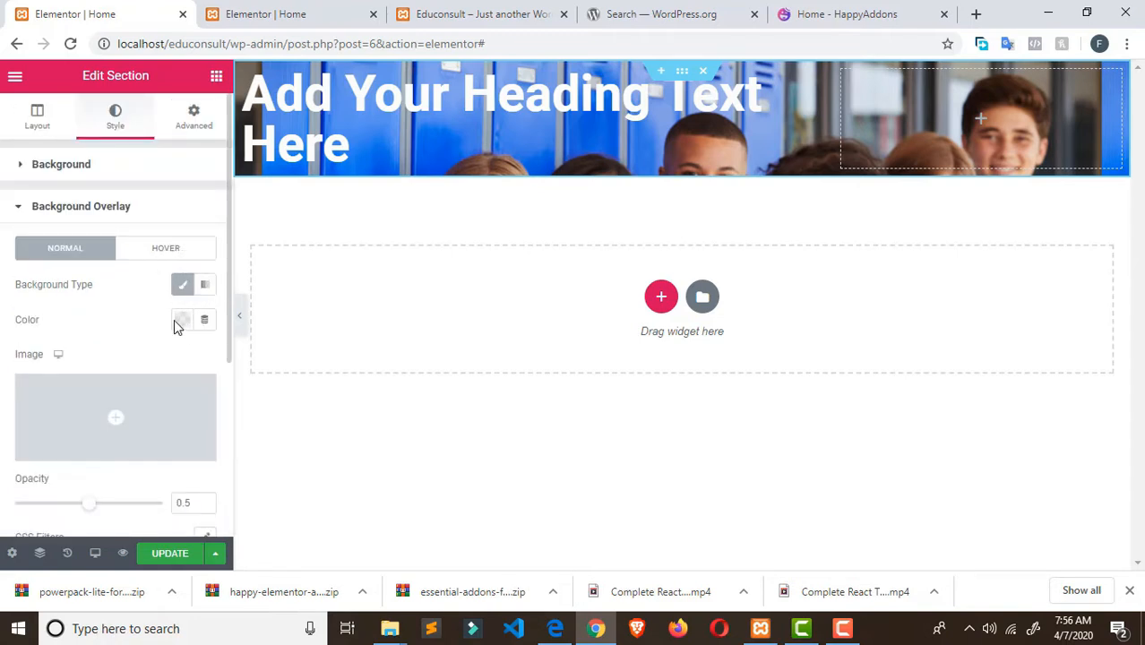
click(183, 323)
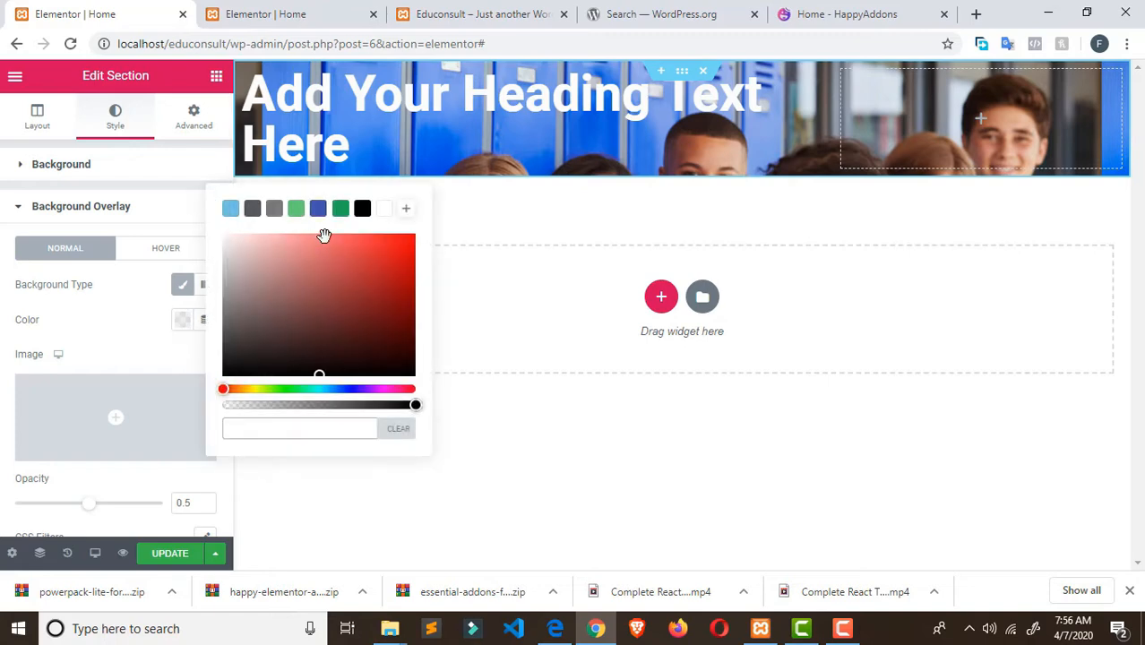
click(362, 210)
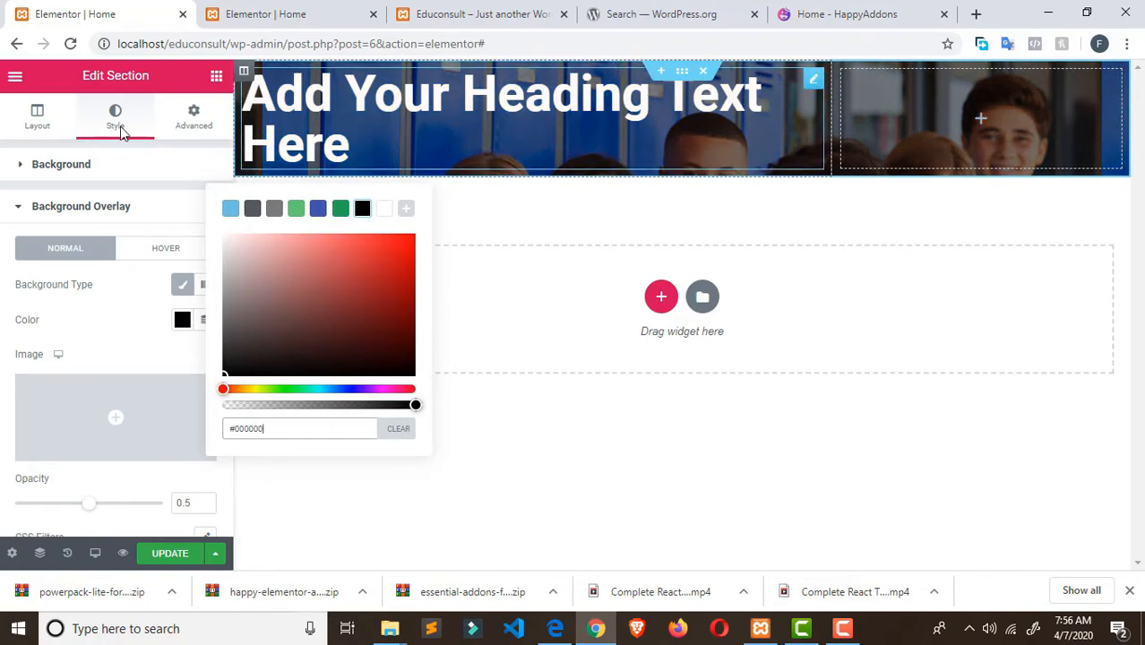
- Place a Text Editor widget below the heading and set its font size to 25 px
click(216, 77)
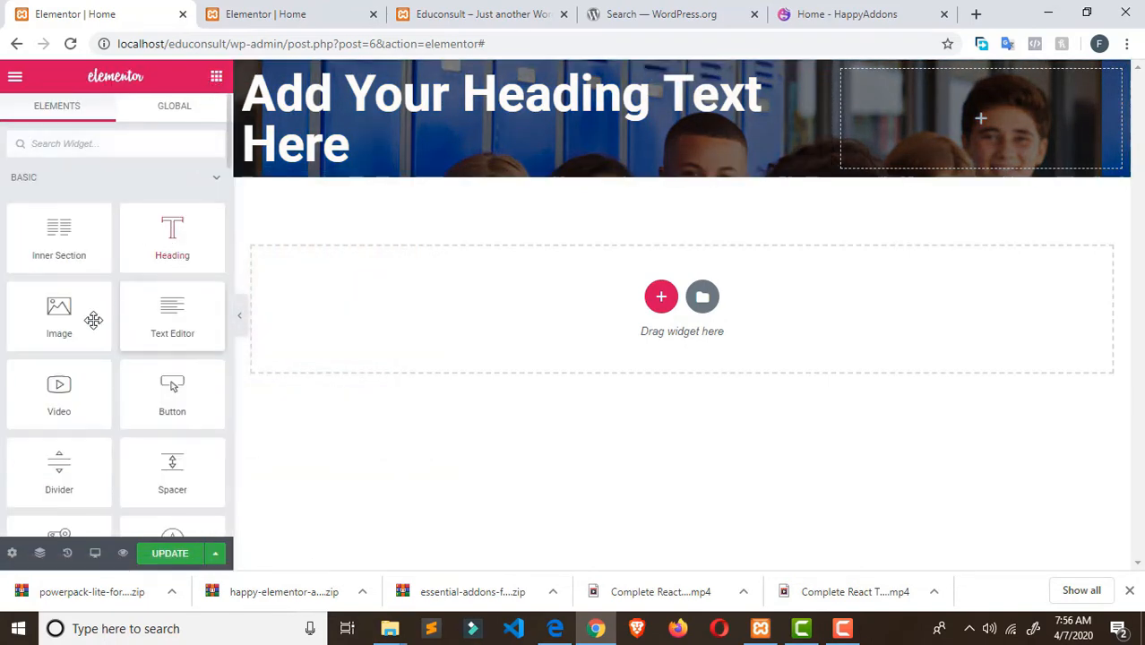
drag(167, 317, 309, 171)
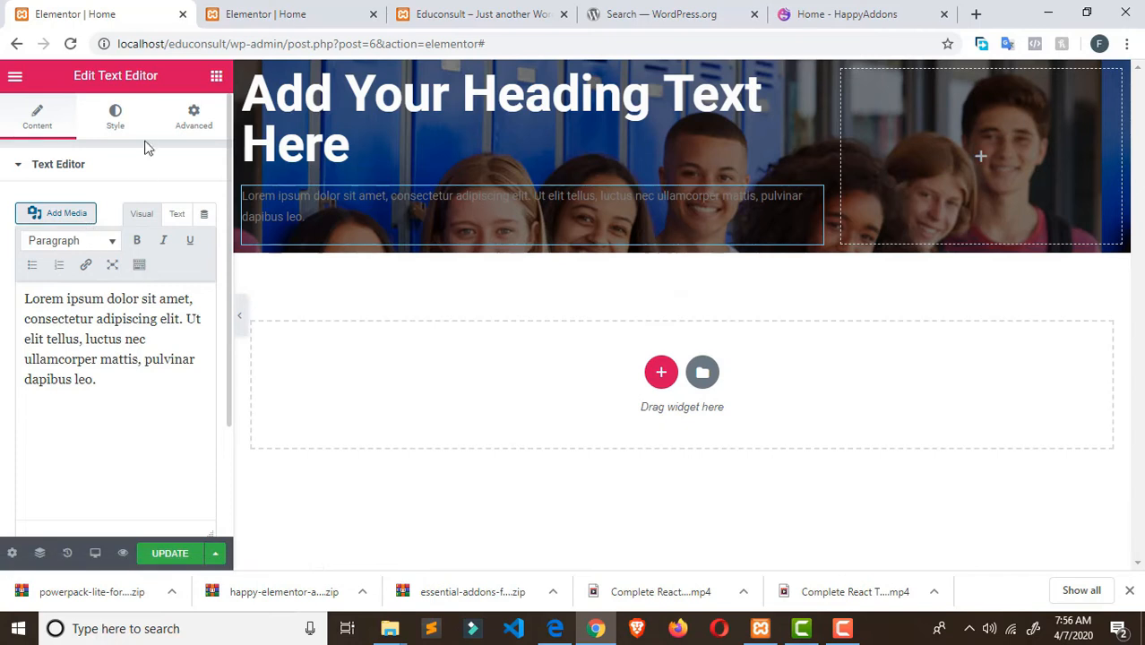
click(115, 117)
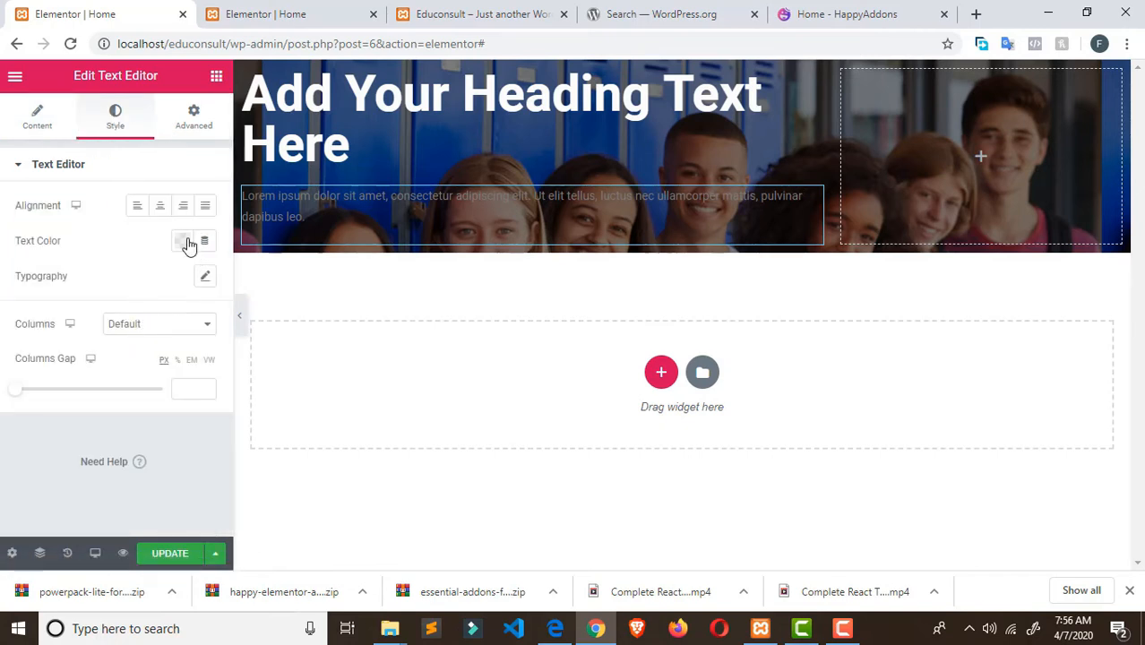
click(206, 277)
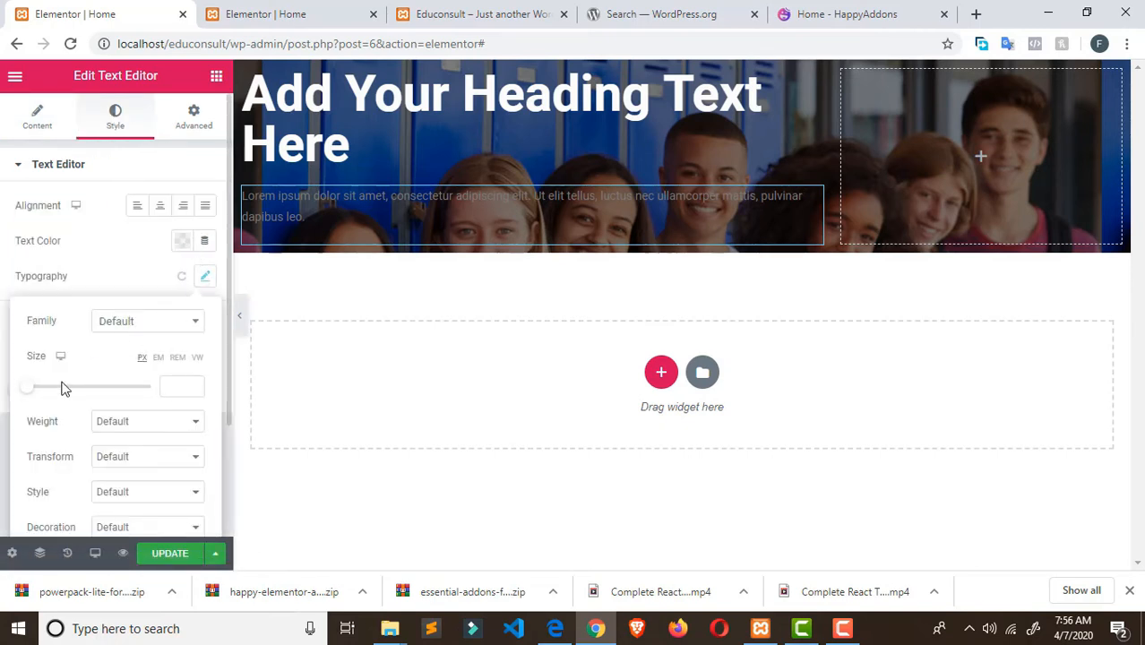
drag(29, 393, 44, 397)
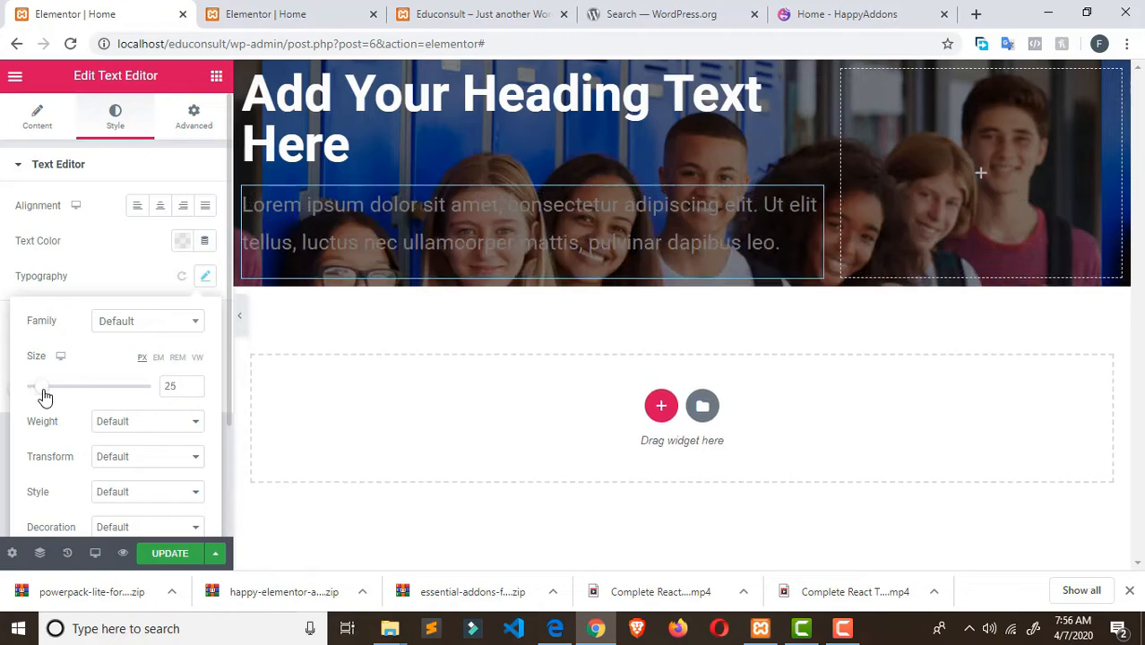
- Set the paragraph's font family to Verdana and its text color to white, #FFFFFF
click(158, 328)
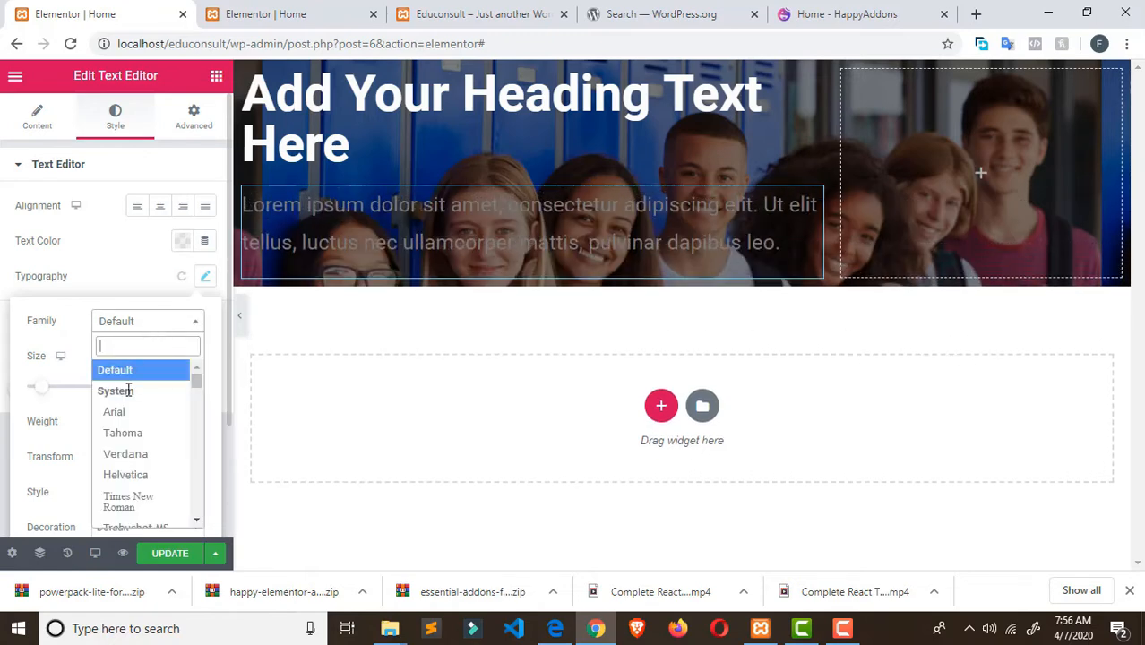
click(134, 453)
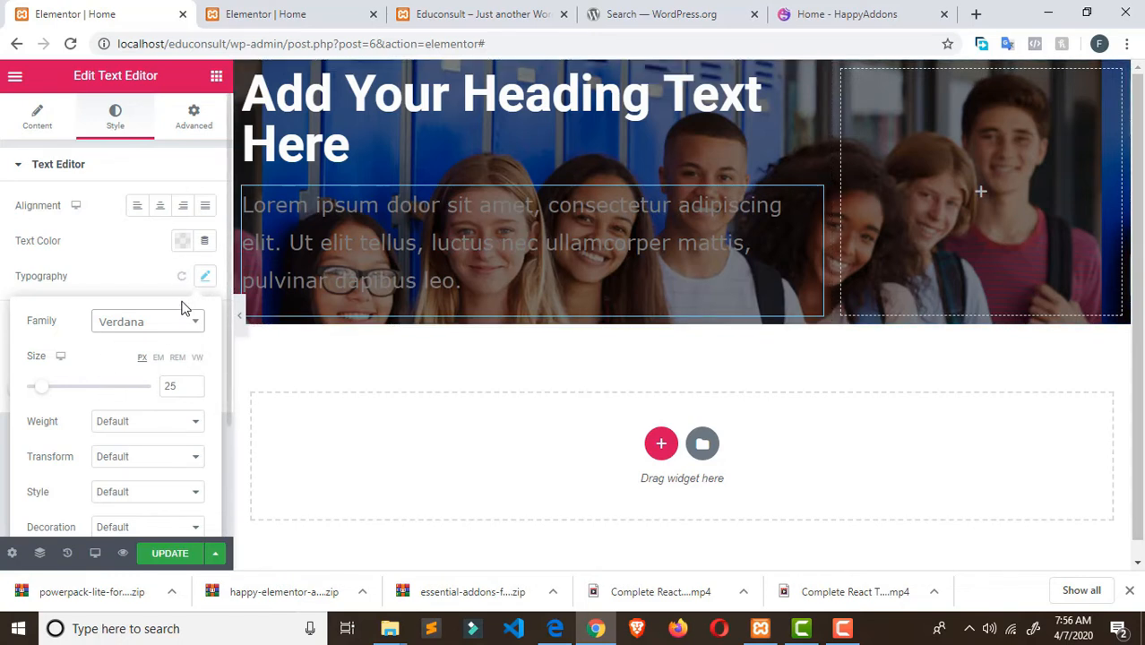
click(183, 241)
click(256, 280)
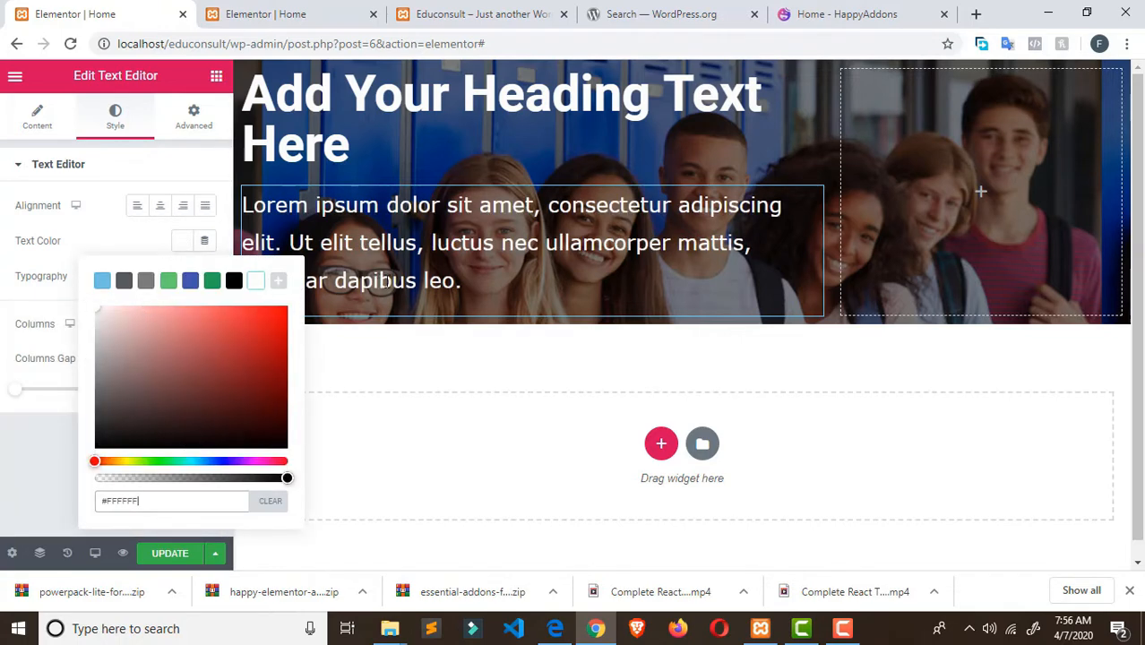
- Place a Button widget below the paragraph and set its text to "Apply Now"
click(216, 76)
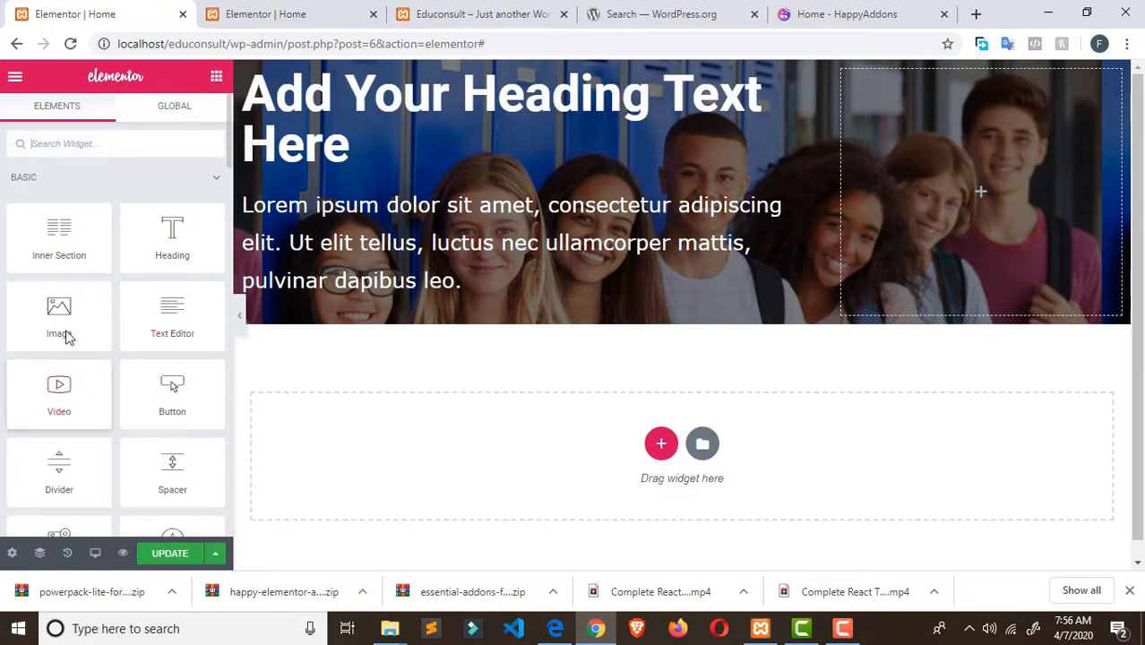
drag(179, 413, 300, 322)
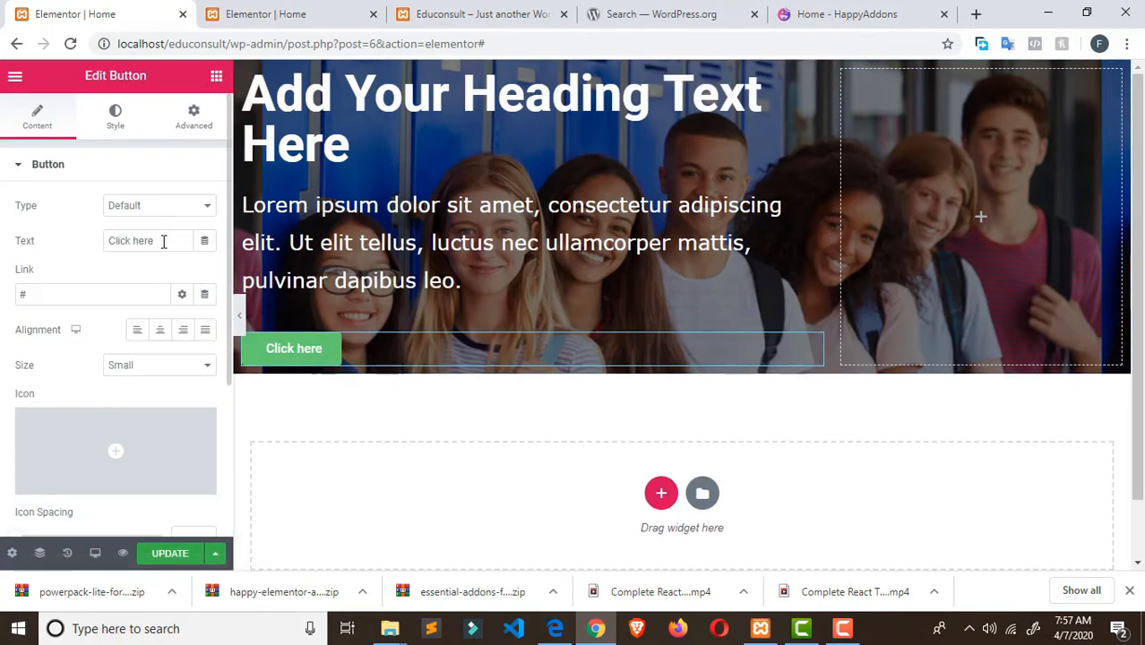
drag(164, 240, 30, 242)
text(Appl)
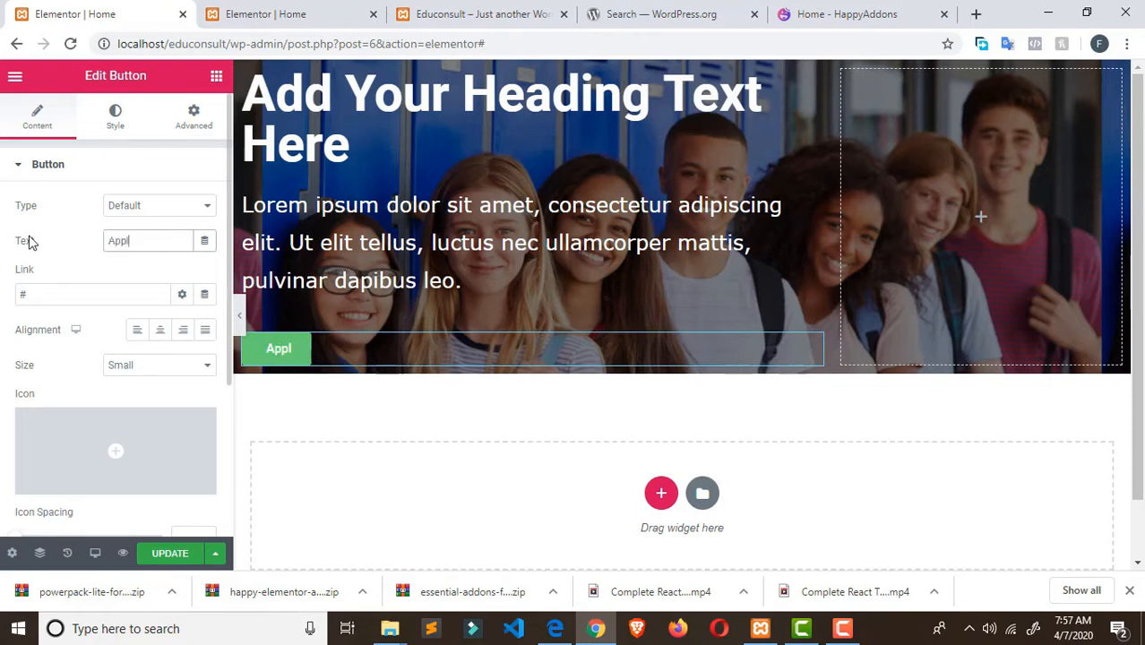
text(y Now)
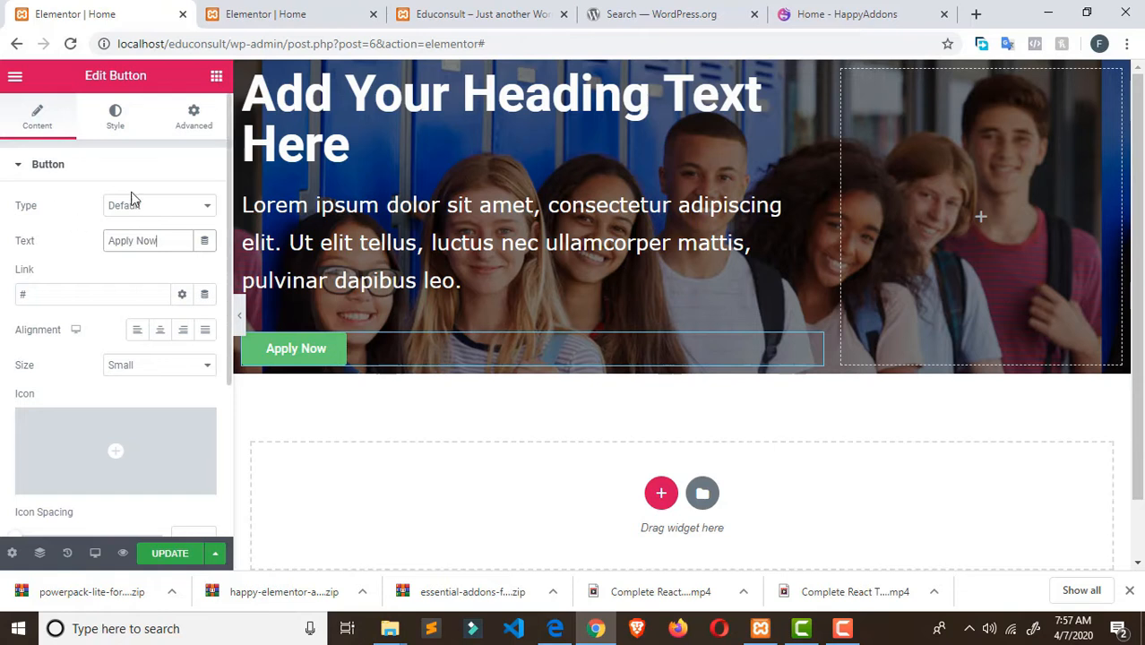
- Set the Apply Now button's background color to the purple #76076B
click(115, 115)
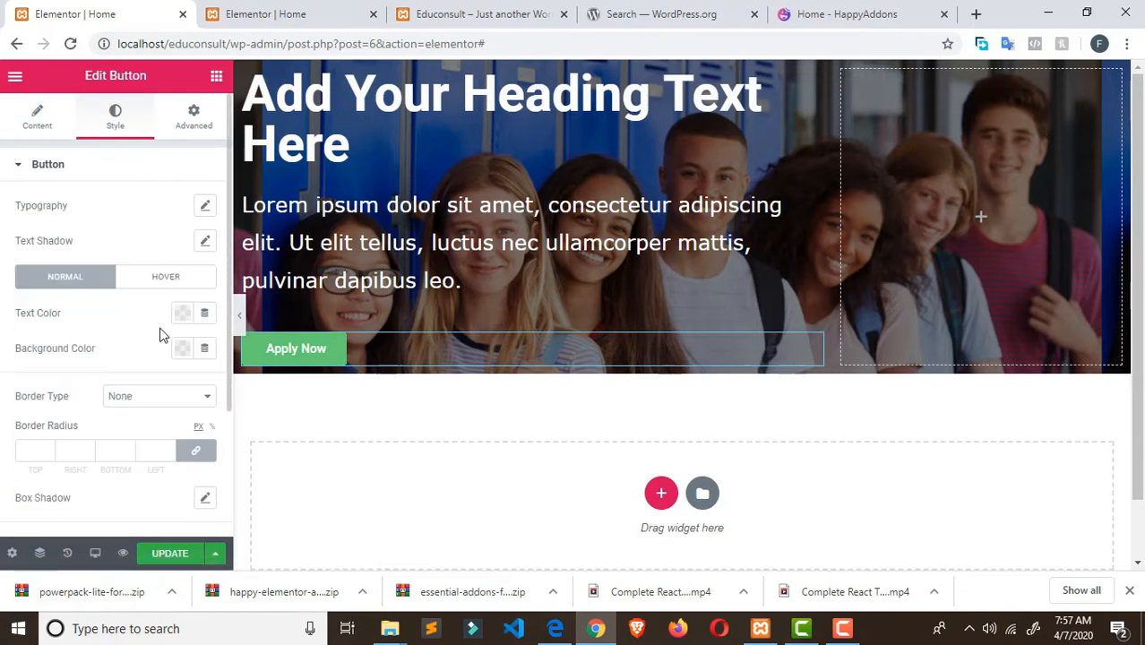
click(181, 349)
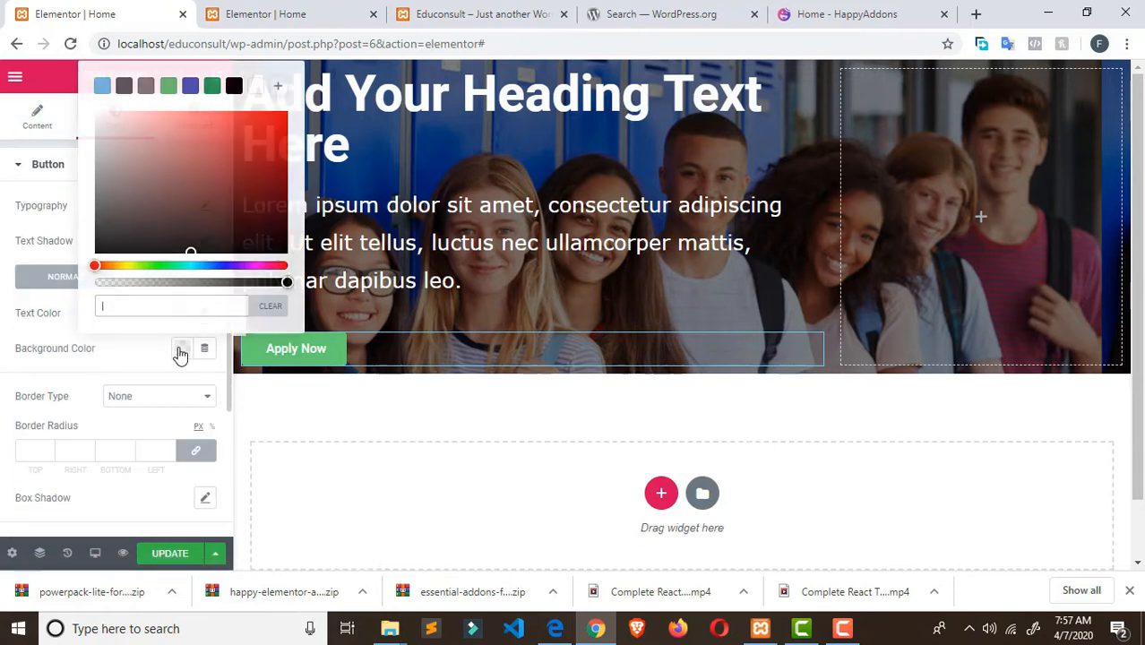
click(257, 265)
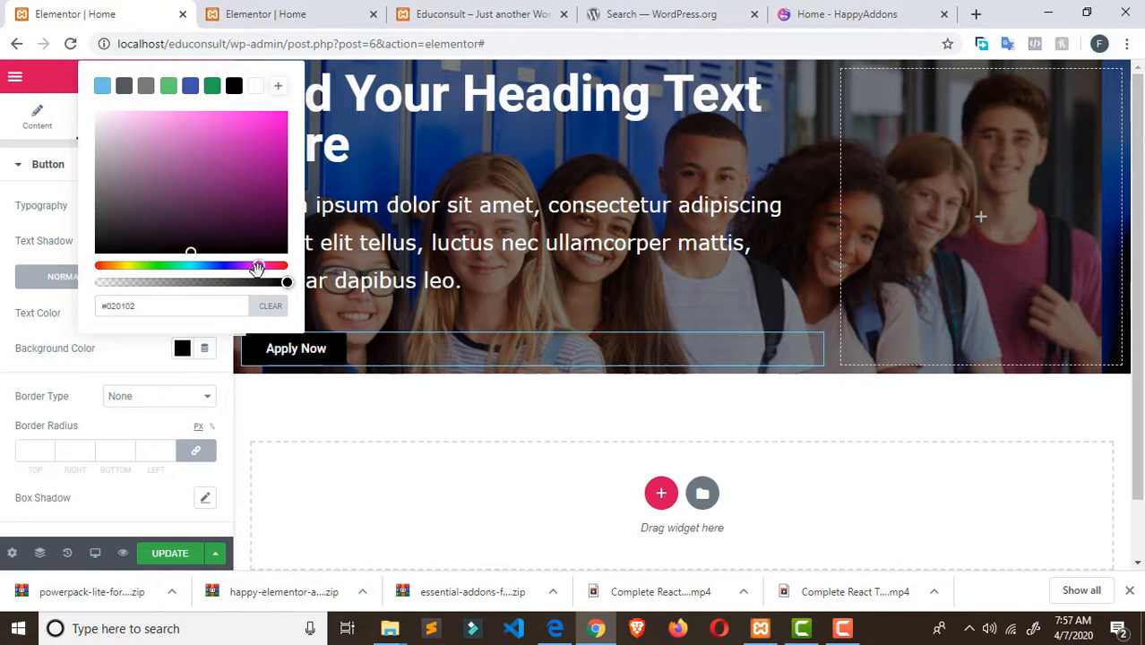
click(275, 187)
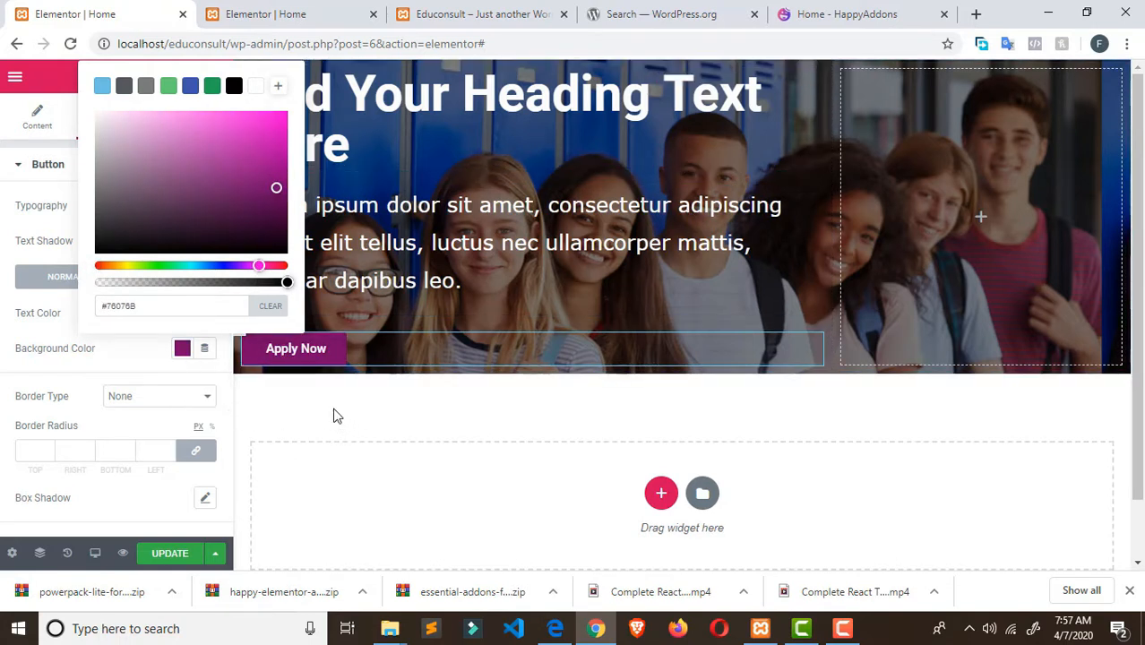
click(6, 254)
- Preview the hero section at full width without the editing panel, and restore the panel
click(238, 315)
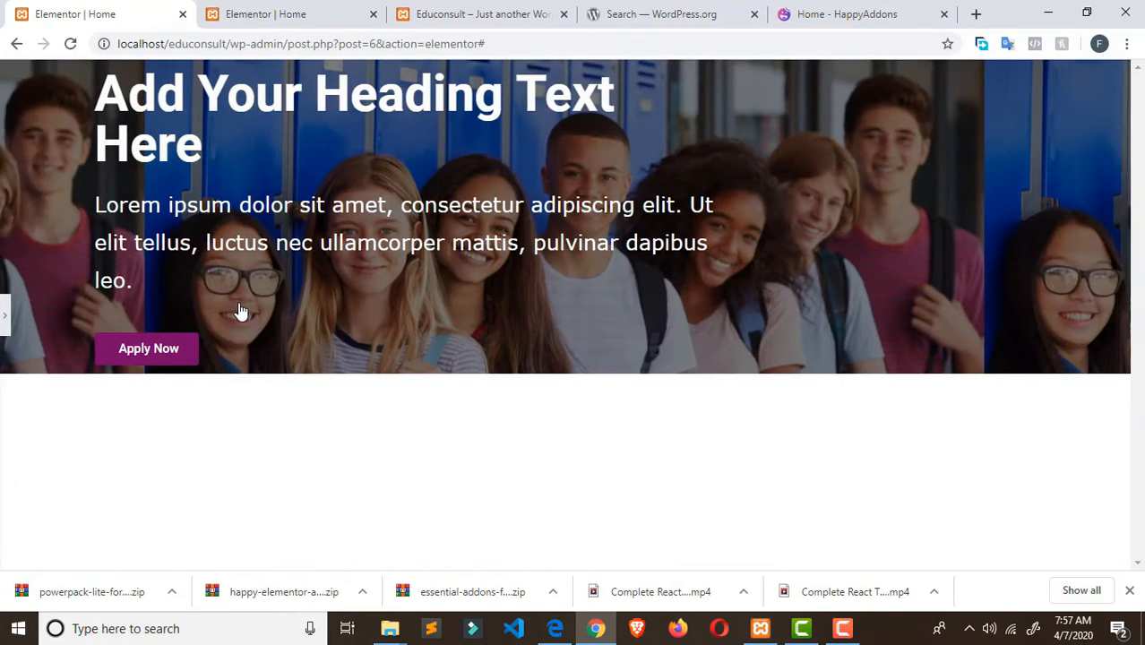
click(5, 314)
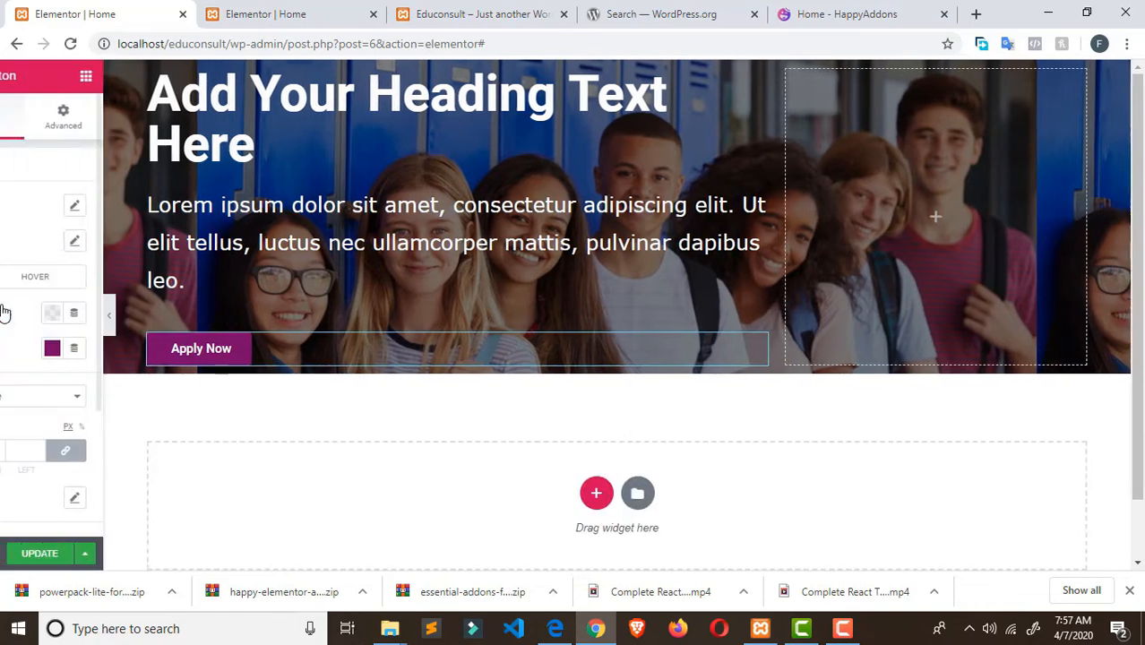
click(238, 313)
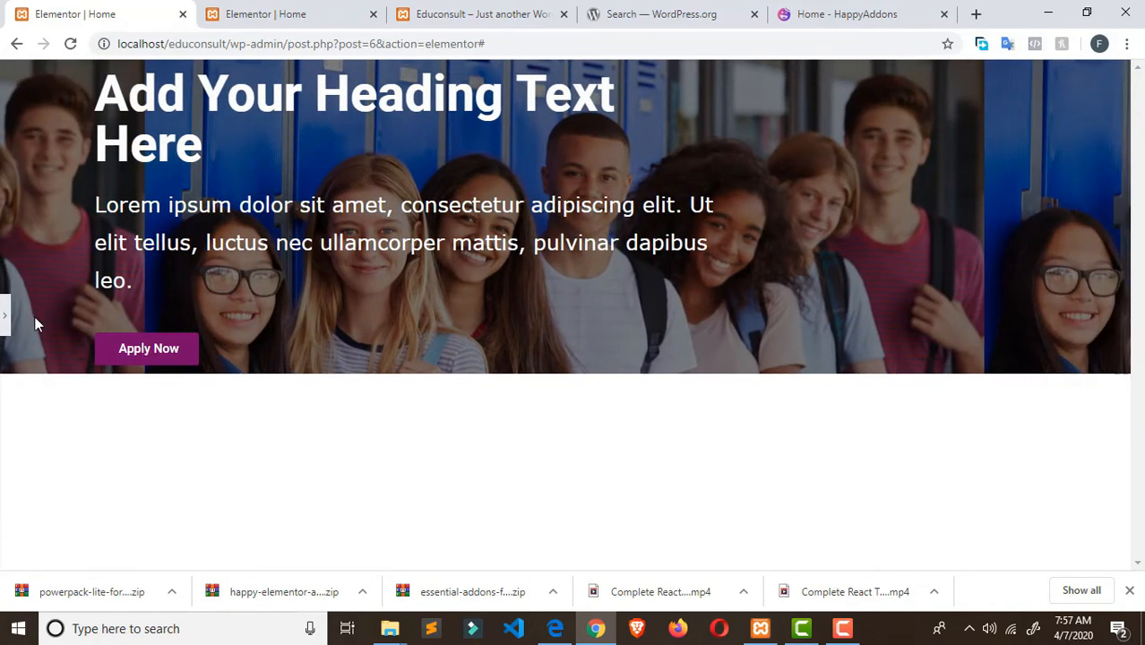
click(5, 313)
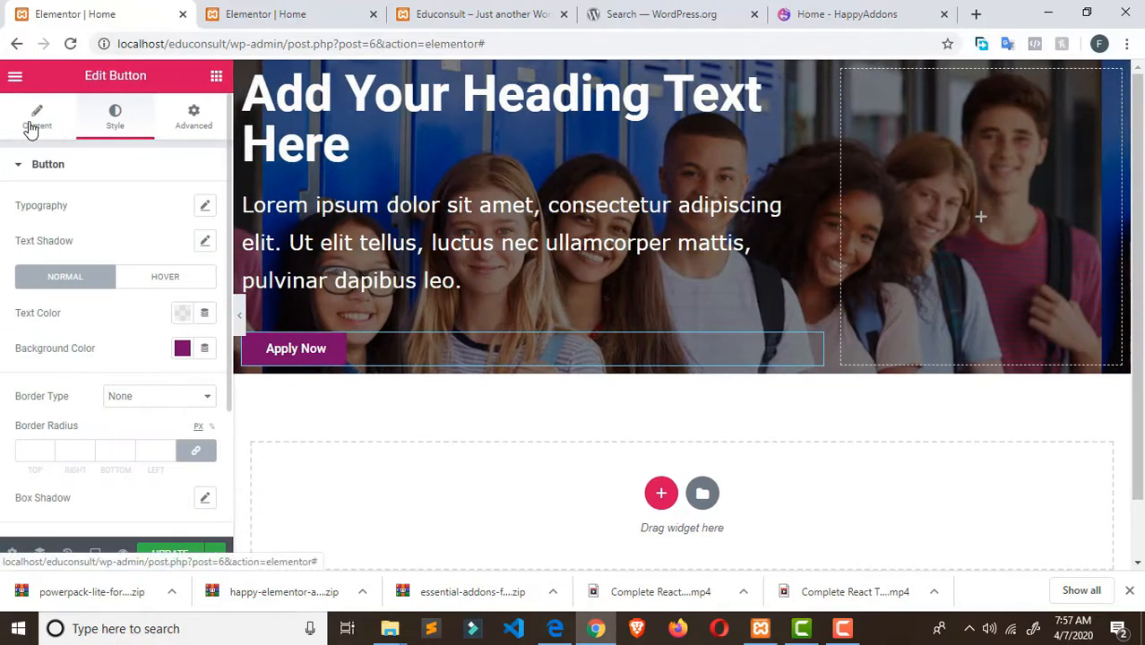
- Open the hero section for editing and display its layout settings
click(34, 121)
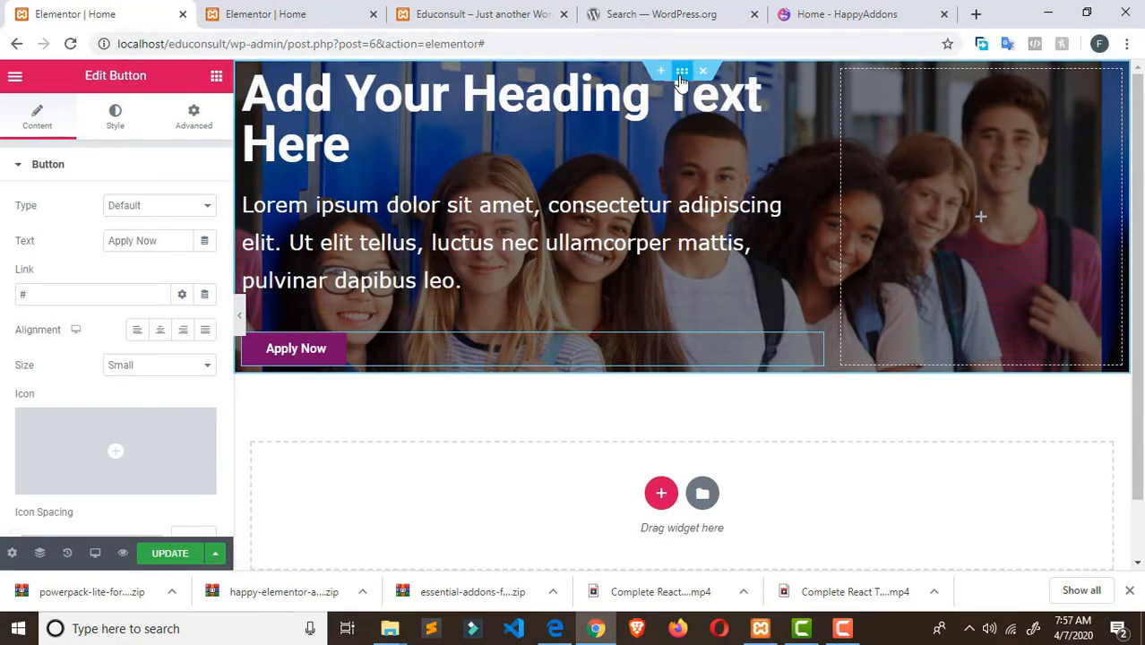
click(684, 72)
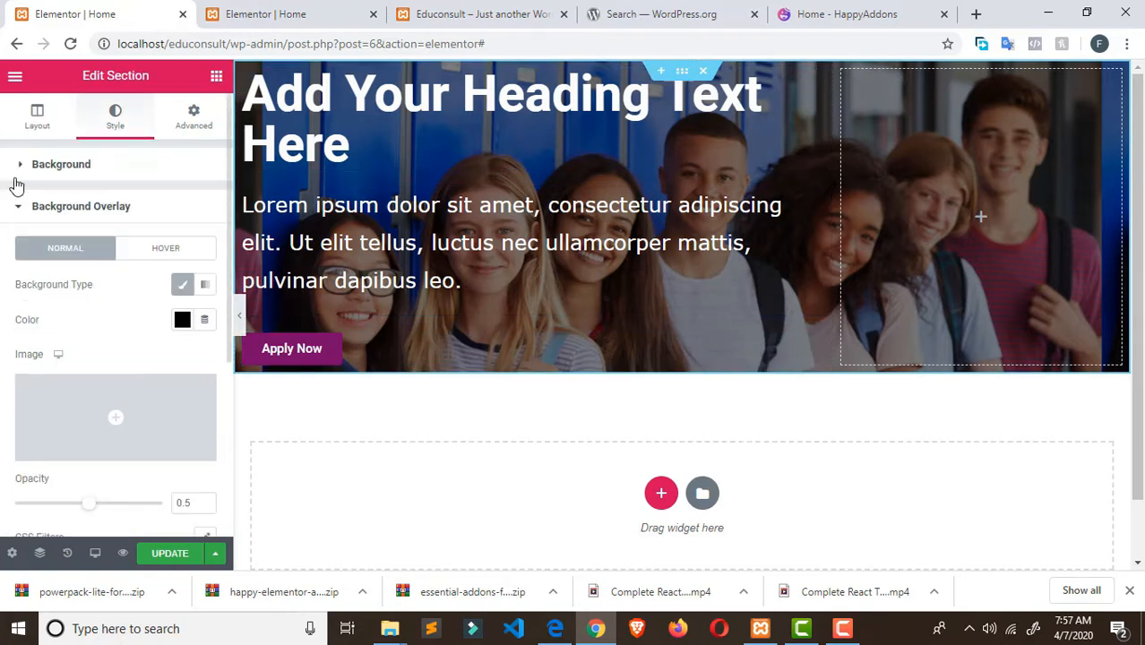
right_click(682, 71)
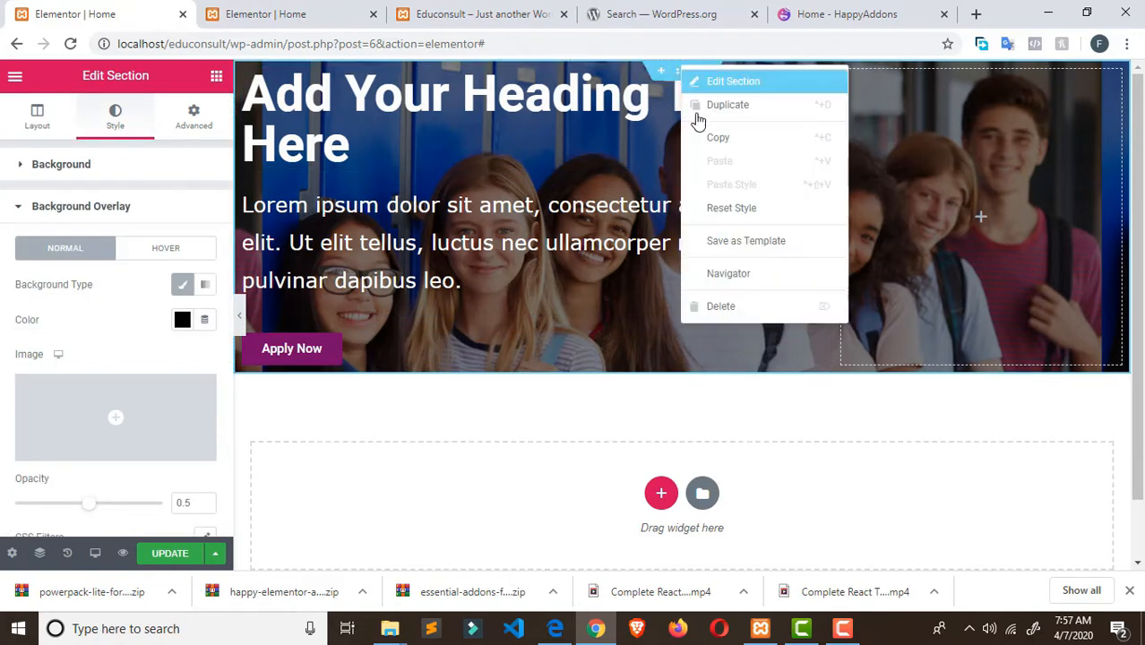
click(711, 83)
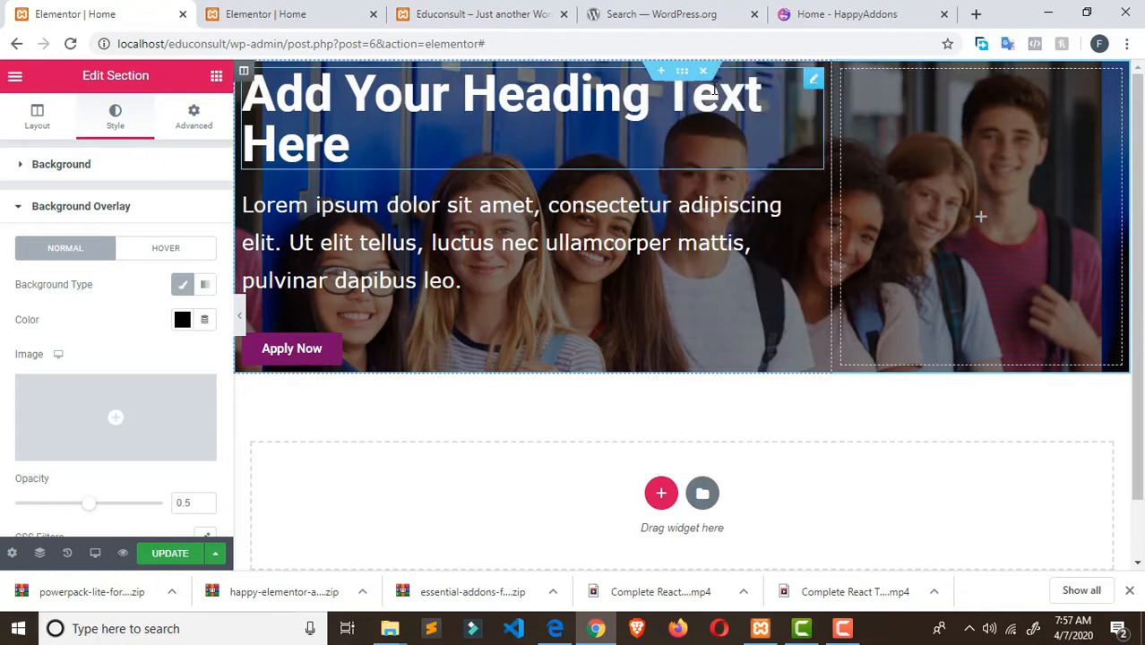
click(40, 125)
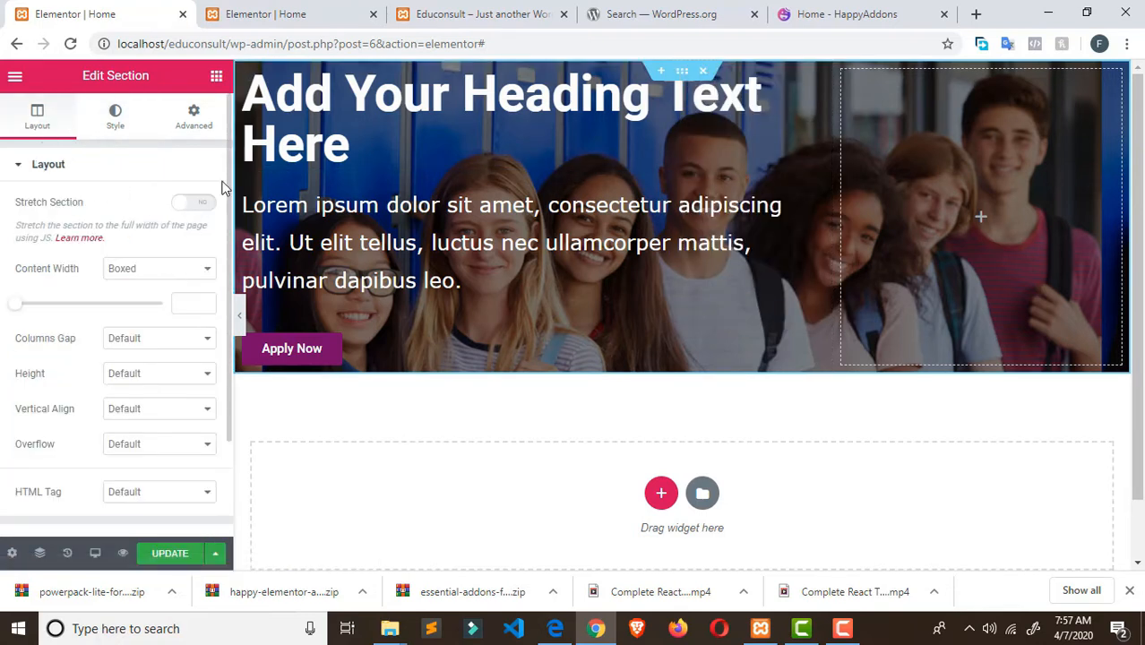
- Switch to the Educonsult site, go to the WordPress dashboard's page list and open the Home page for editing
click(475, 16)
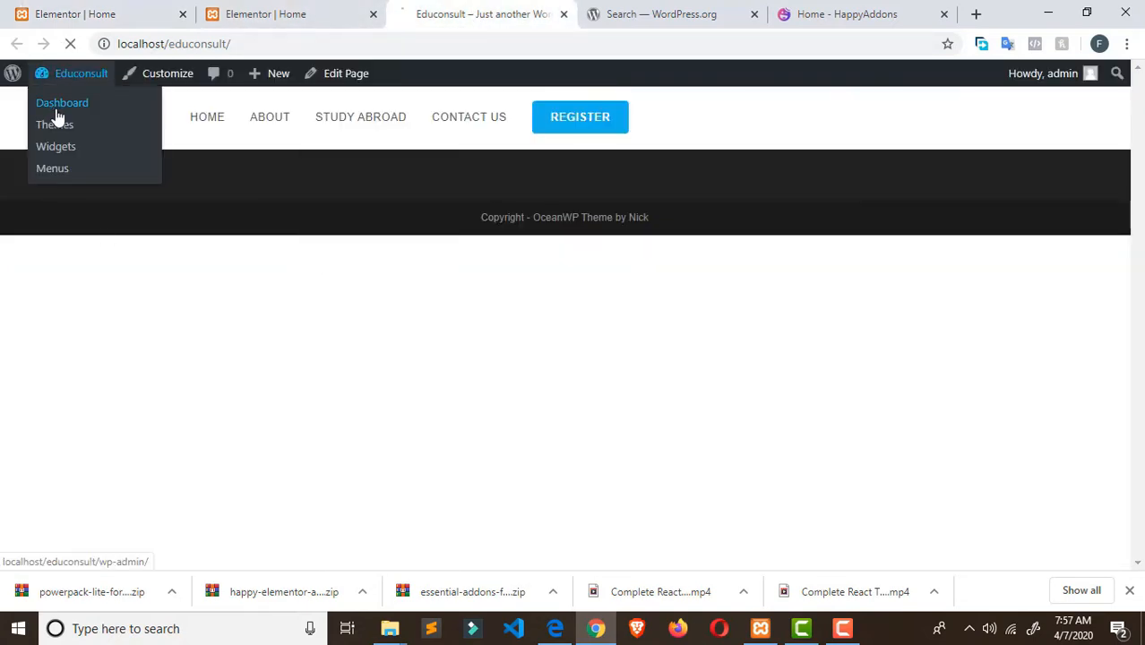
click(56, 109)
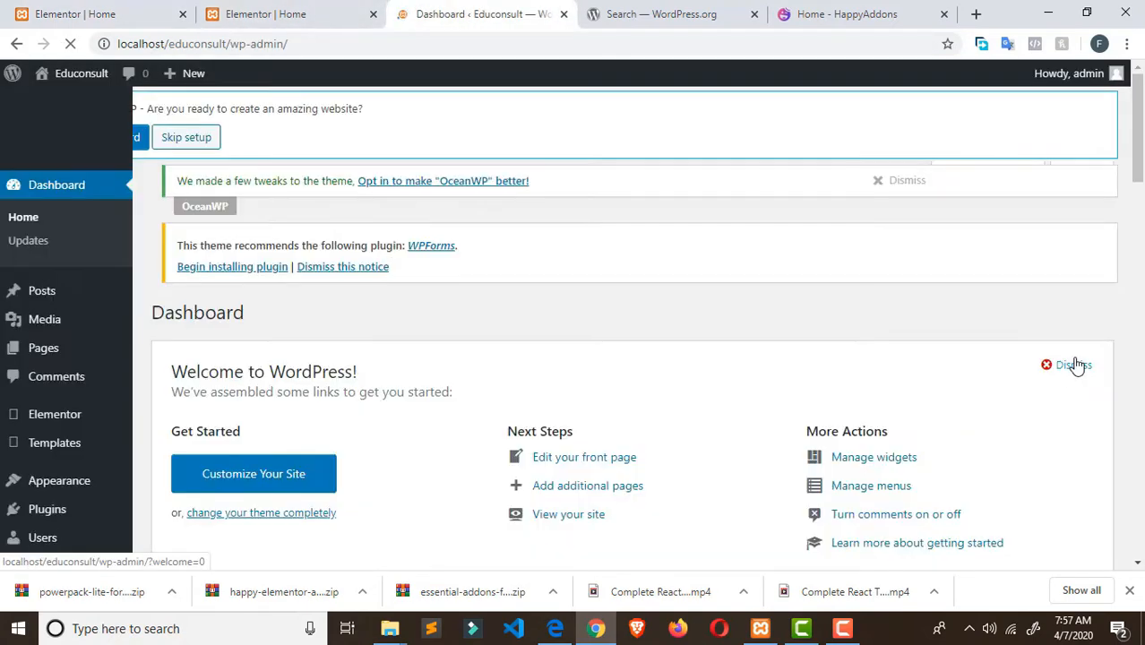
scroll(1073, 376, down, 4)
scroll(146, 255, up, 2)
mouse_move(29, 221)
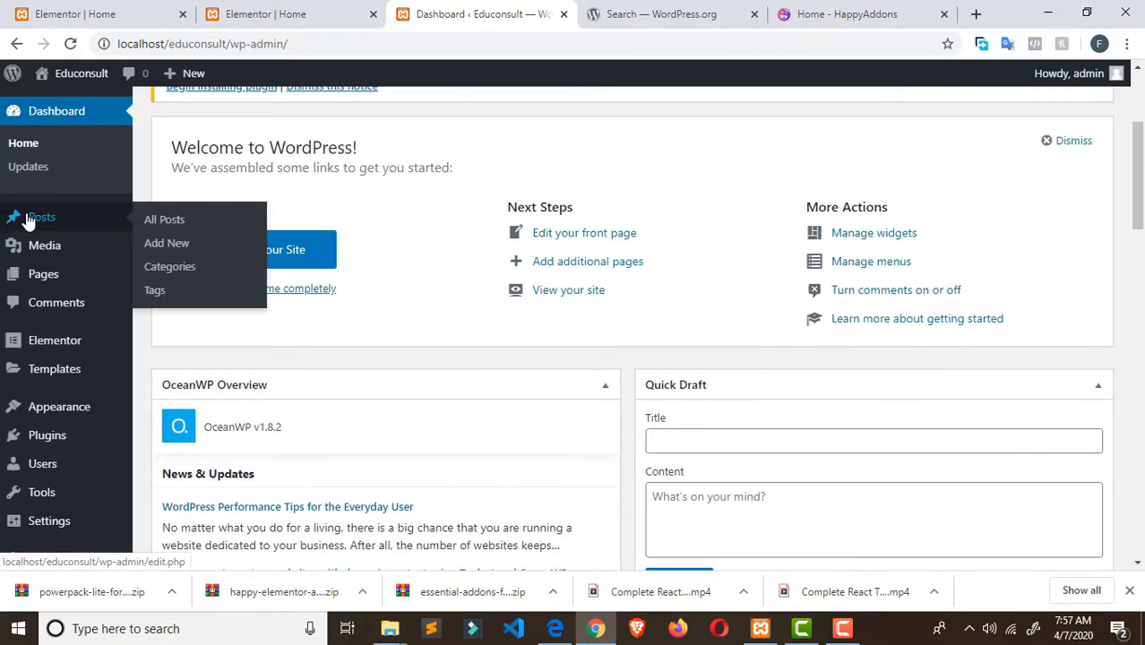
mouse_move(67, 271)
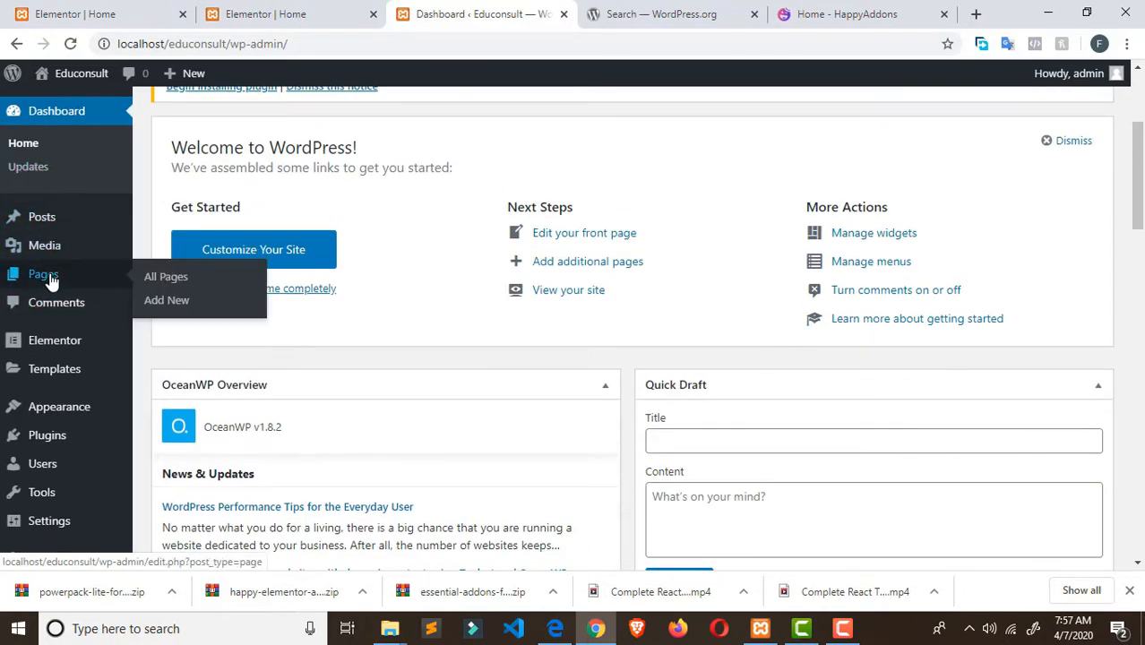
click(166, 277)
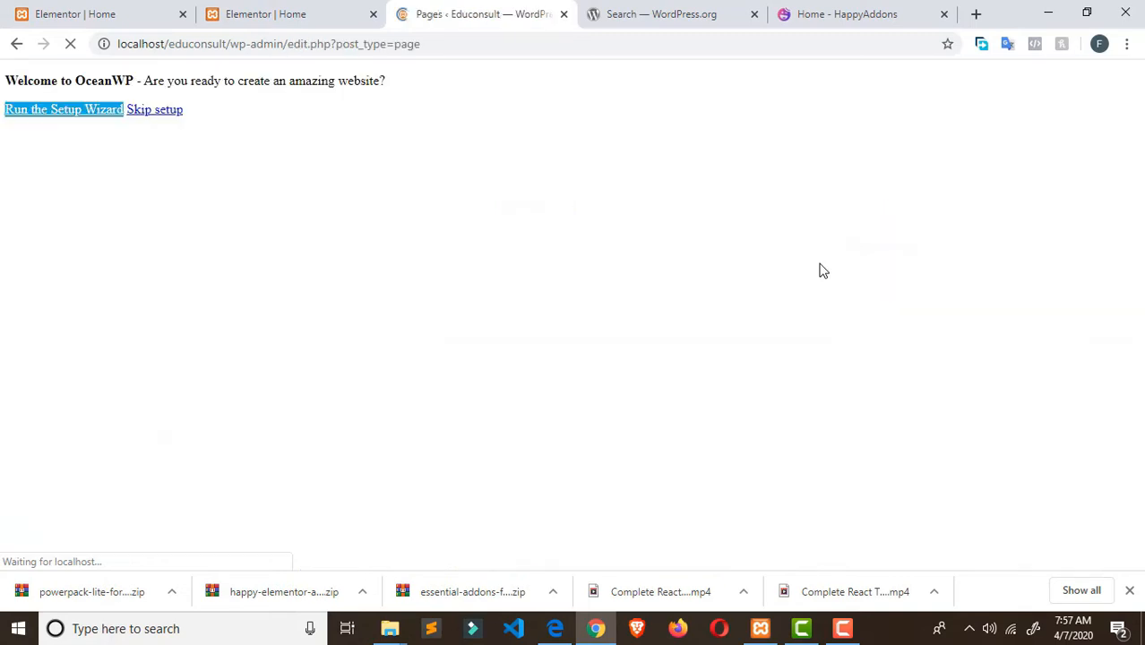
scroll(1092, 418, down, 3)
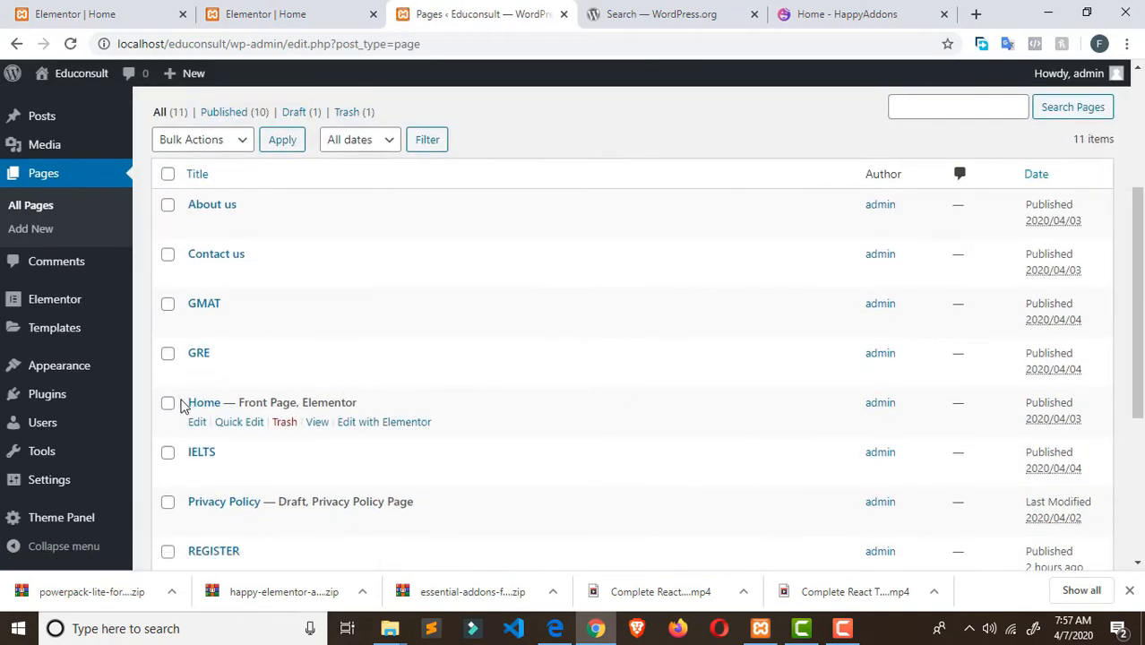
click(196, 406)
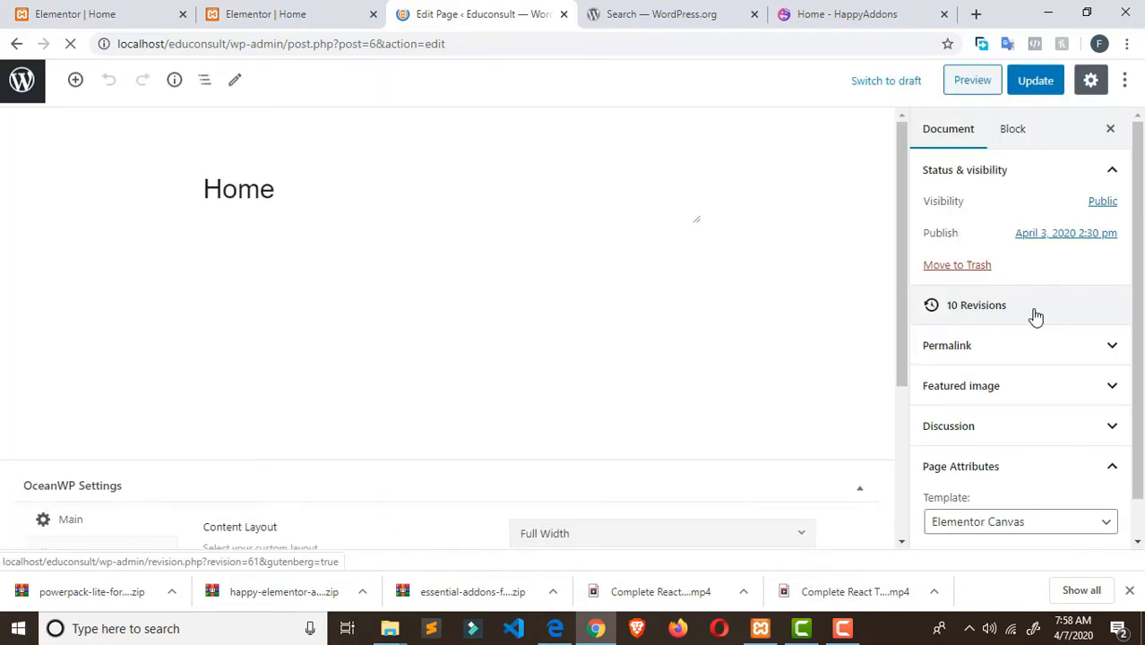
- Set the Home page's template to Elementor Full Width and update the page
click(1055, 524)
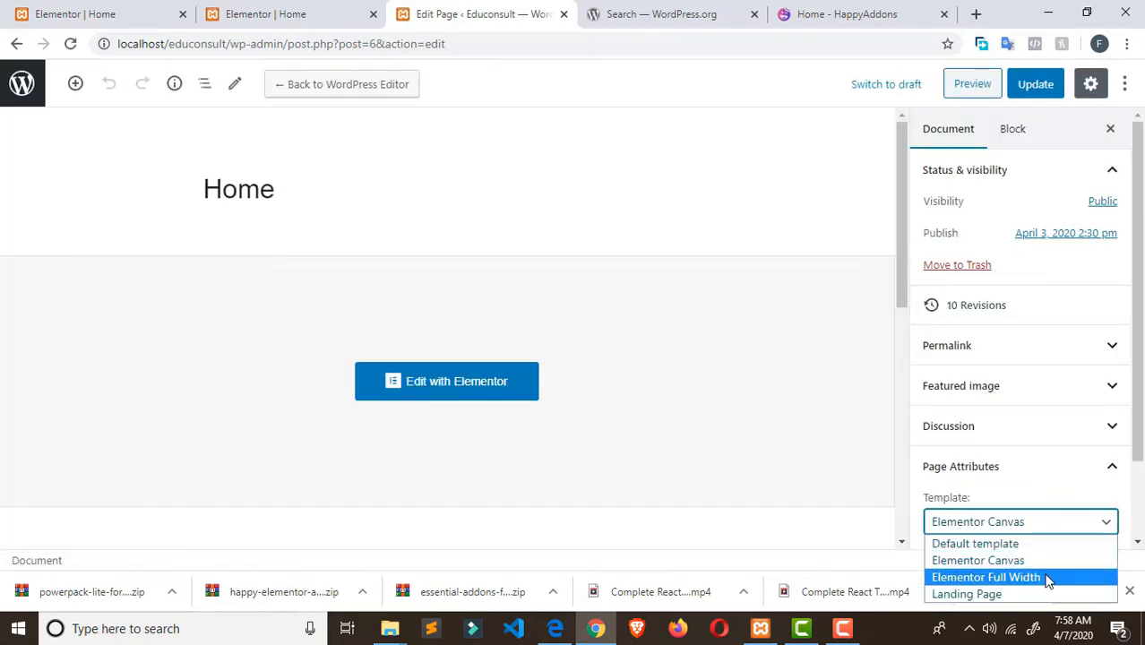
click(1046, 578)
scroll(1079, 458, down, 1)
click(1035, 84)
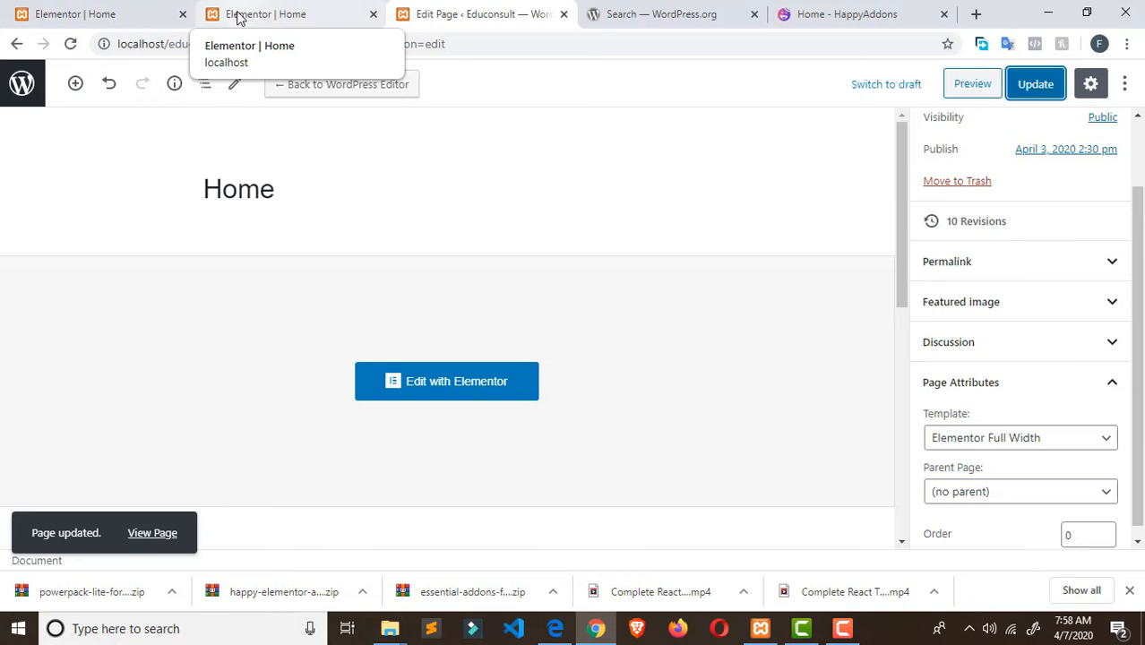
- Go back to the page list, visit the Educonsult site and reload it to check the home page
click(172, 22)
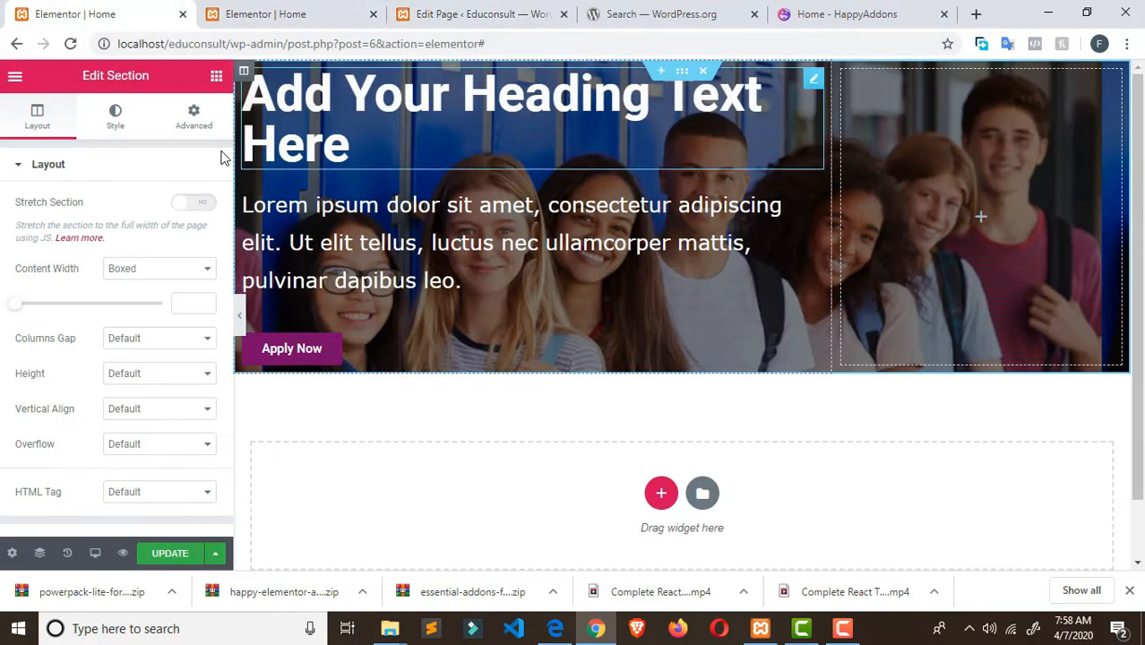
click(230, 19)
click(439, 13)
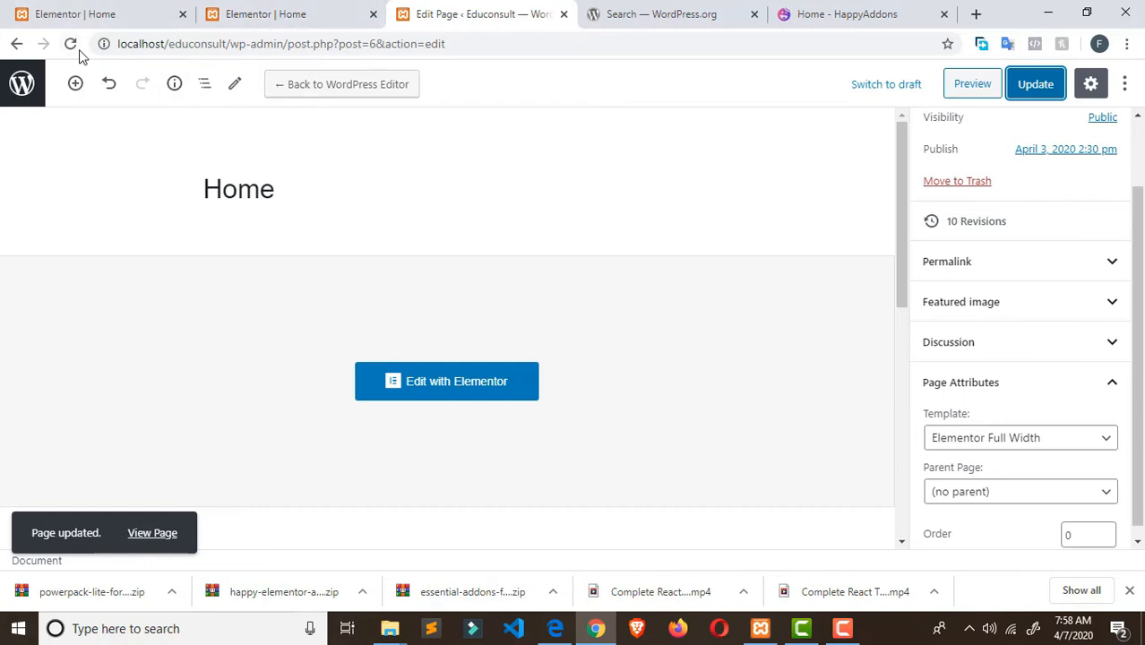
click(17, 47)
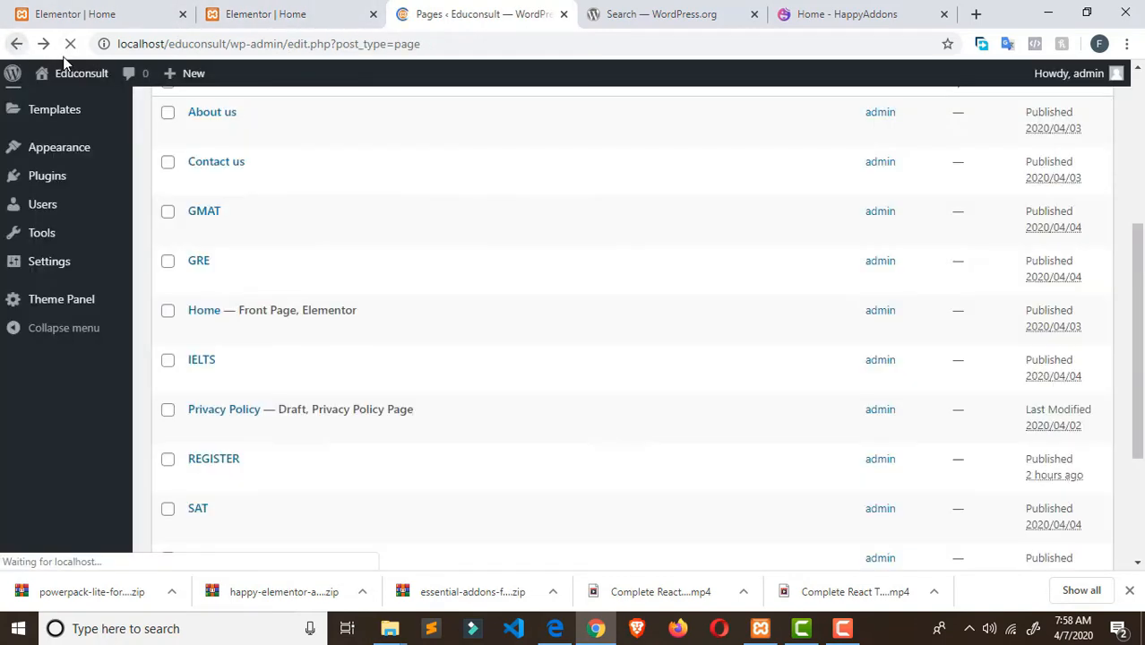
click(59, 104)
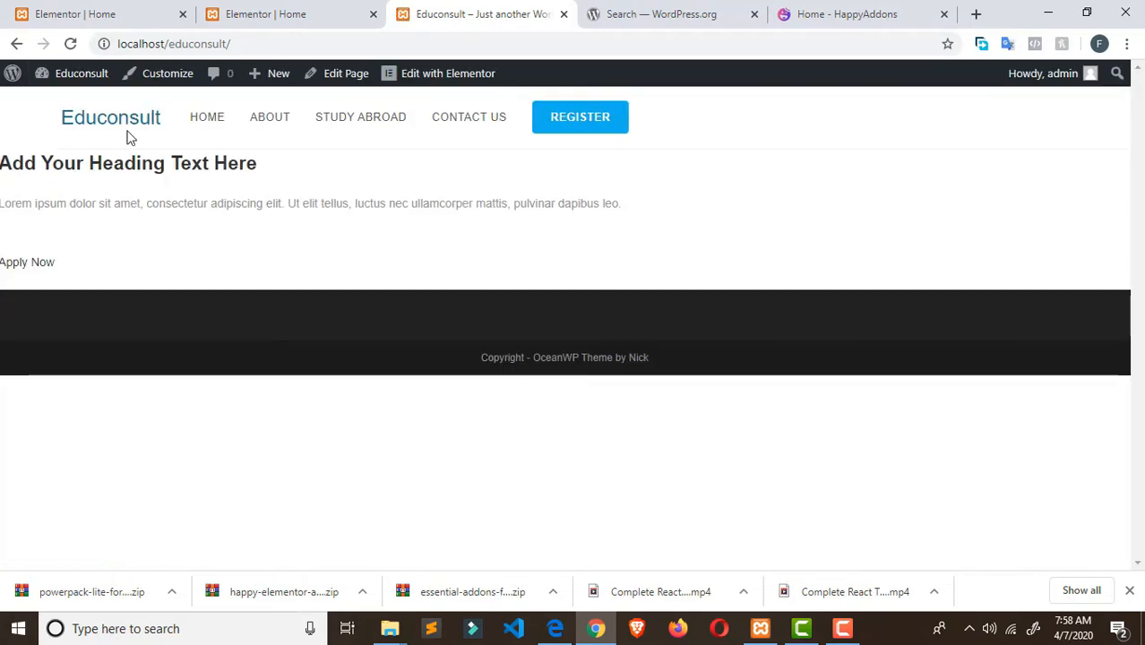
click(70, 43)
- Save the hero section in the Elementor editor and reload the live home page
click(90, 13)
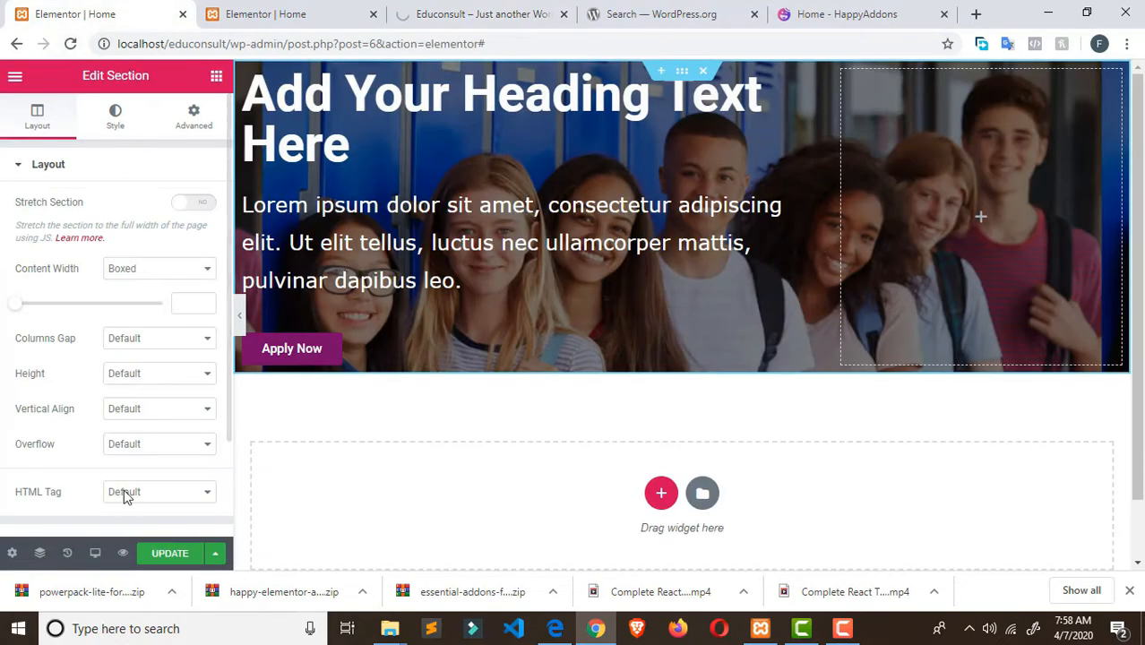
click(166, 551)
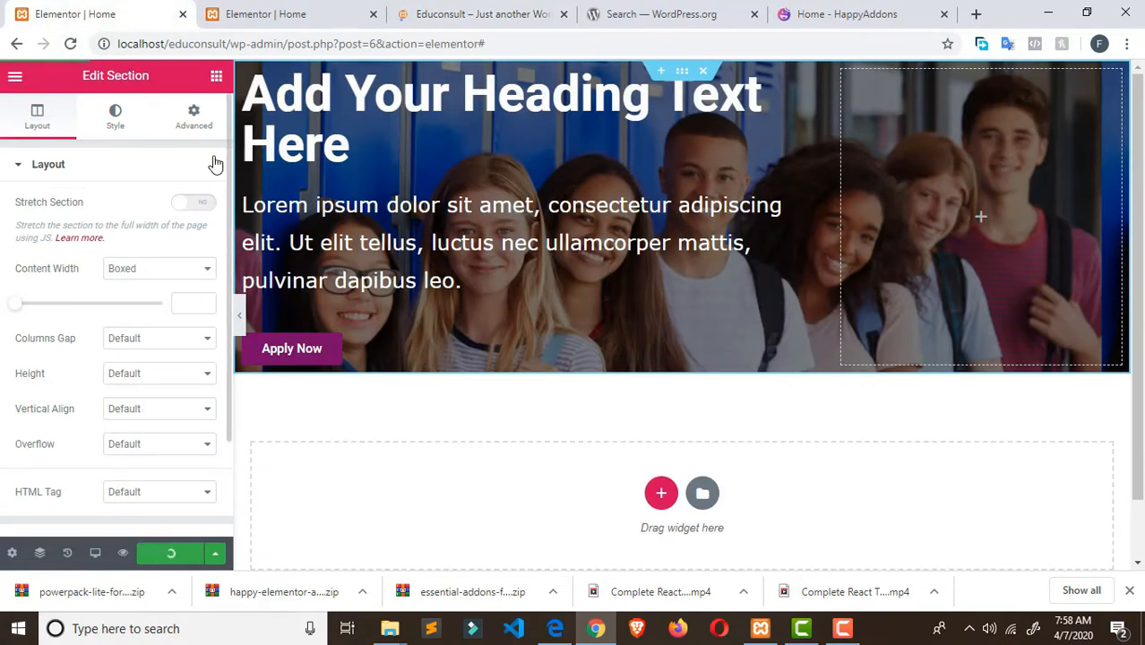
click(436, 16)
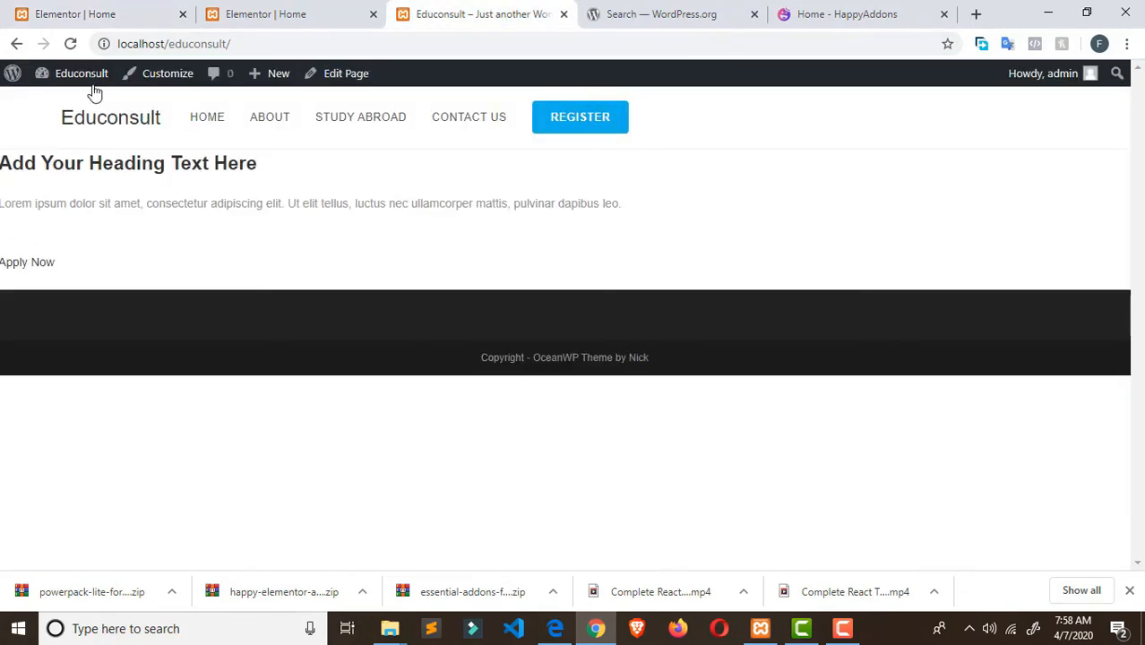
click(70, 43)
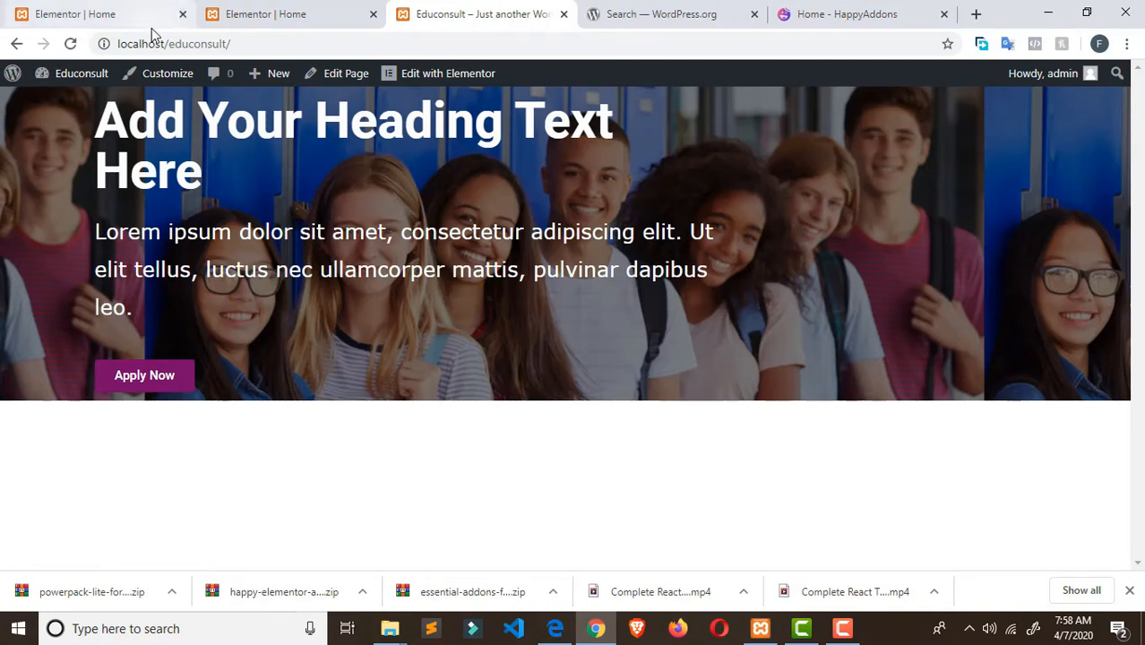
click(75, 20)
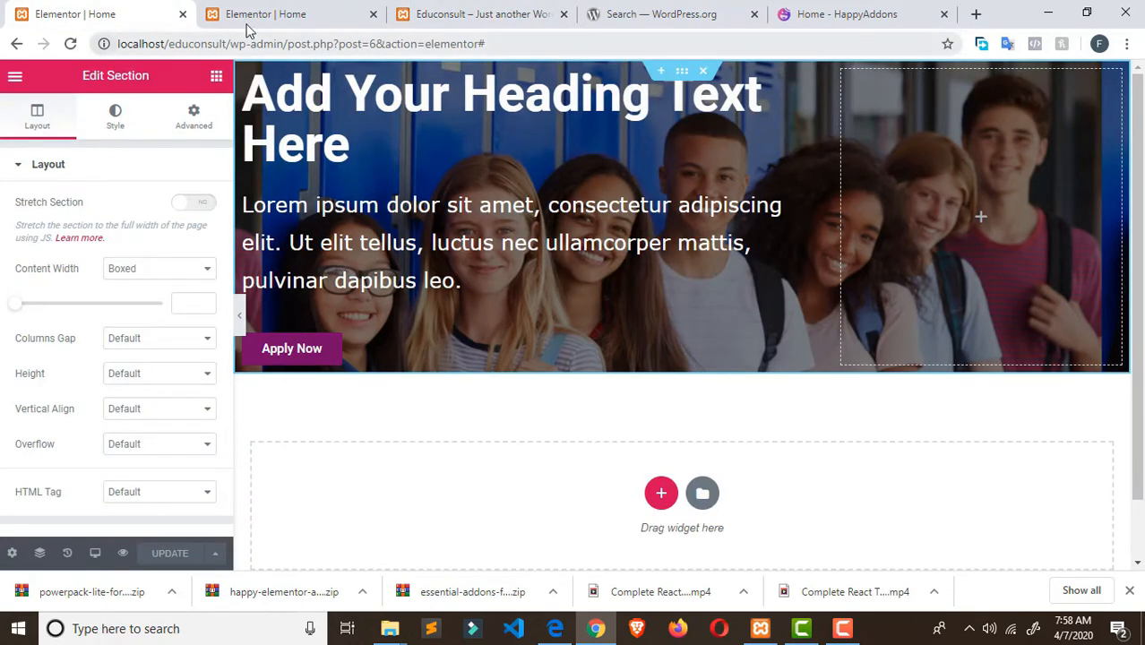
click(252, 18)
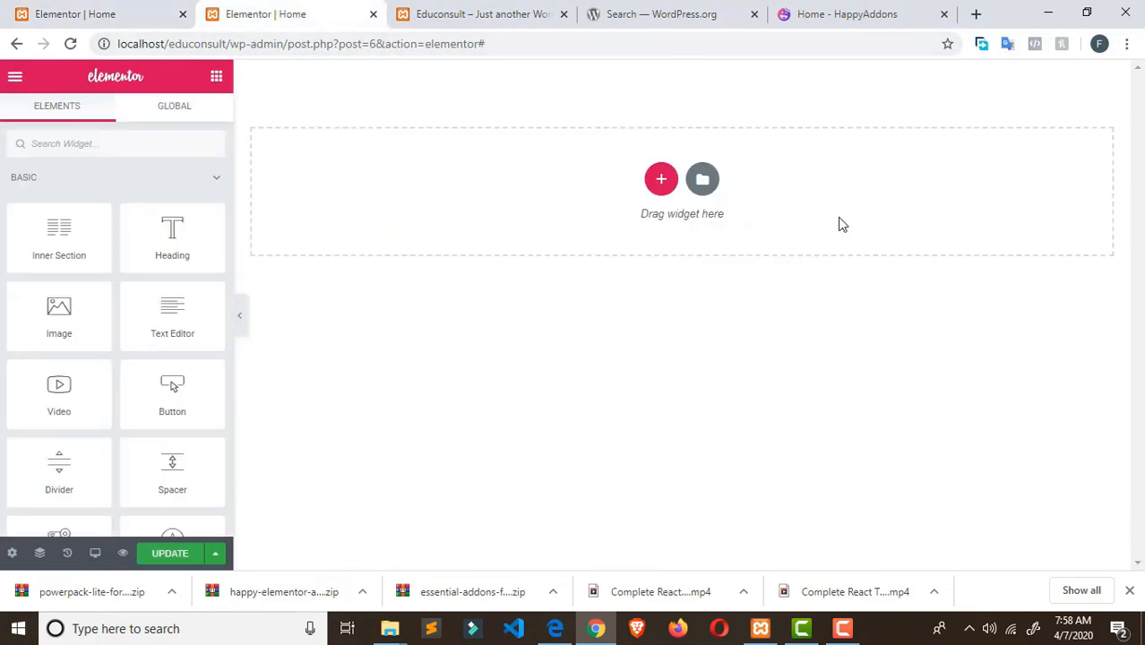
click(461, 11)
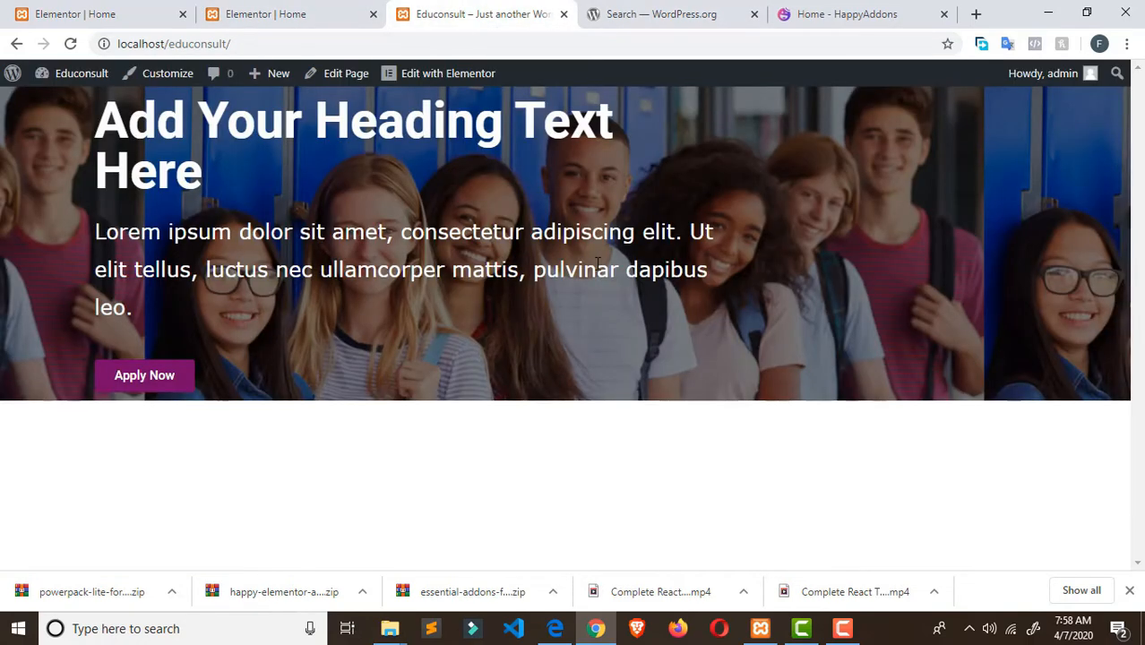
click(128, 19)
click(290, 25)
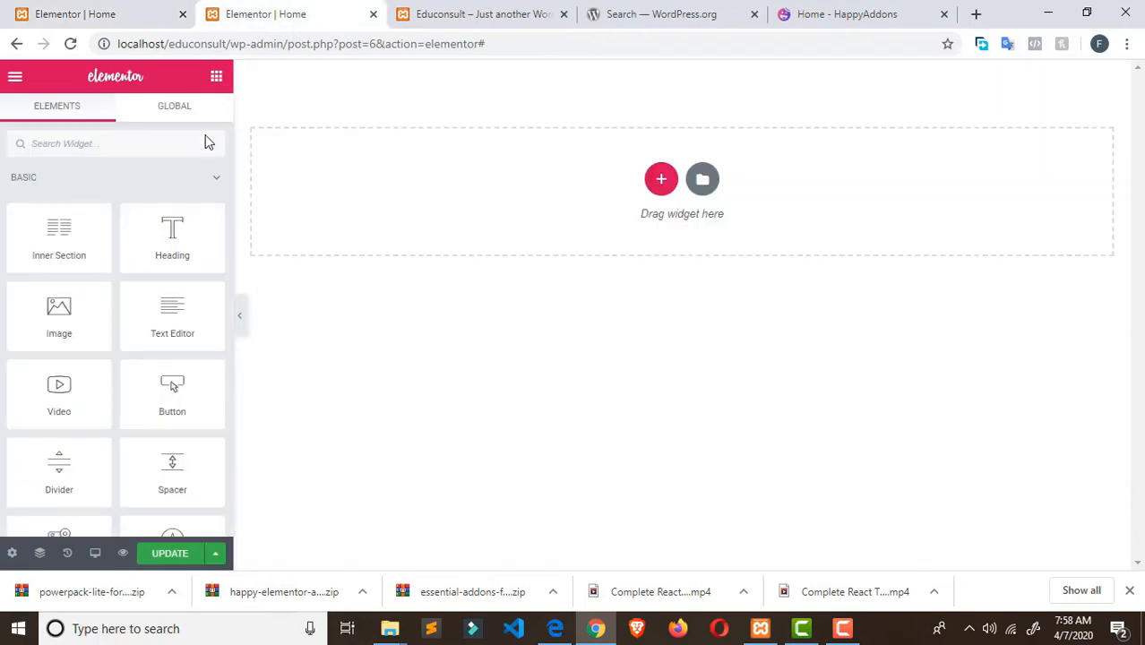
- Return from the live site to the WordPress dashboard and reopen the Home page from the page list
click(501, 11)
mouse_move(40, 81)
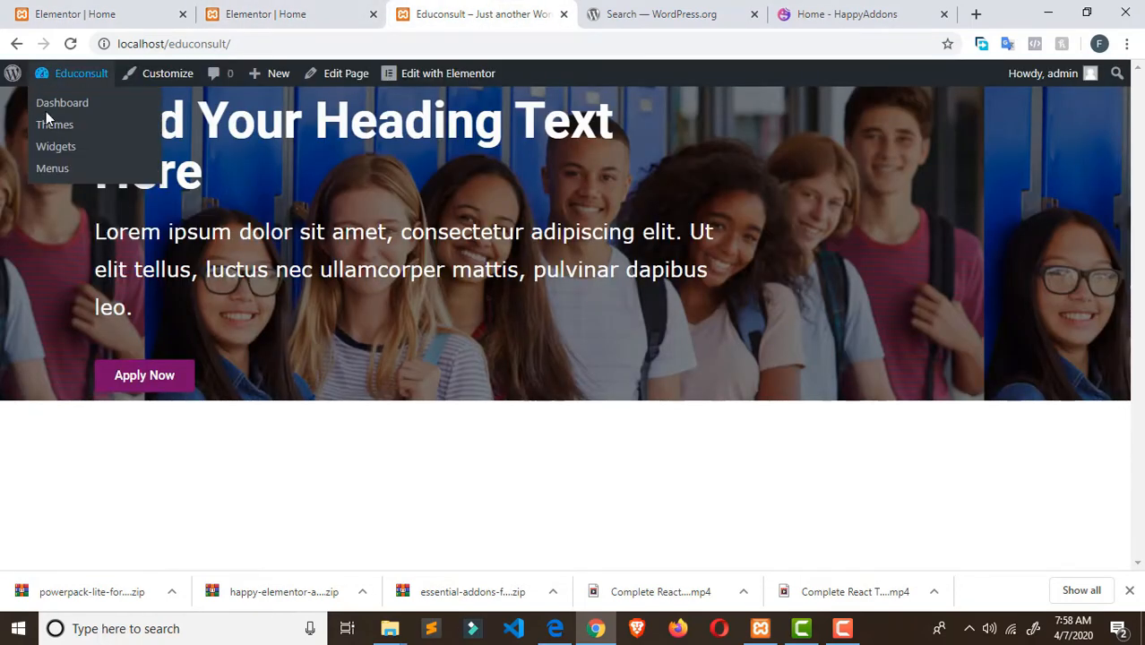
click(56, 102)
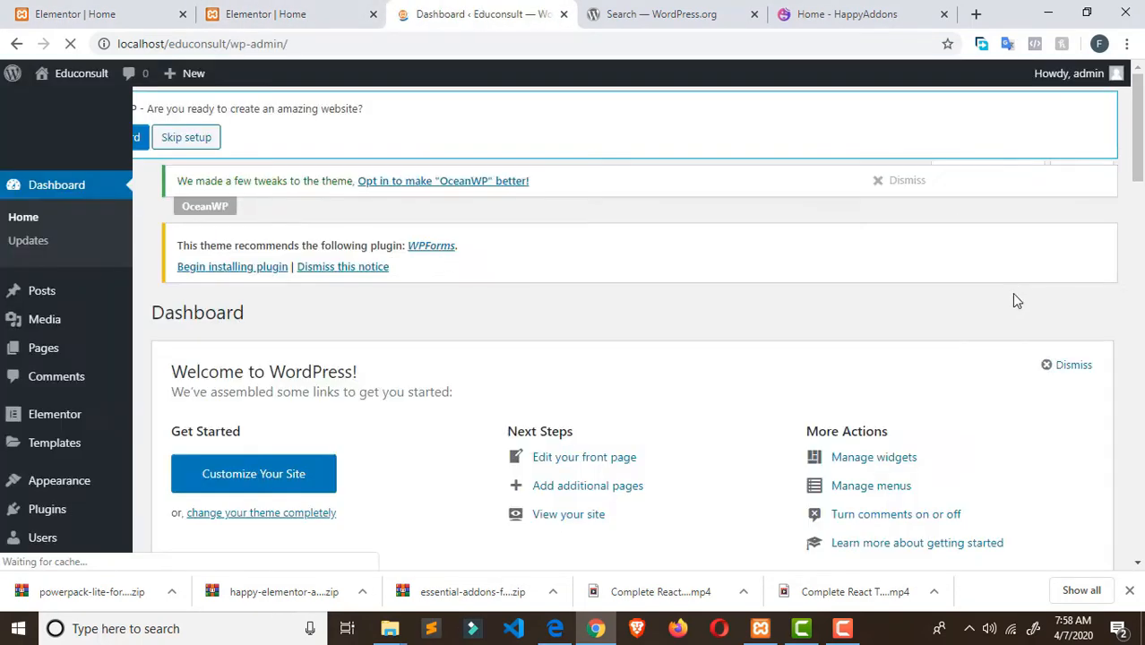
scroll(1008, 305, down, 5)
scroll(1004, 344, down, 4)
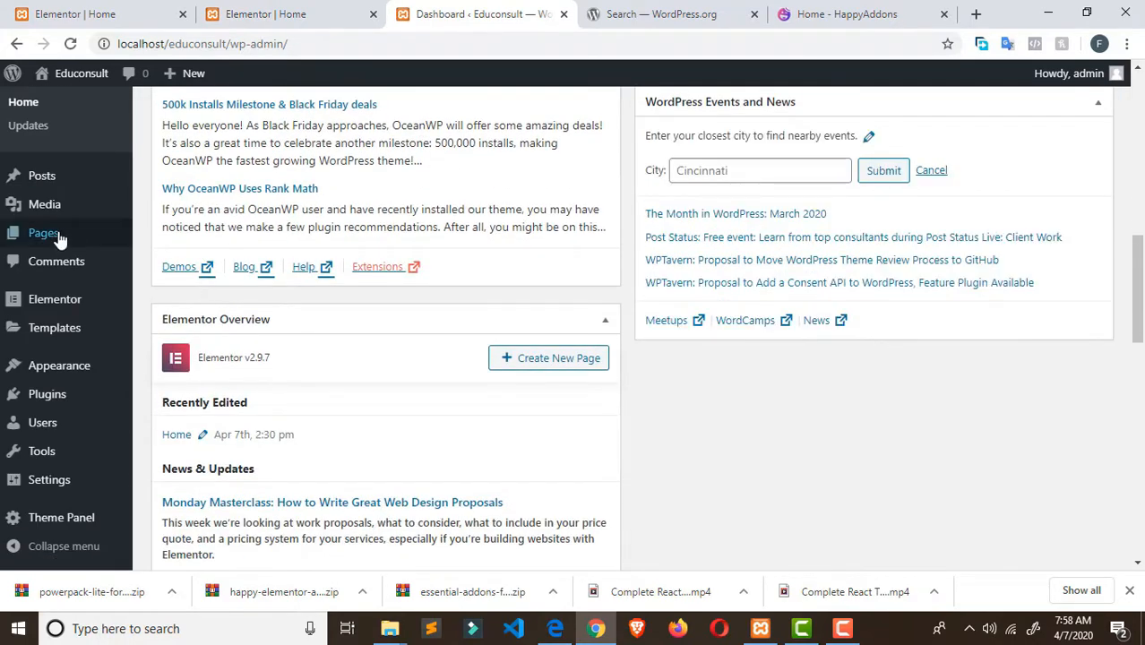
mouse_move(56, 235)
click(151, 244)
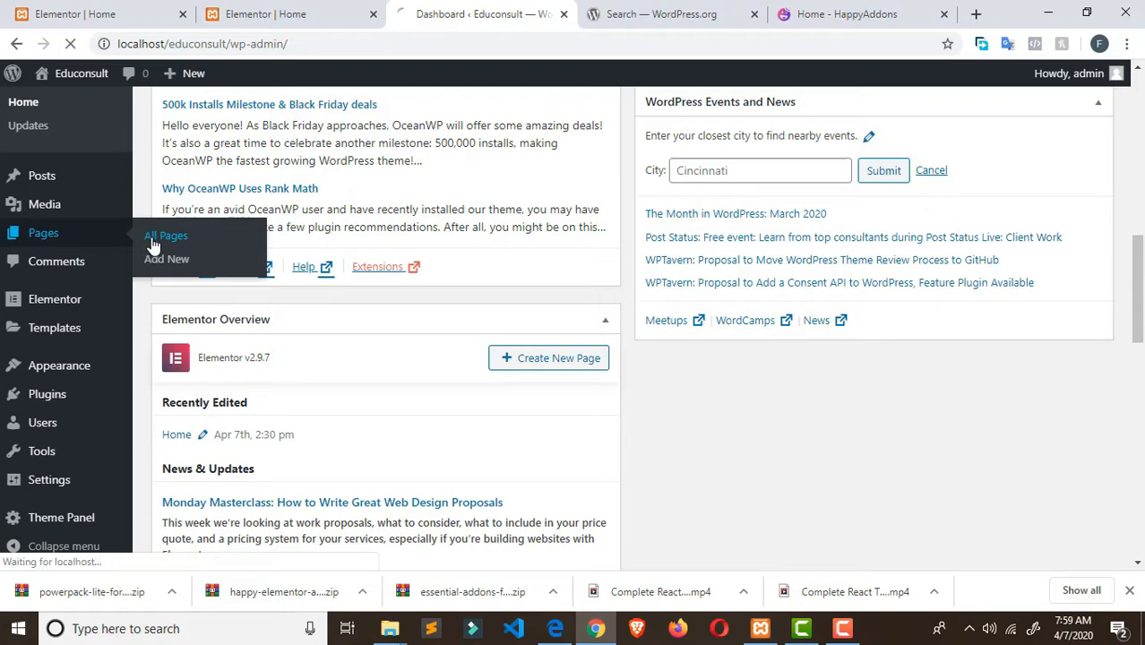
scroll(1004, 359, down, 3)
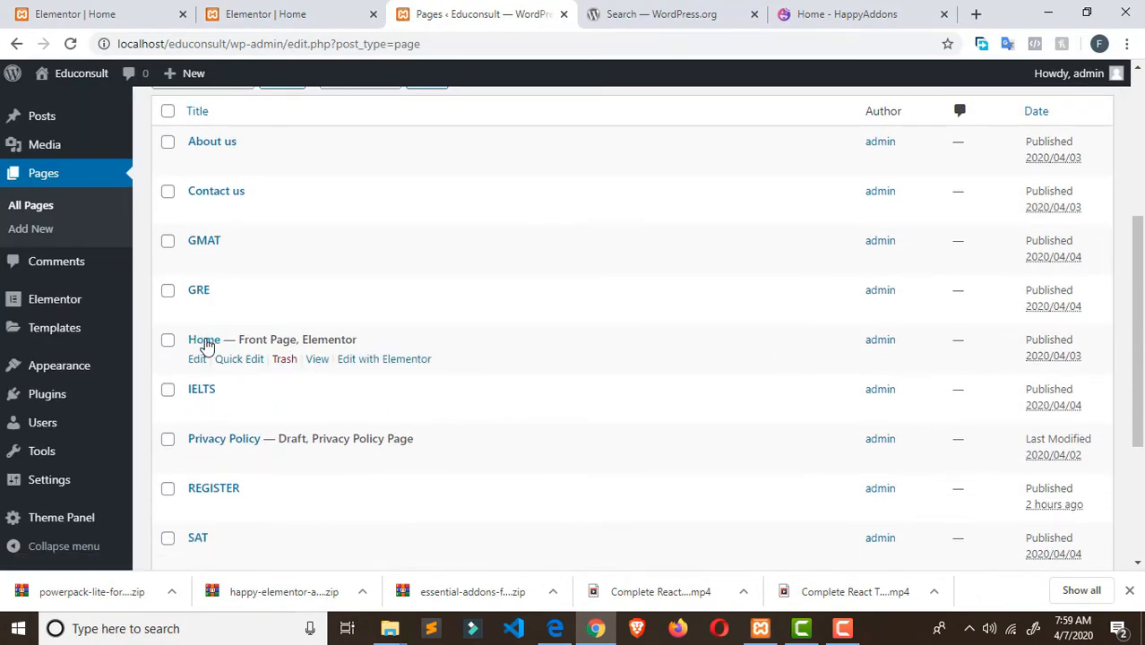
click(204, 341)
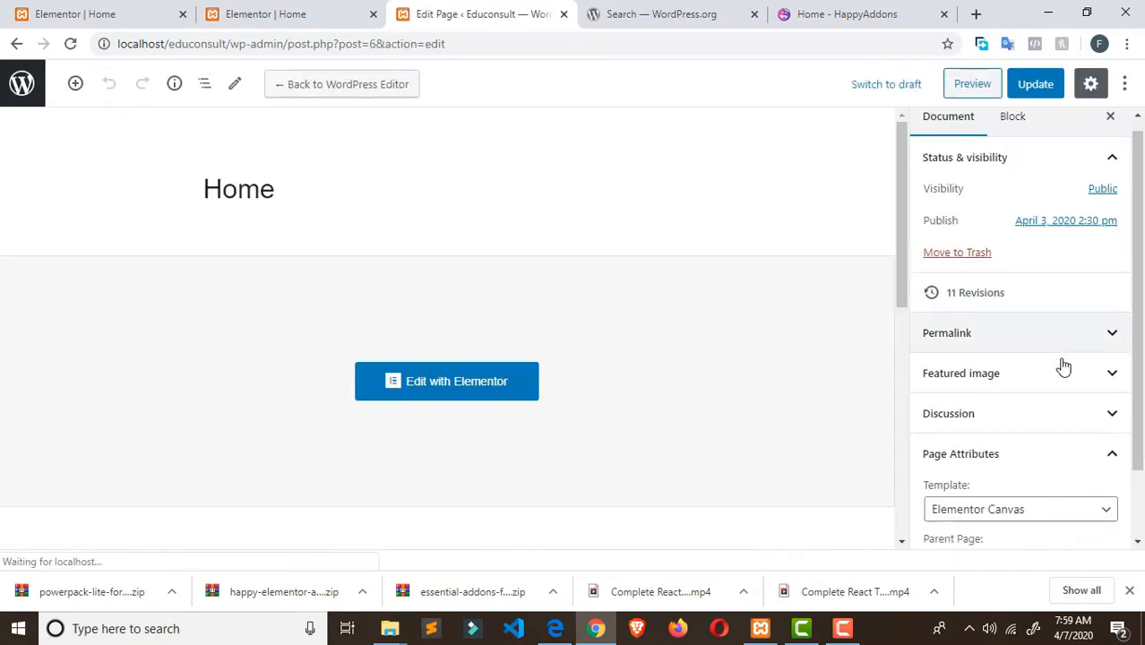
- Change the Home page's template from Elementor Canvas to Elementor Full Width and update the page
scroll(1065, 403, down, 1)
click(1065, 433)
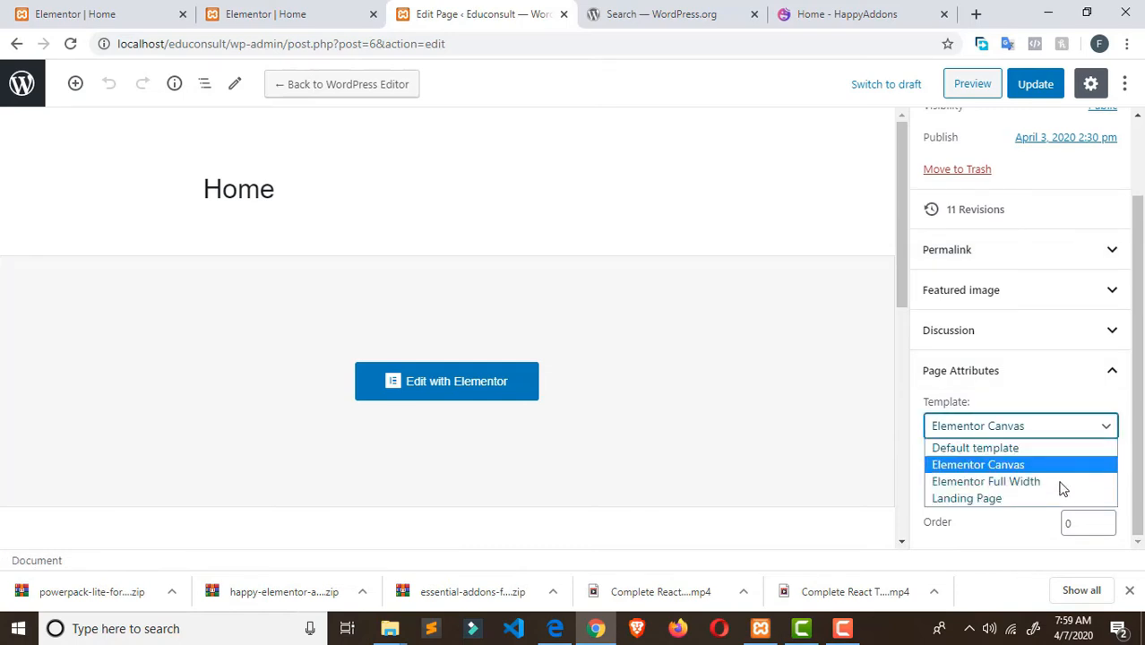
click(1062, 484)
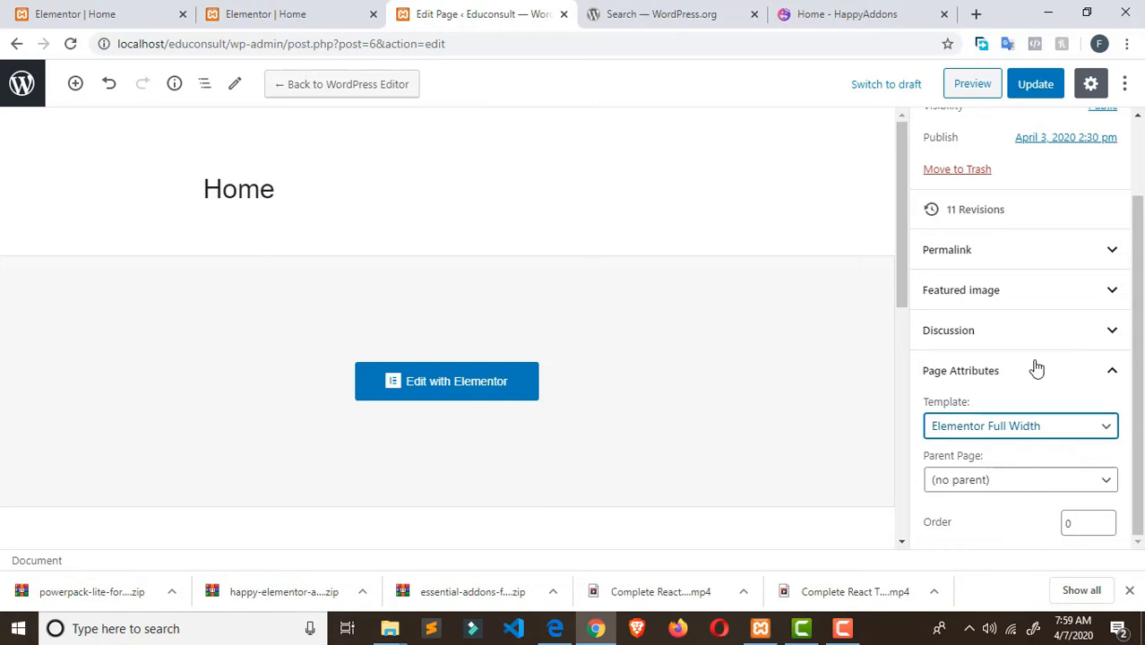
click(1035, 87)
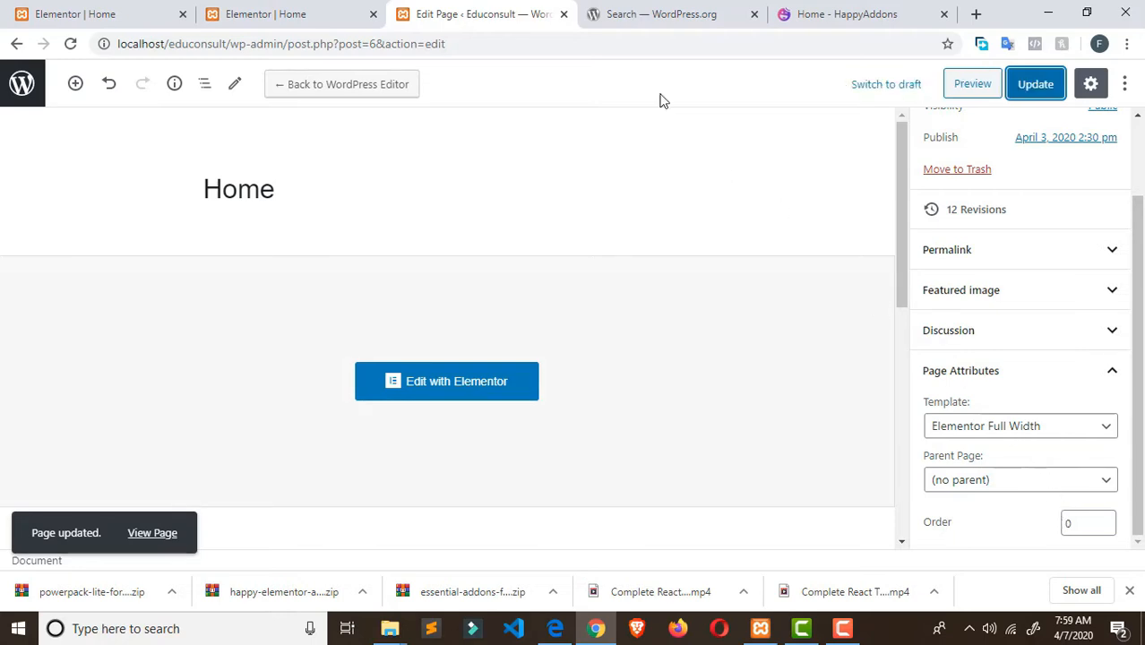
click(1031, 439)
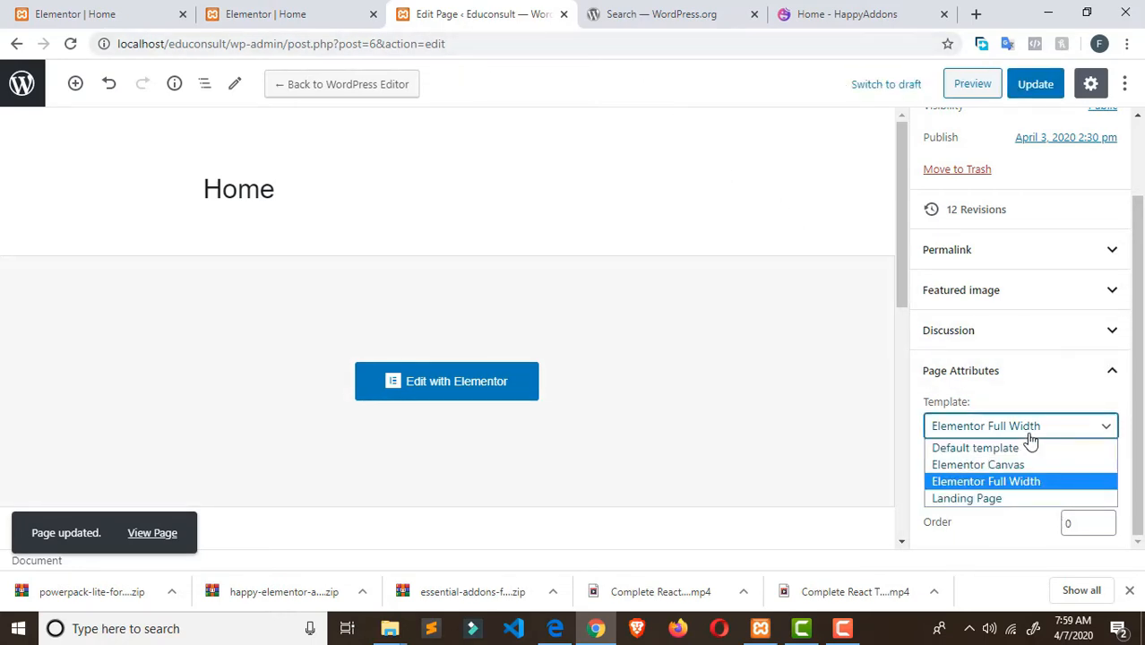
click(341, 15)
click(434, 14)
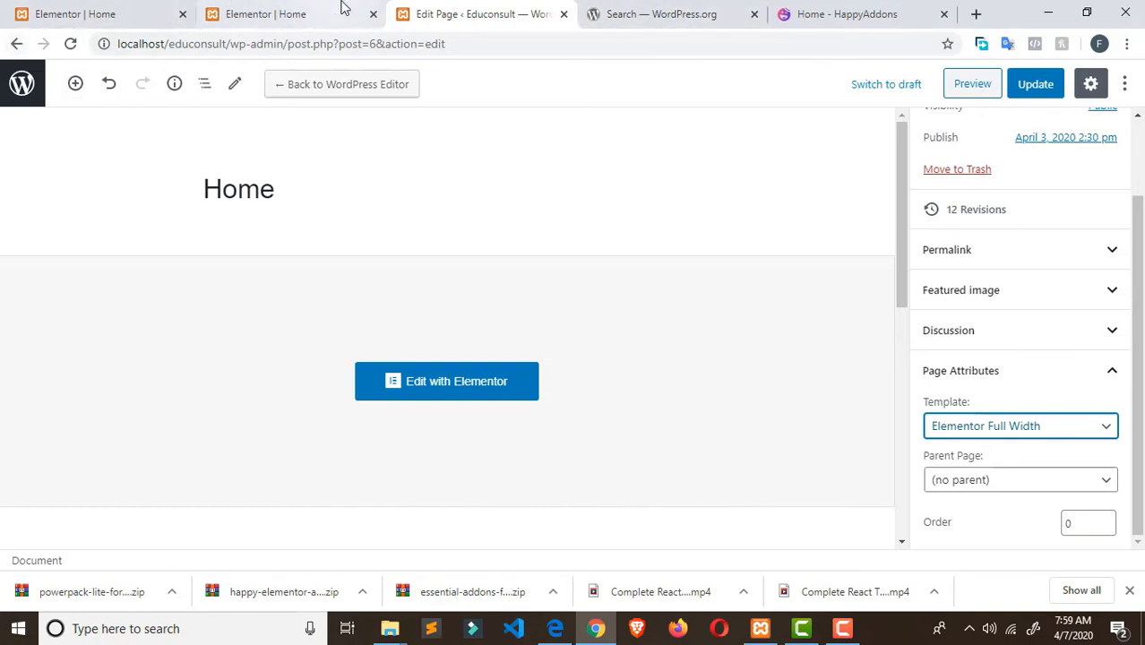
click(647, 14)
click(269, 14)
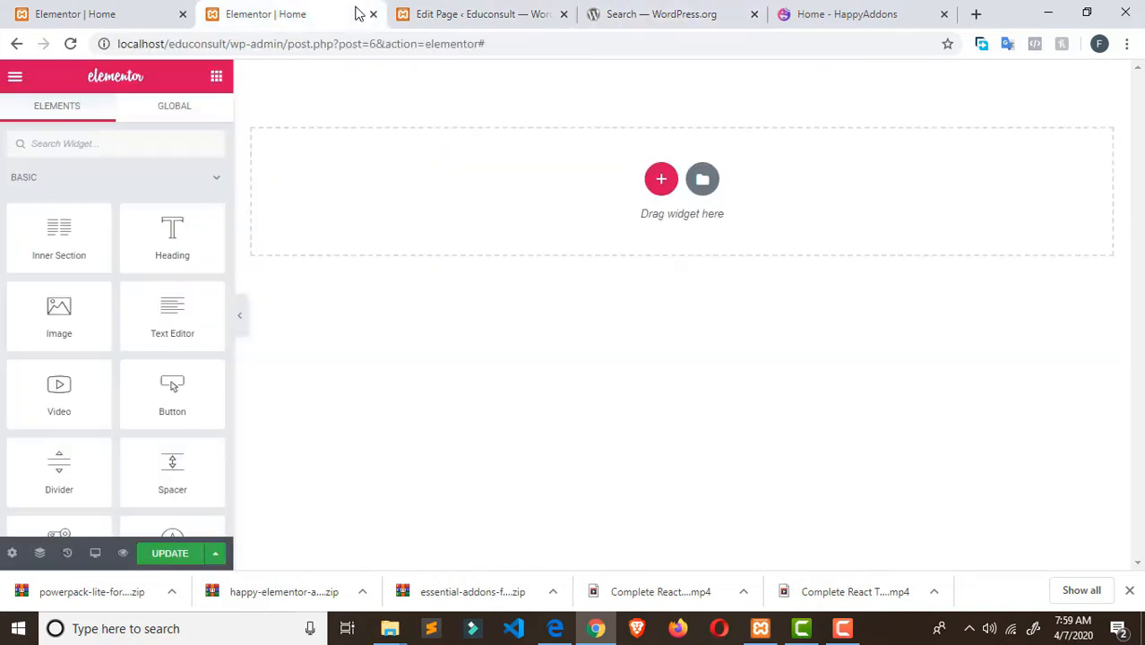
- Return to the page list and visit the Educonsult site to check the home page with its header
click(448, 14)
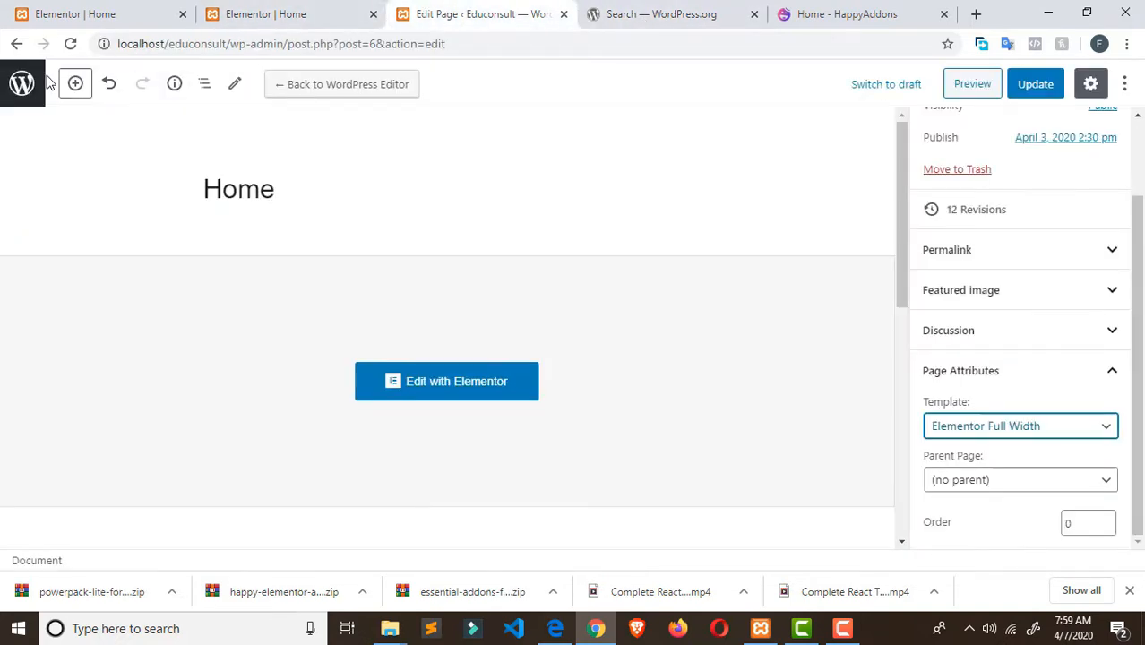
click(12, 43)
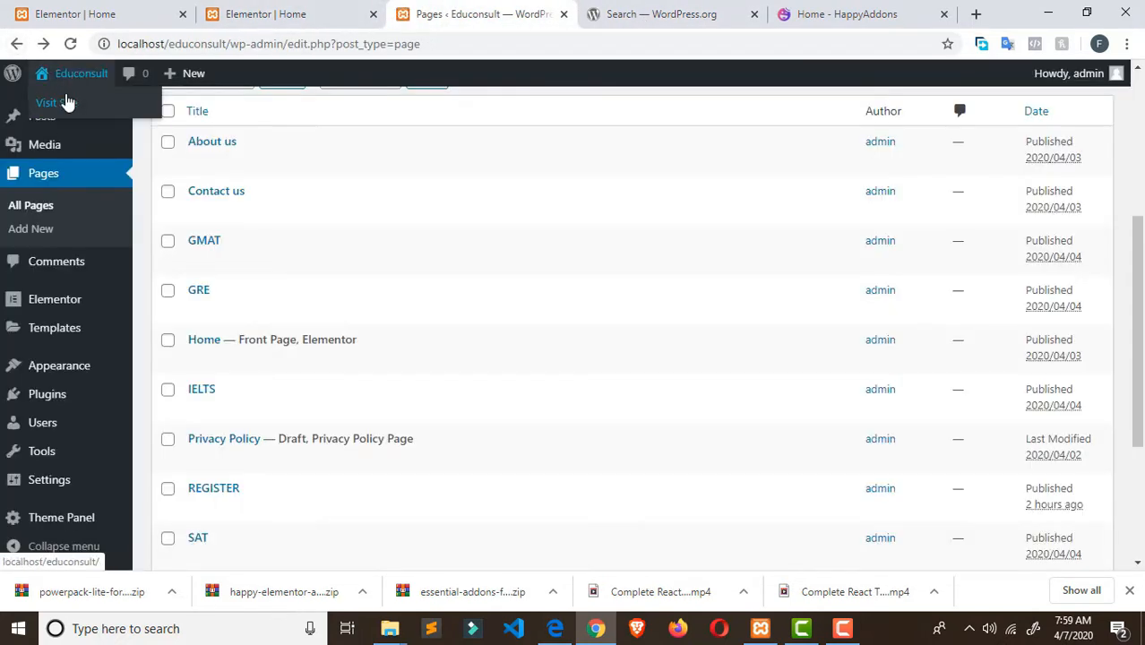
click(65, 103)
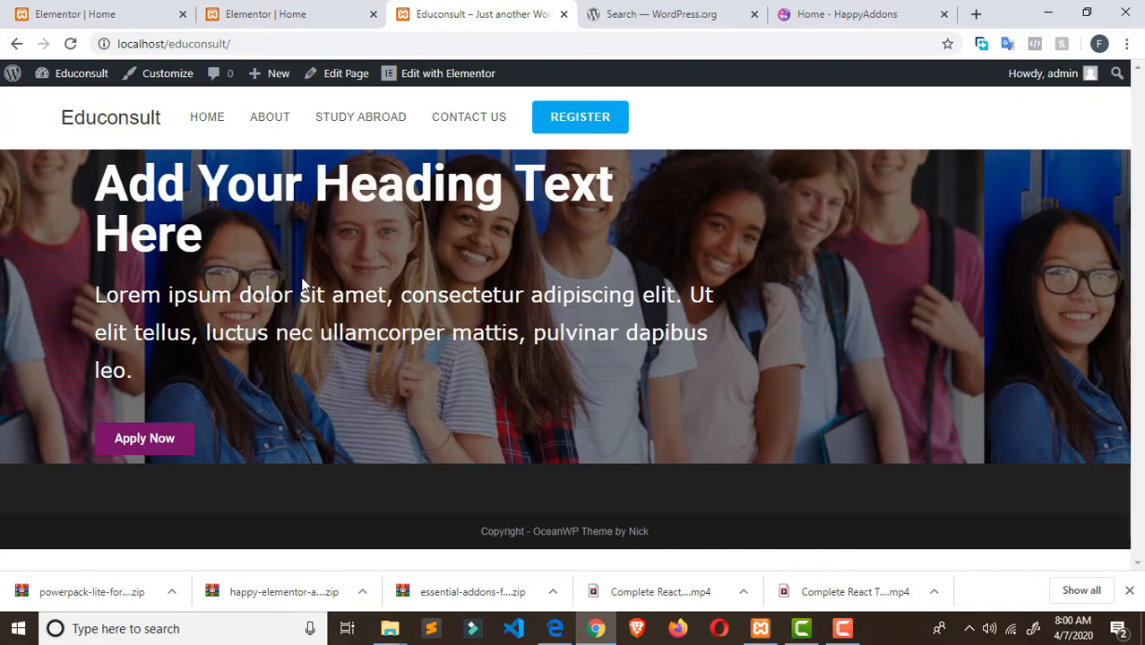
click(260, 14)
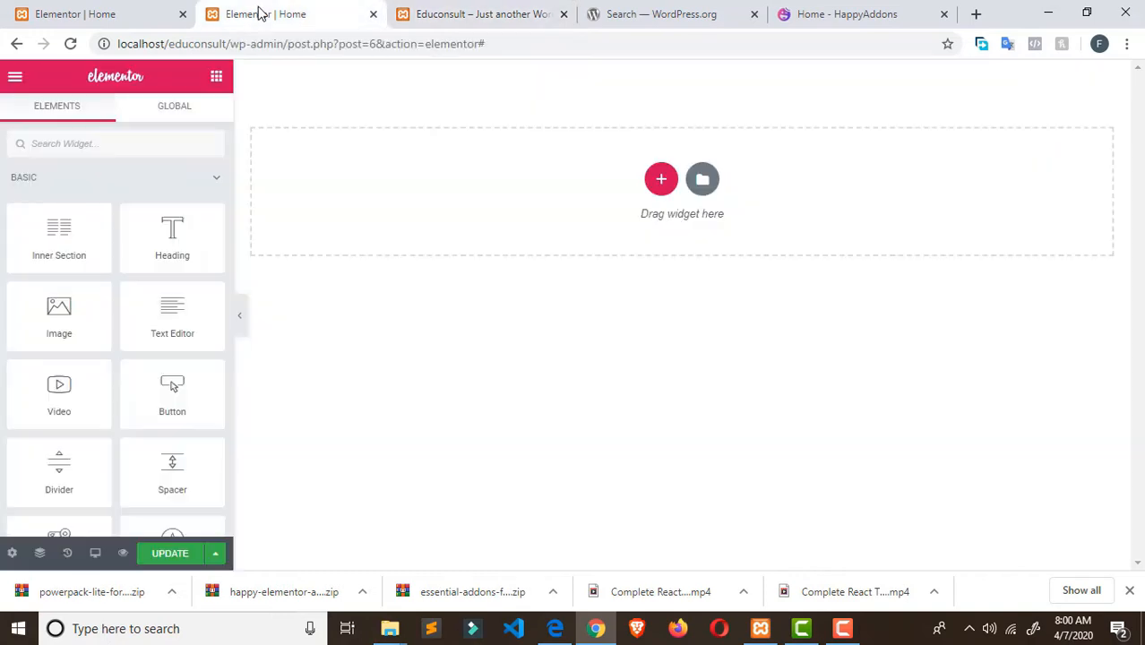
click(484, 13)
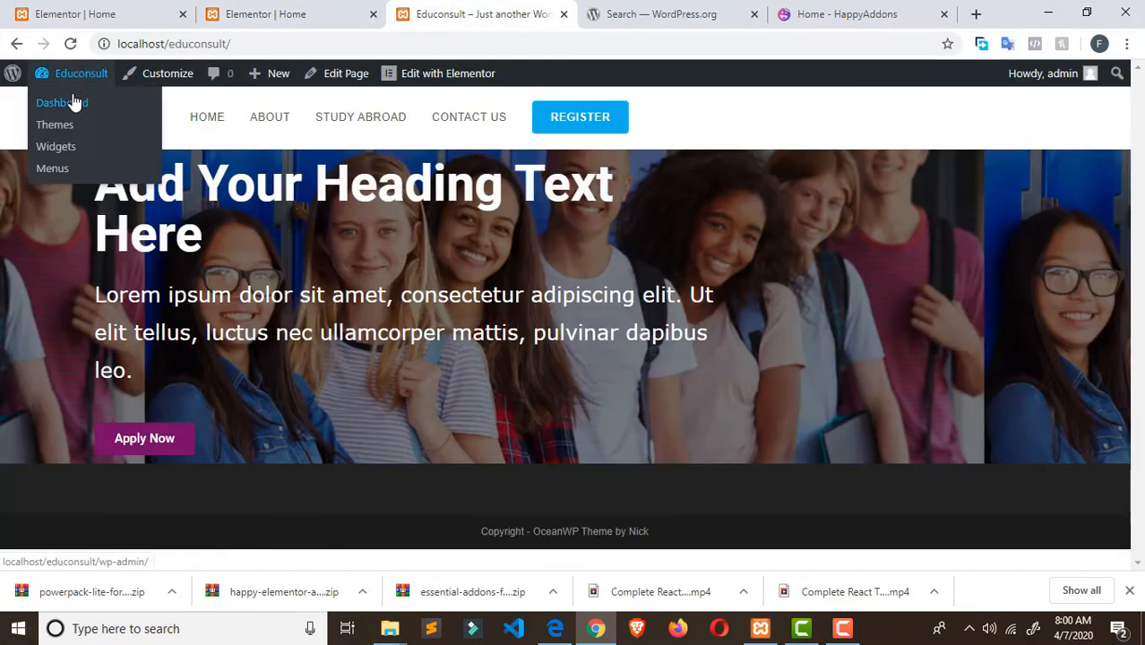
- Open the WordPress dashboard in a separate browser tab and open the Home page for editing from the page list
right_click(75, 101)
click(94, 108)
drag(566, 25, 438, 26)
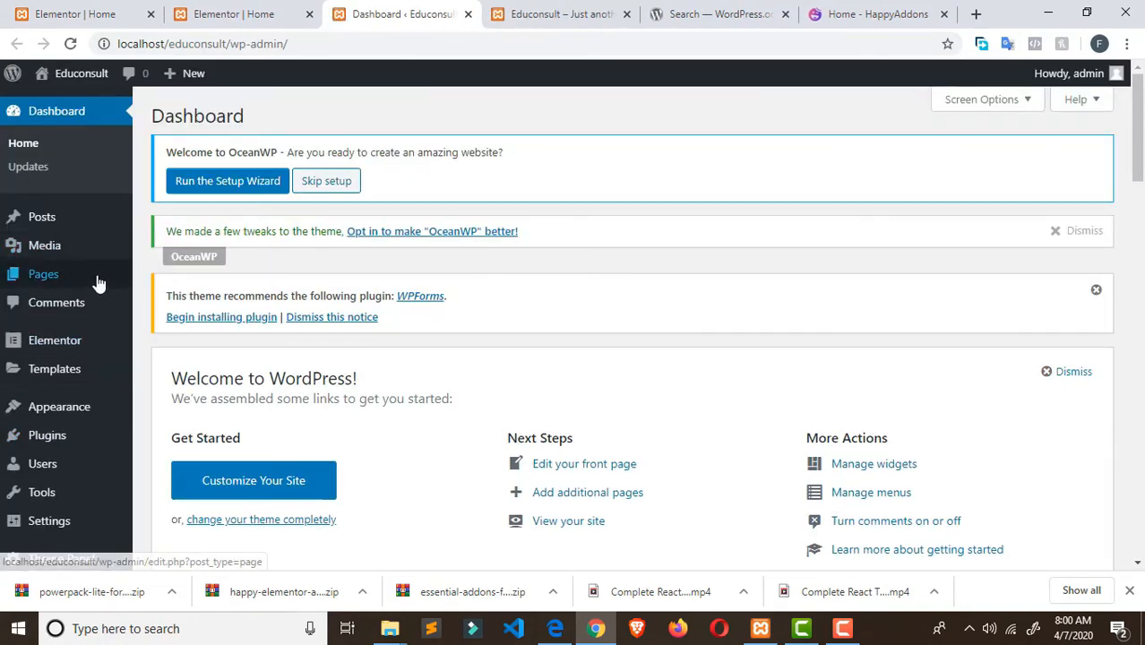
click(156, 272)
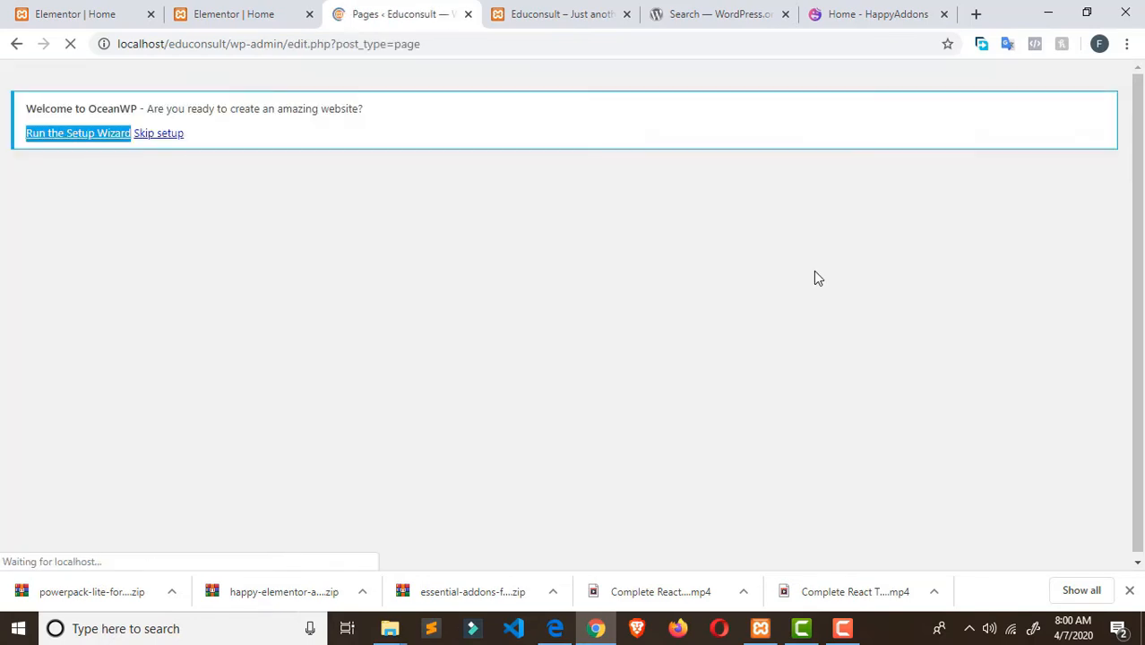
scroll(869, 301, down, 5)
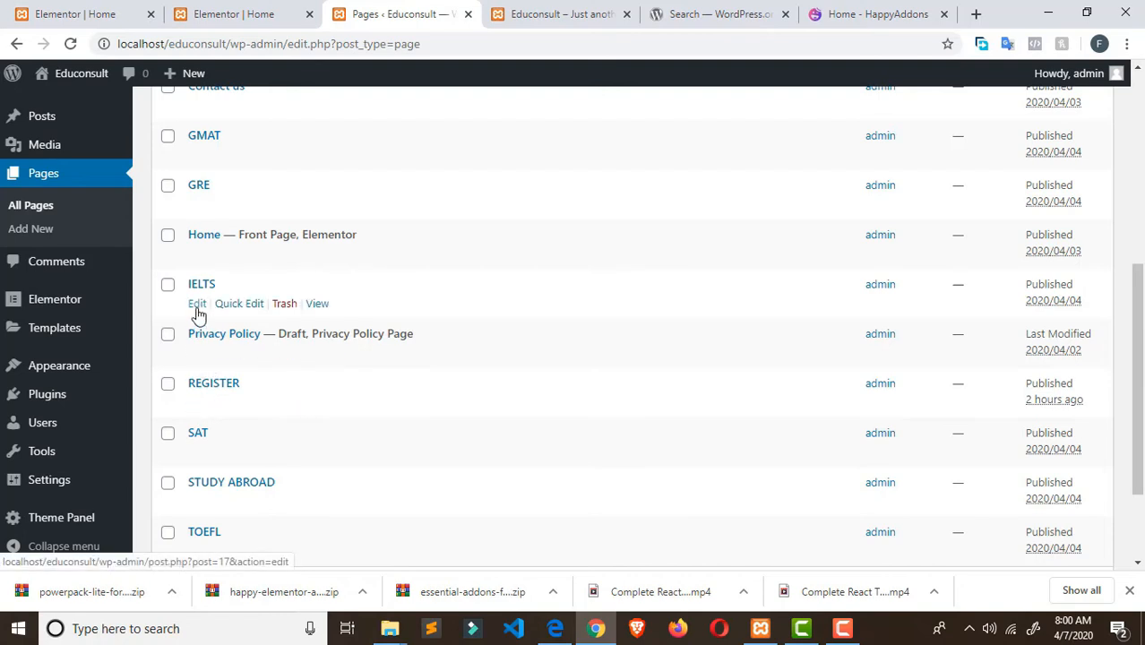
click(204, 234)
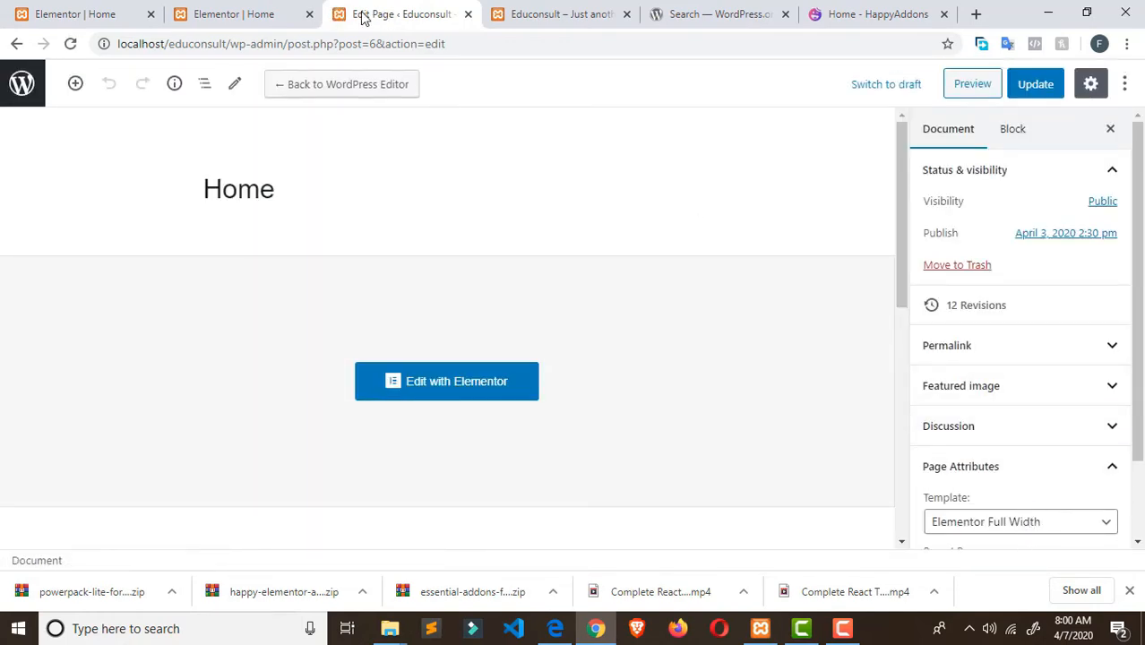
- Close the duplicate Elementor tab with the empty Home page, discarding its changes, and return to the hero section's editor
click(235, 13)
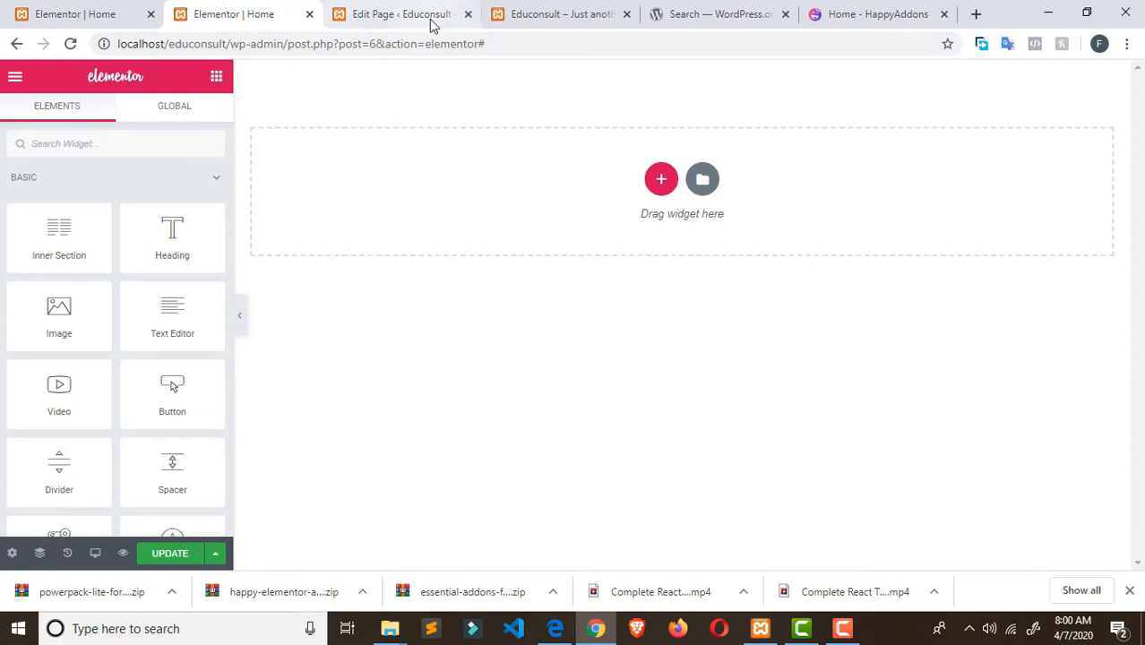
click(309, 14)
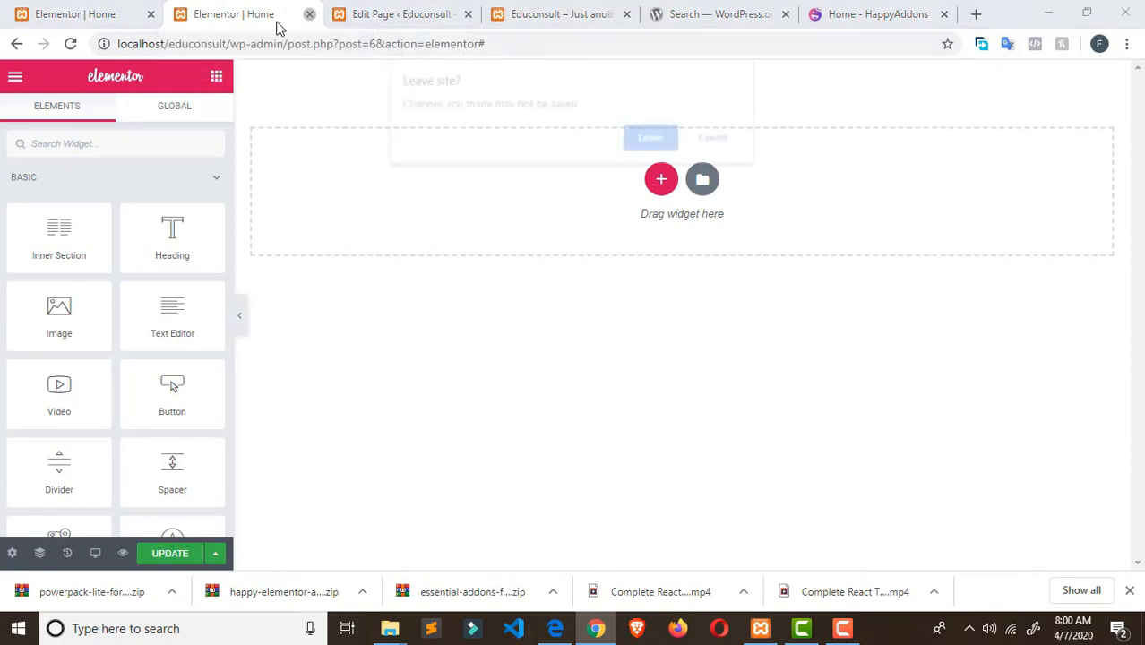
click(654, 138)
click(56, 13)
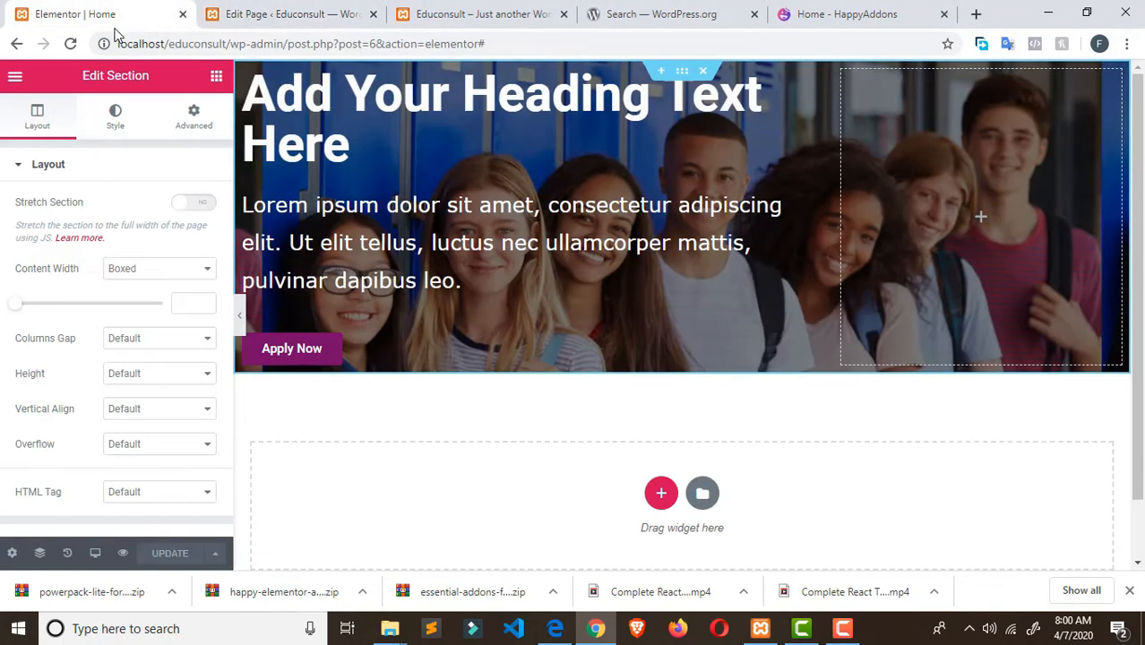
- Review the hero section's background image settings and turn on Stretch Section in its layout
scroll(726, 309, up, 1)
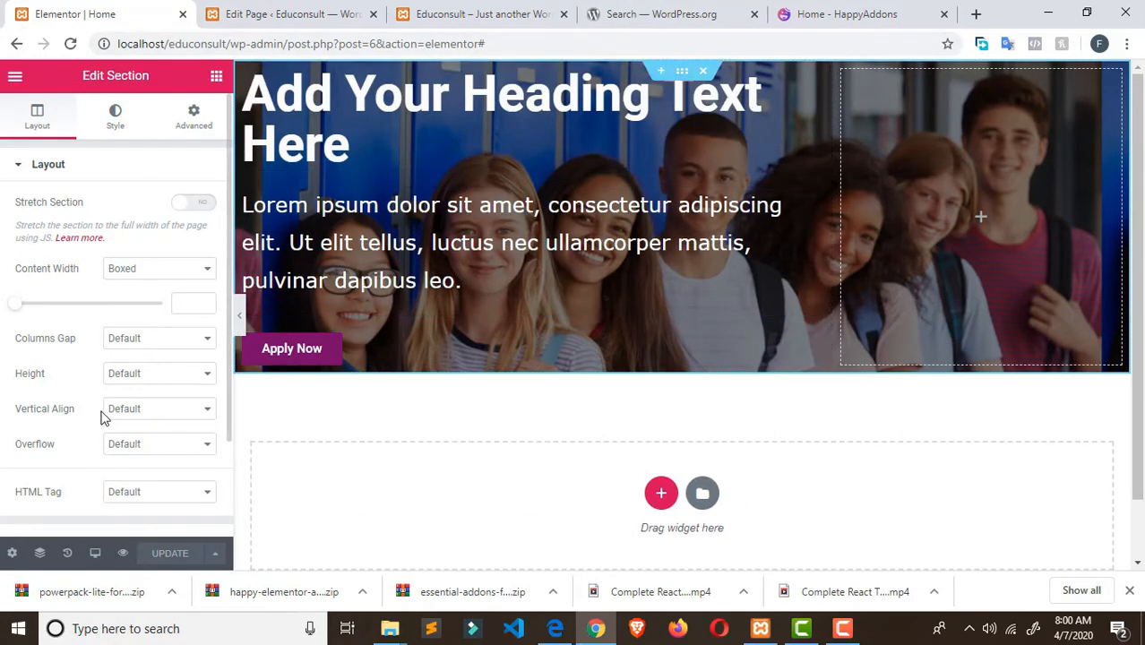
click(115, 118)
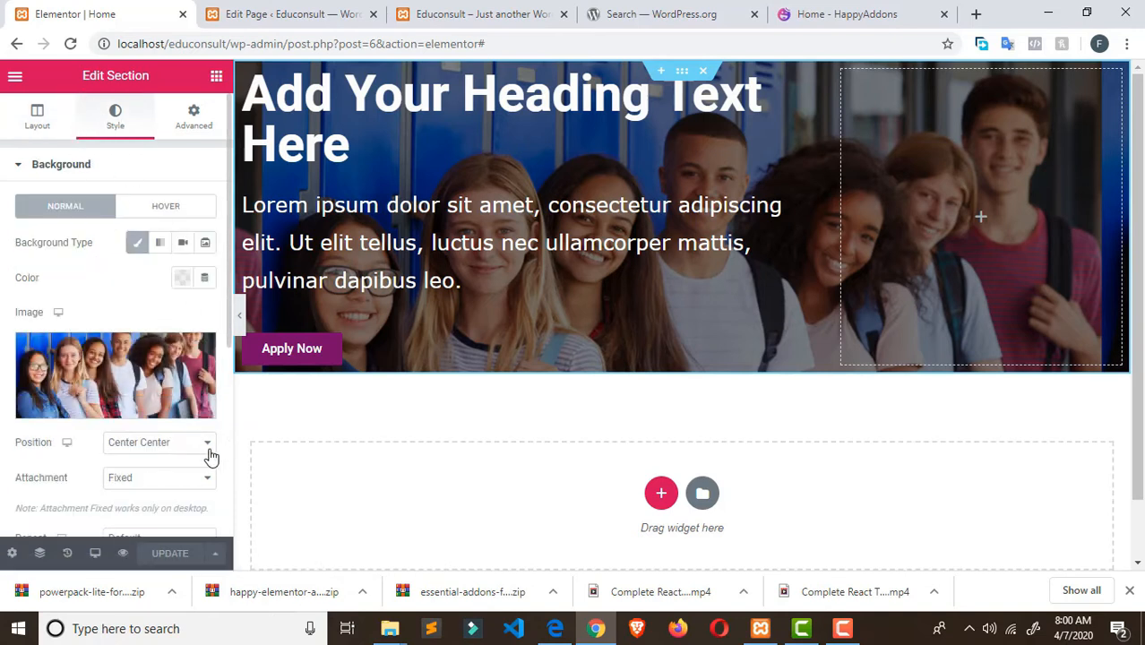
scroll(208, 458, down, 1)
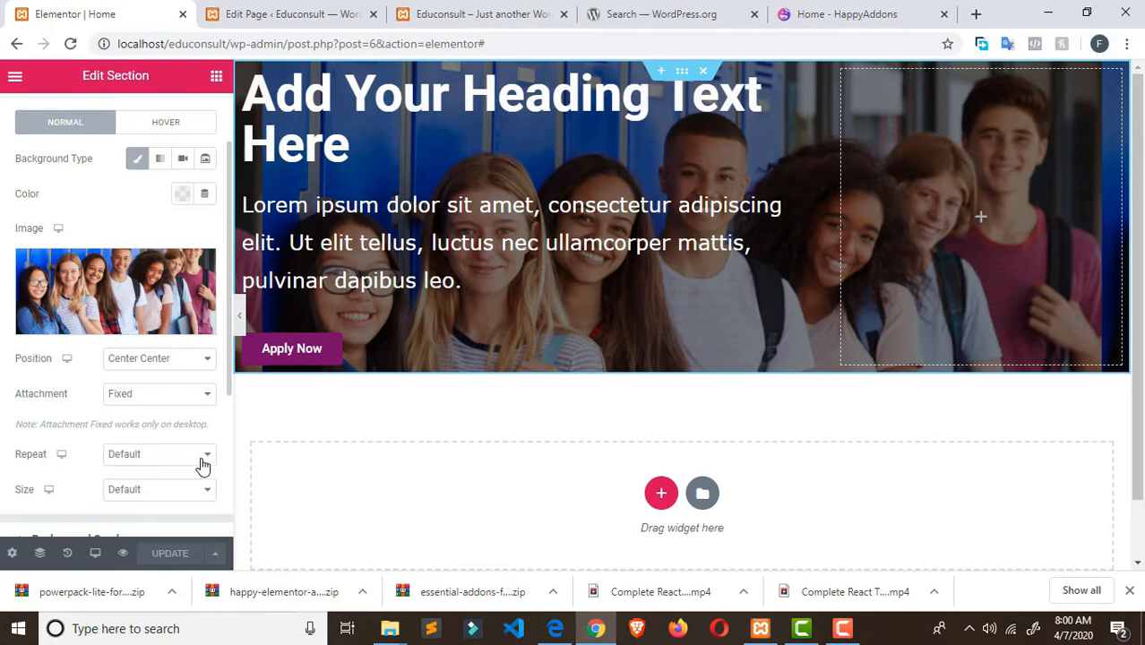
scroll(161, 180, up, 2)
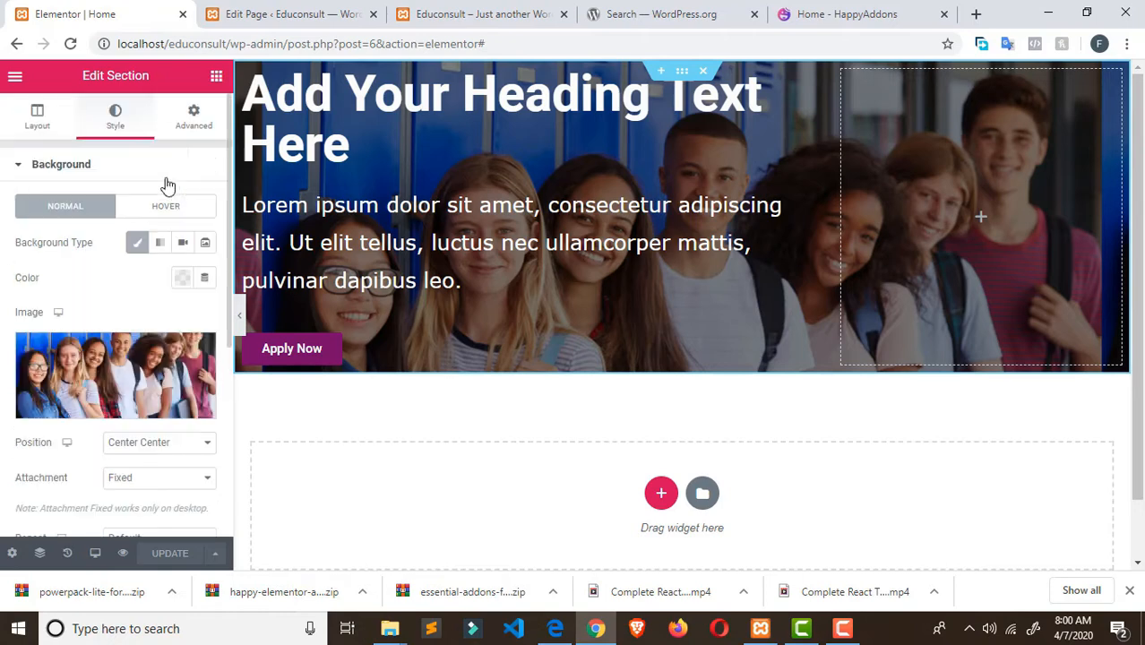
click(33, 116)
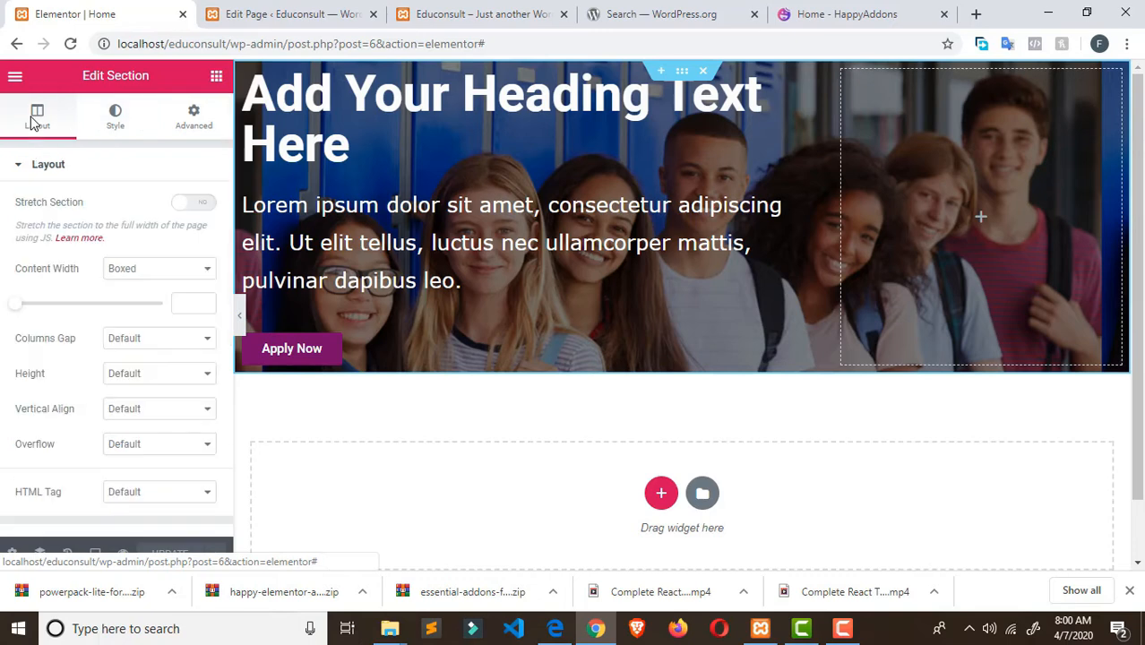
click(204, 204)
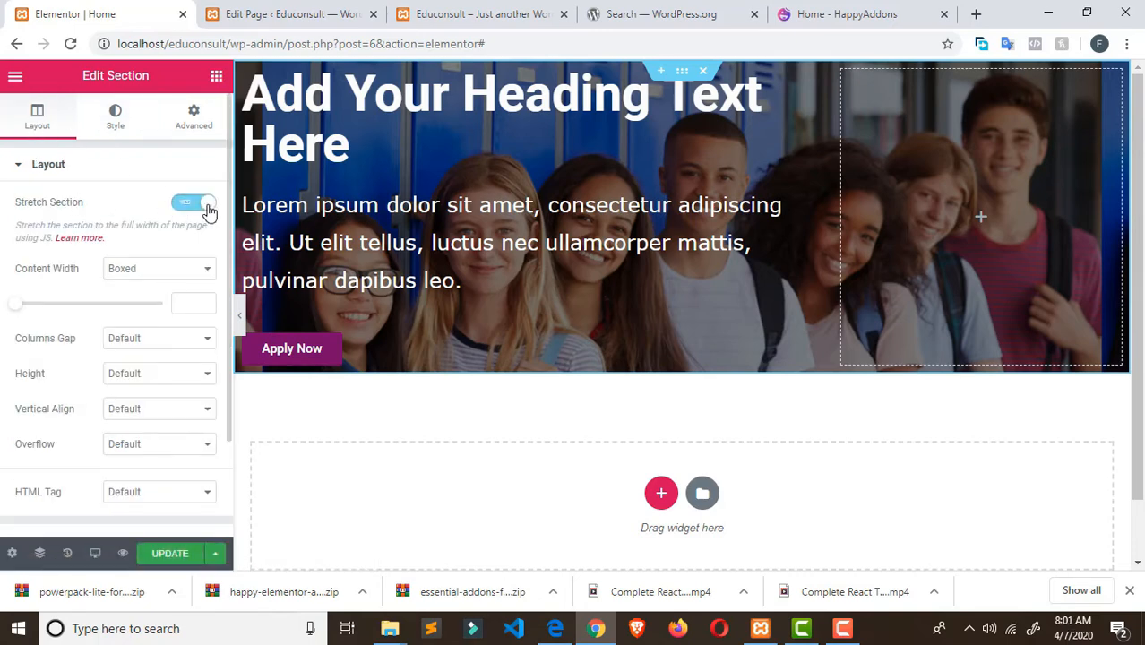
- Preview the stretched hero section with the Elementor editing panel collapsed
click(239, 318)
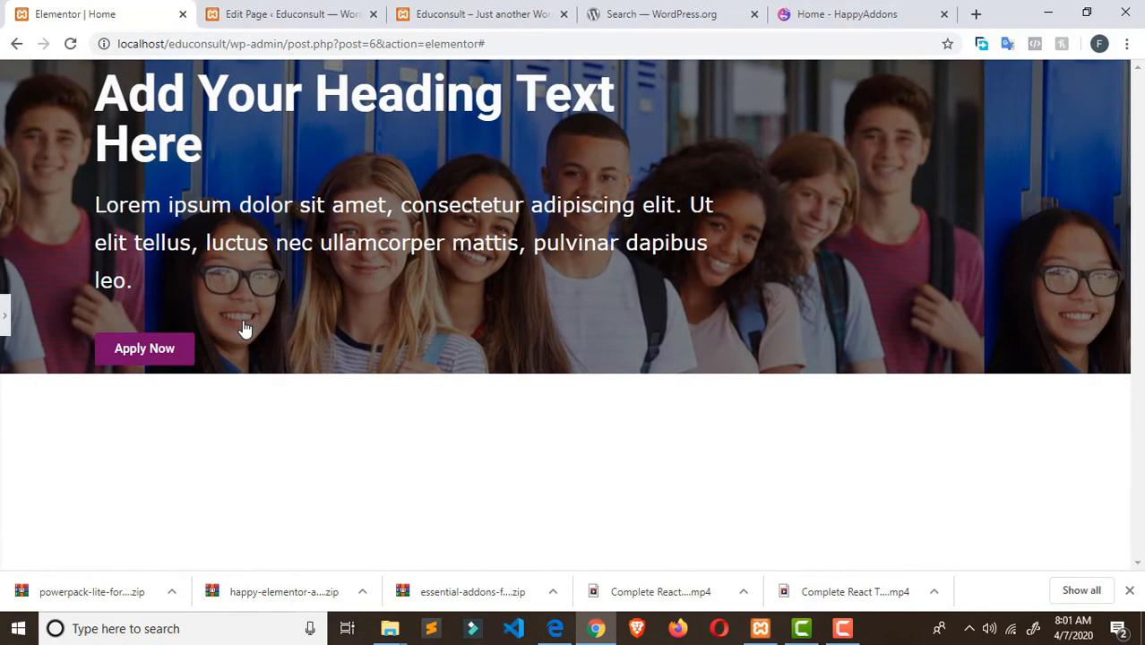
click(5, 315)
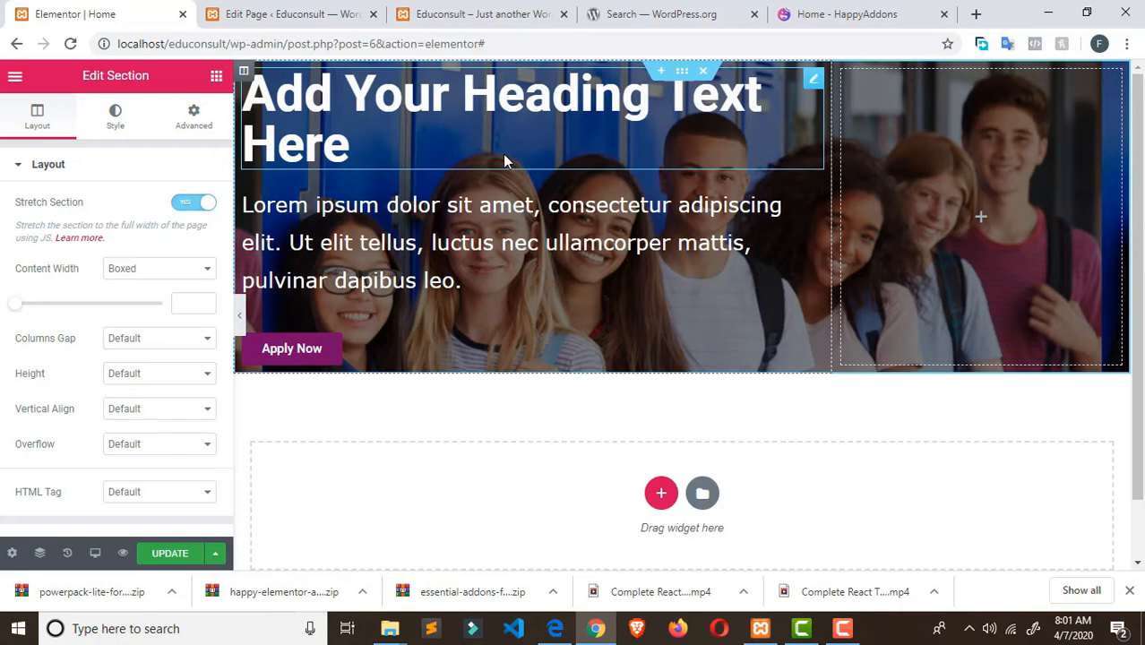
click(240, 321)
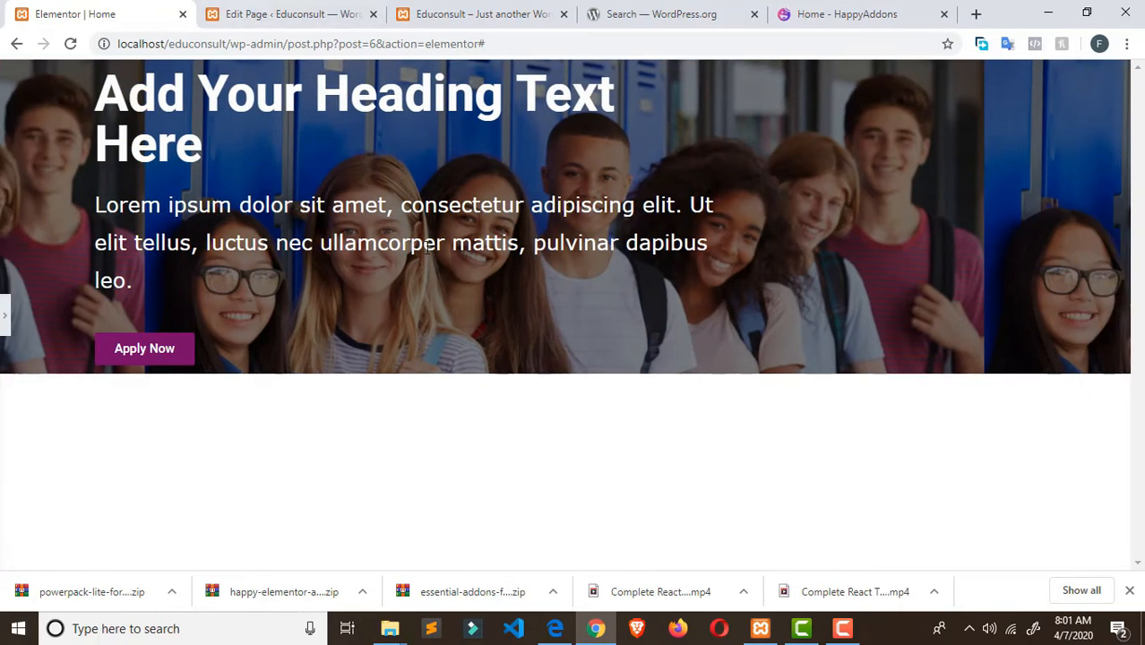
- Return to the live Educonsult site and open its WordPress dashboard
click(269, 14)
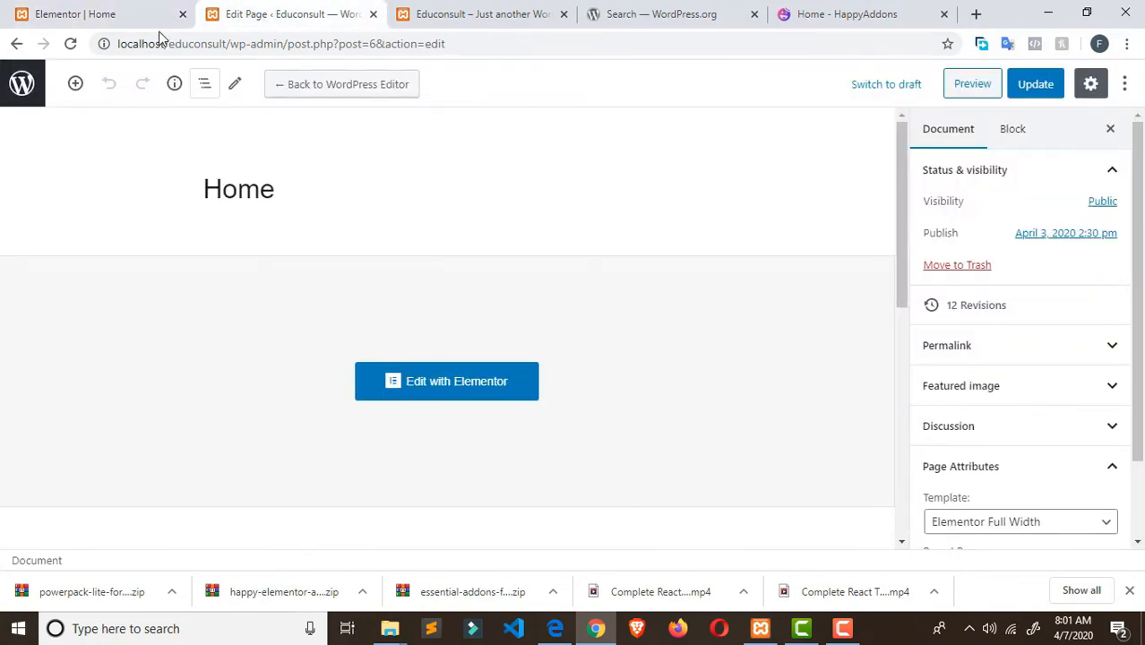
click(120, 13)
click(435, 13)
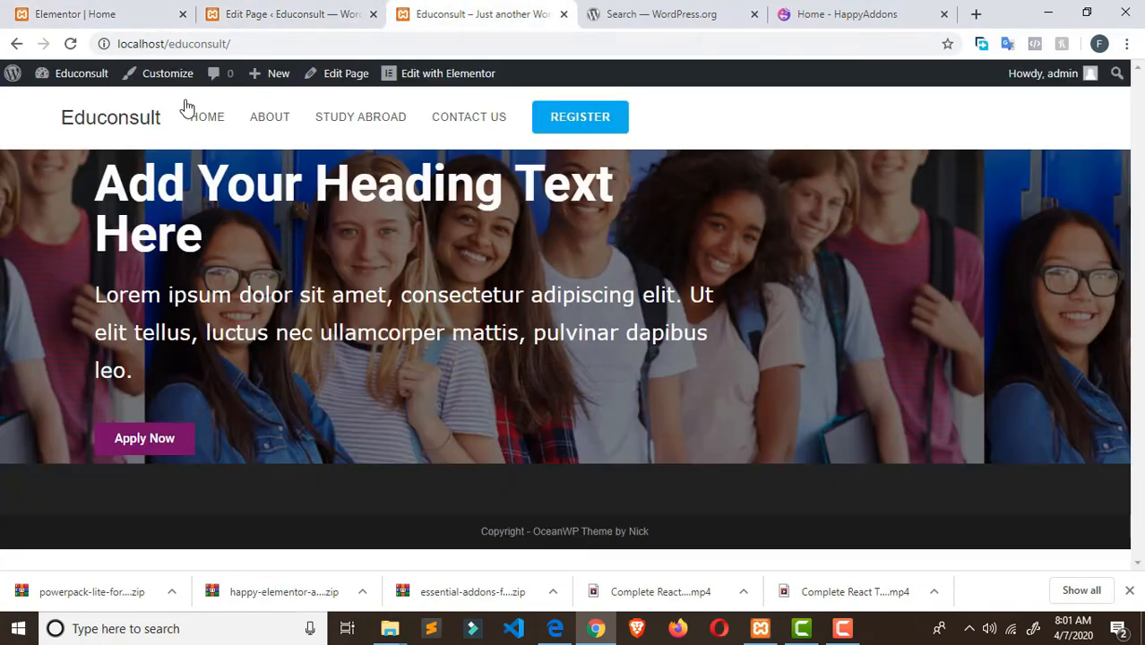
mouse_move(77, 79)
click(62, 105)
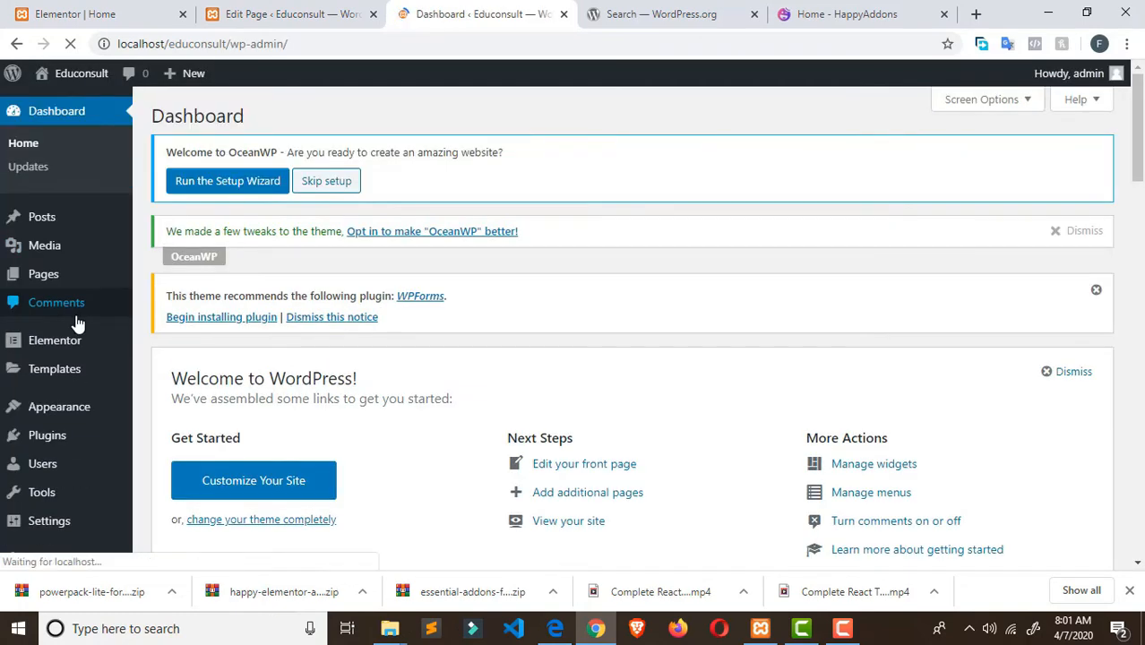
- Open the installed plugins list and go to the page for adding new plugins
scroll(51, 281, down, 2)
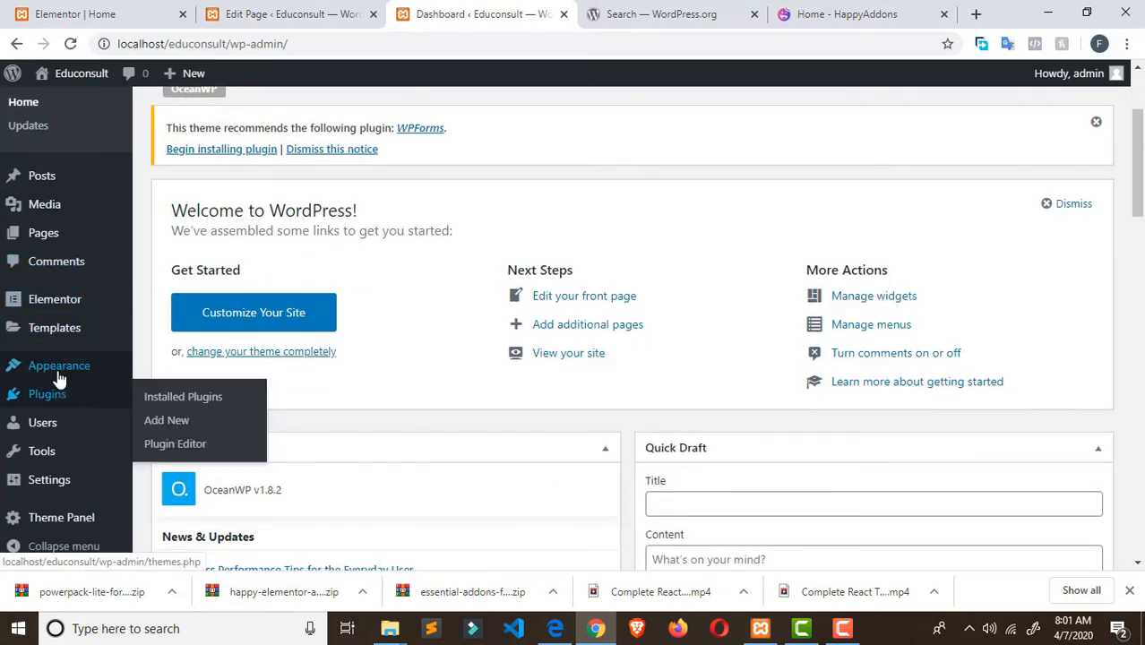
mouse_move(59, 378)
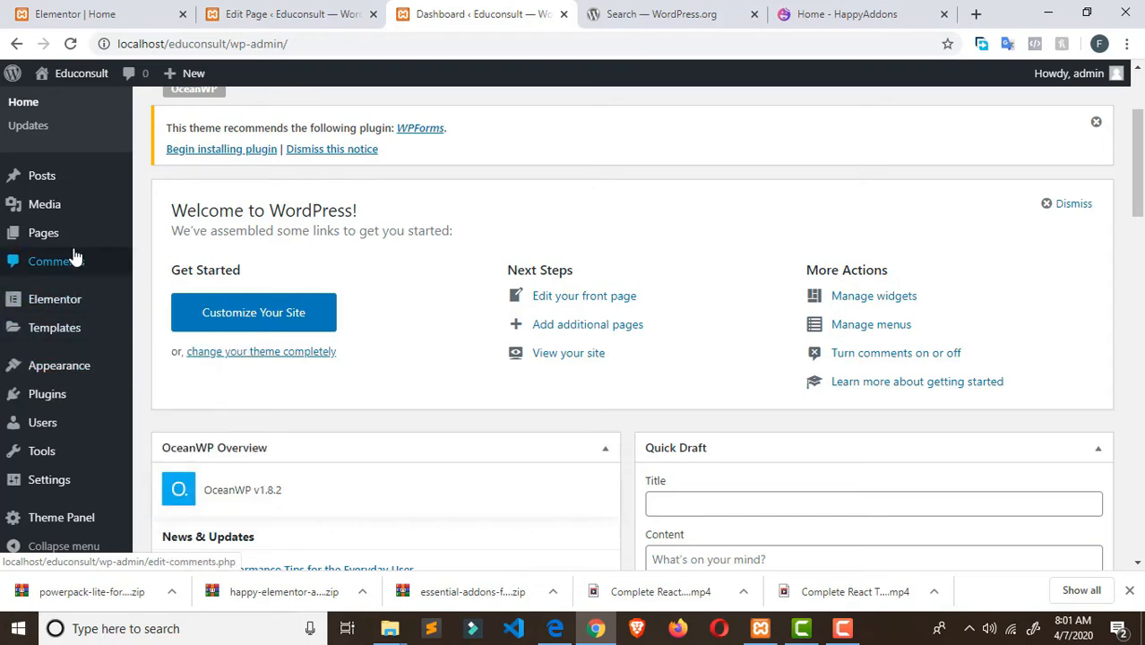
mouse_move(76, 218)
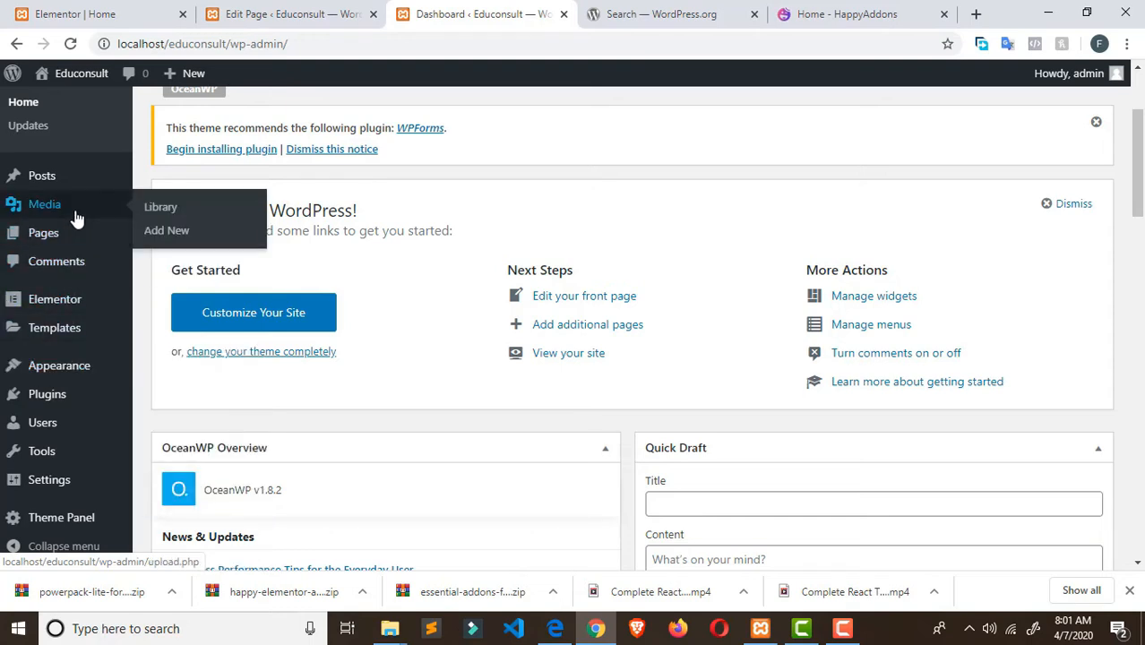
mouse_move(79, 187)
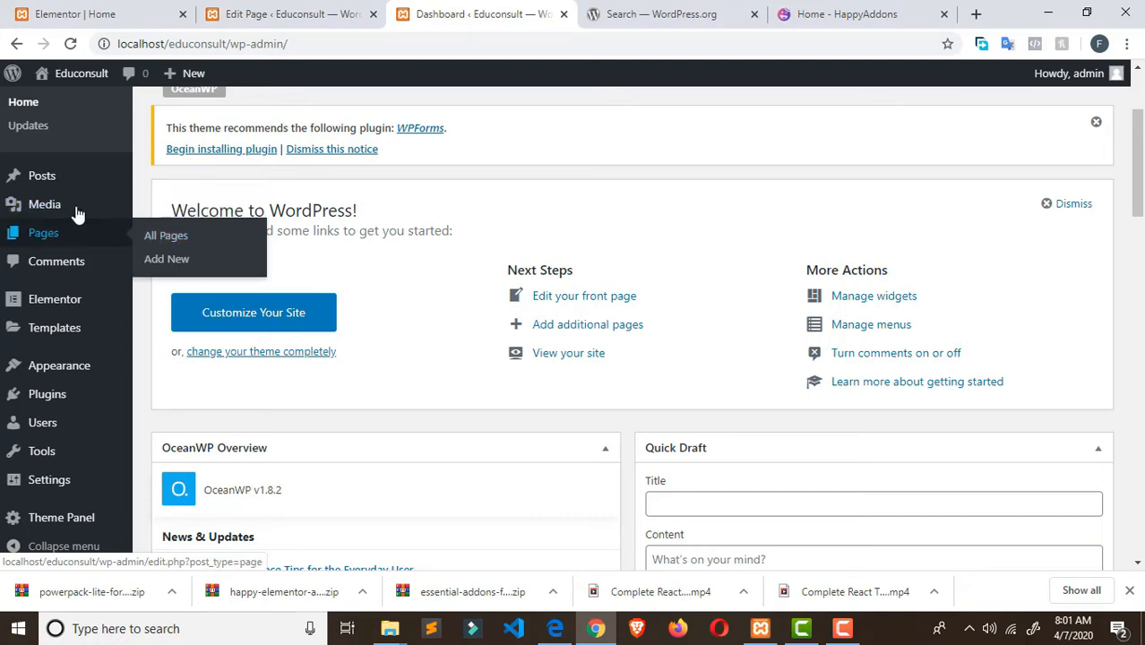
mouse_move(76, 397)
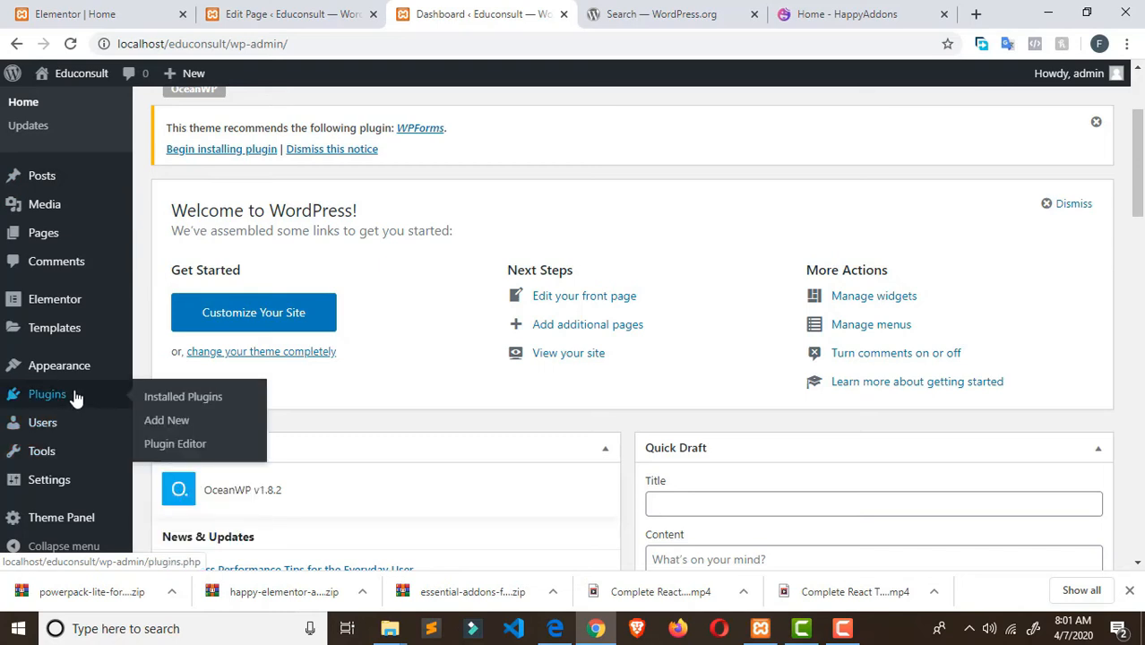
click(166, 397)
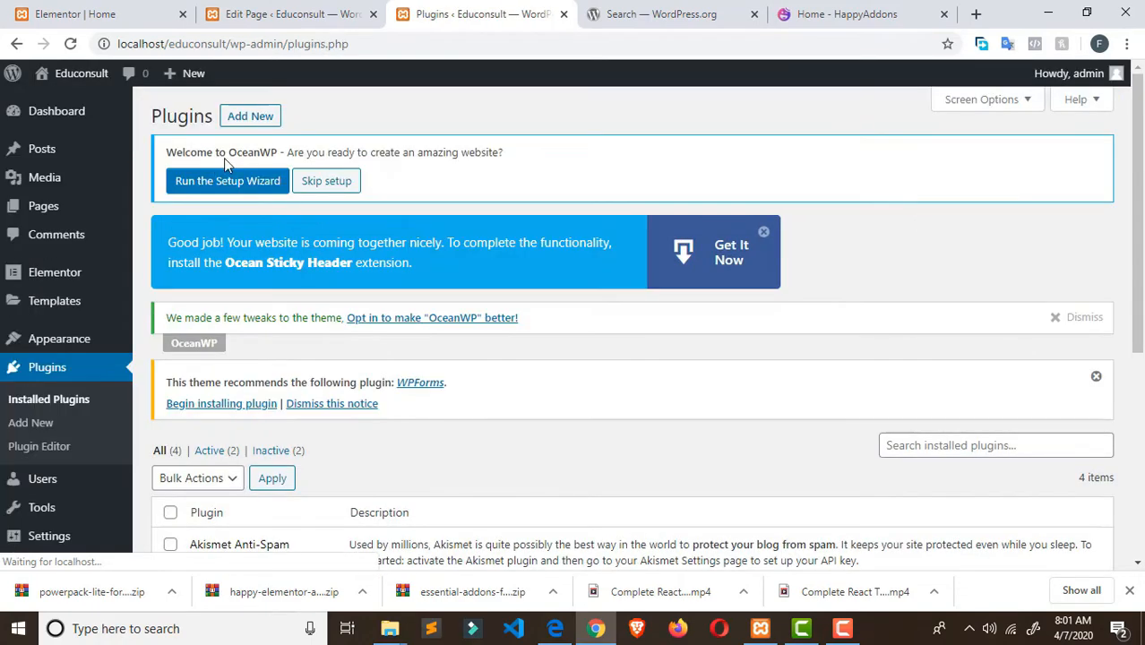
click(267, 117)
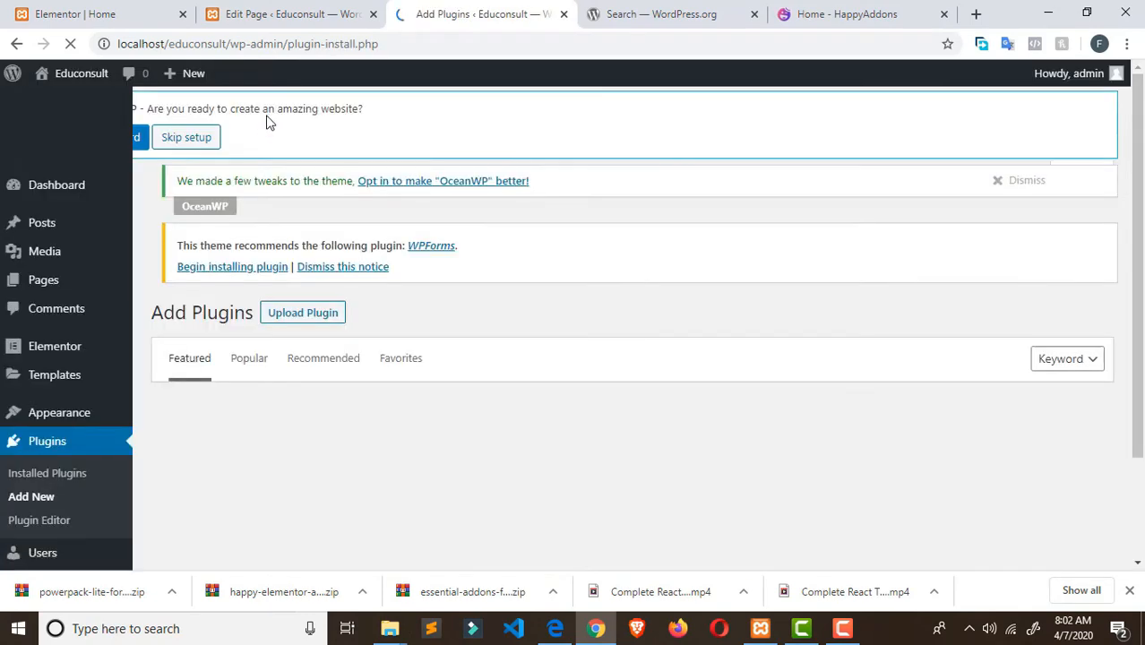
- Look at the Info Box widget on the HappyAddons site and the WordPress.org search results for widget kit
click(787, 16)
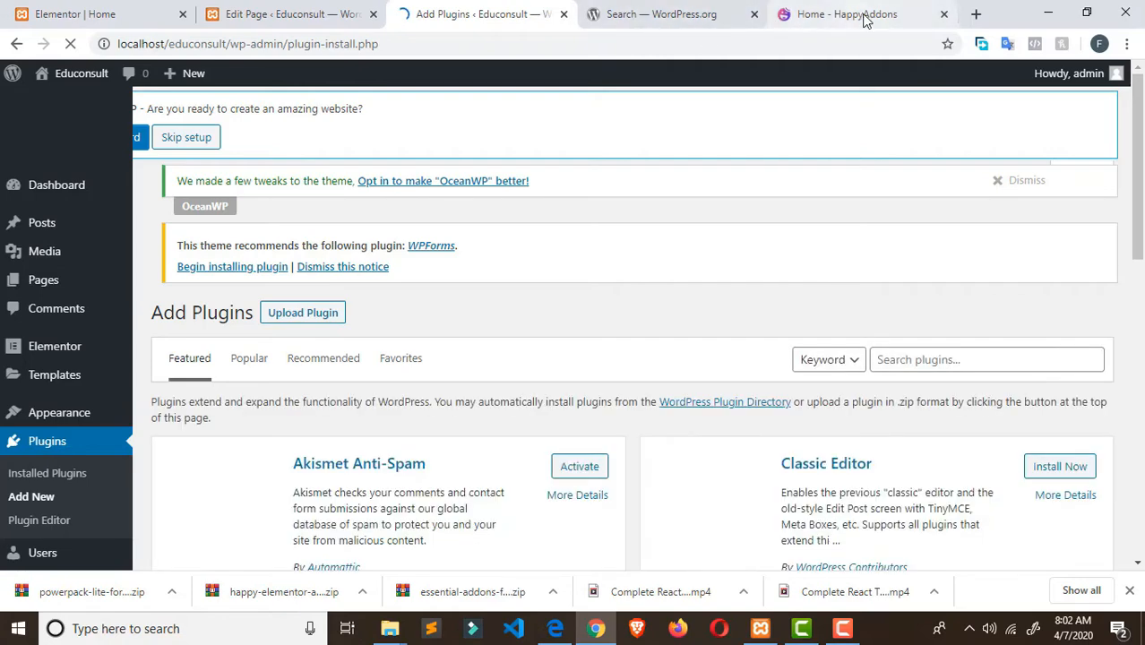
scroll(666, 217, down, 3)
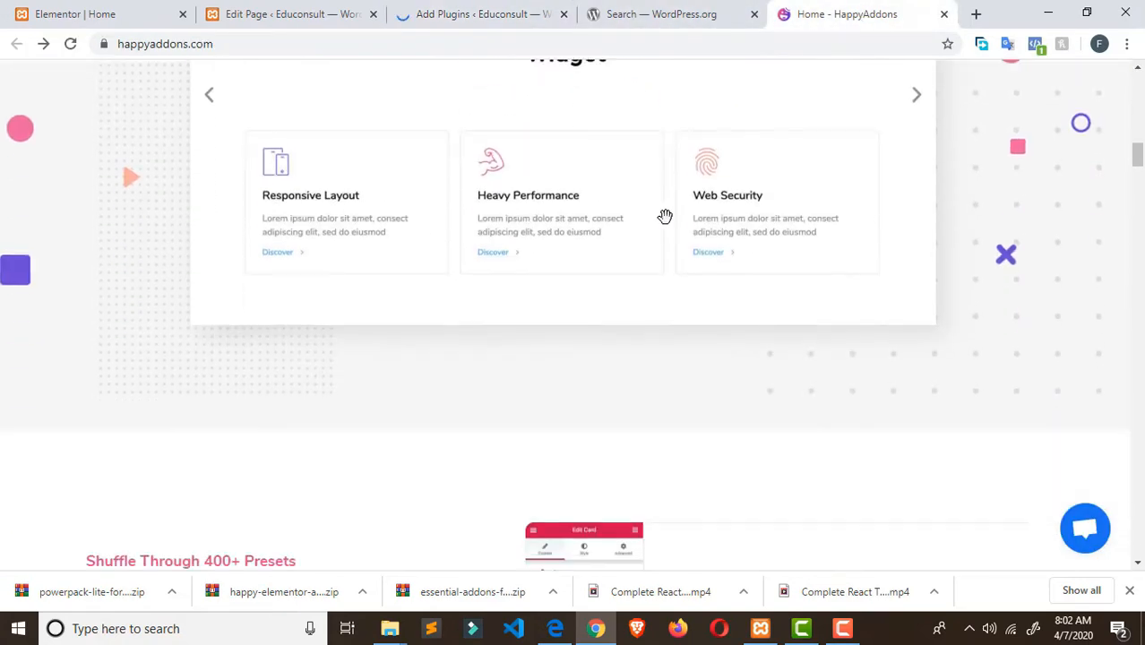
scroll(666, 217, up, 2)
scroll(665, 217, up, 1)
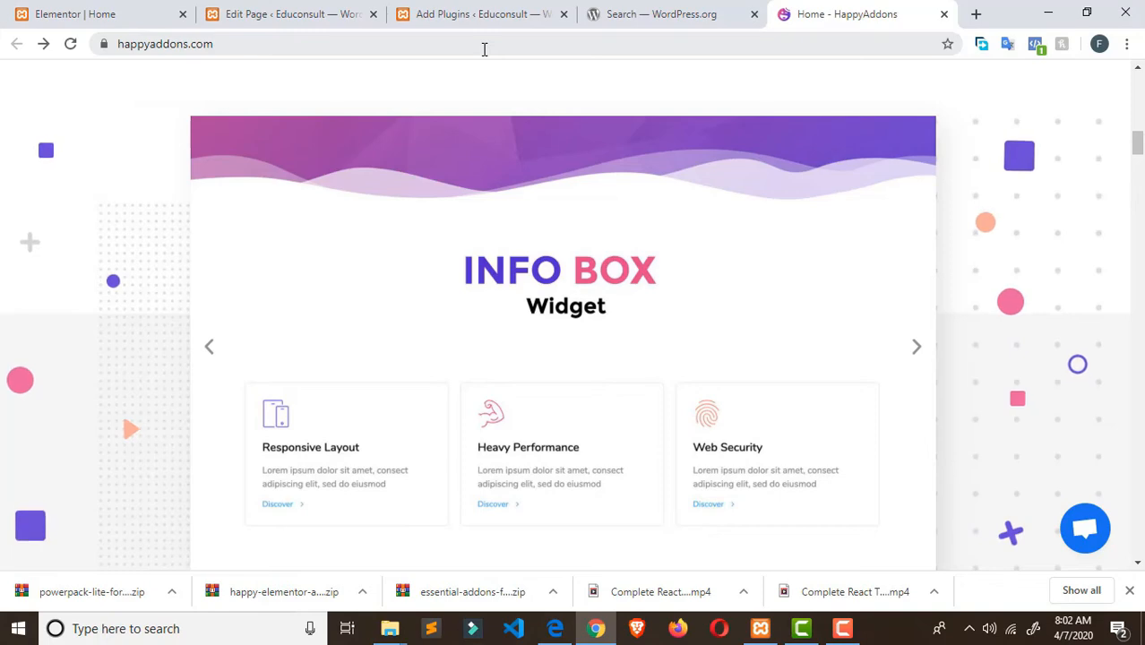
click(690, 20)
scroll(602, 179, up, 3)
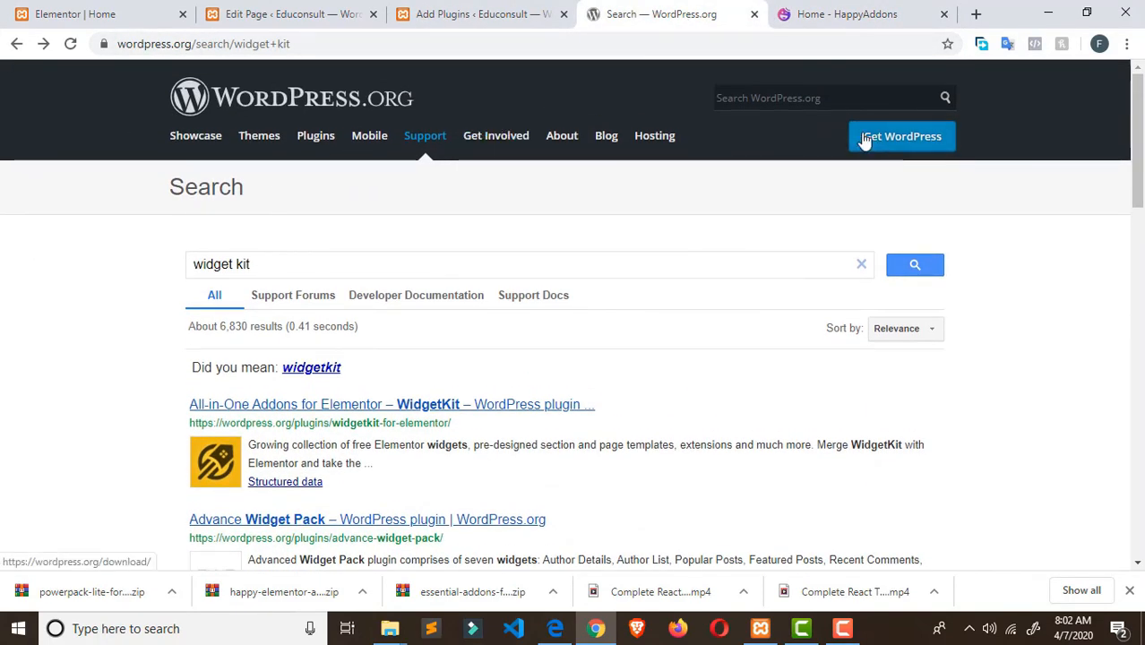
- Search WordPress.org for "elementor adons"
click(762, 100)
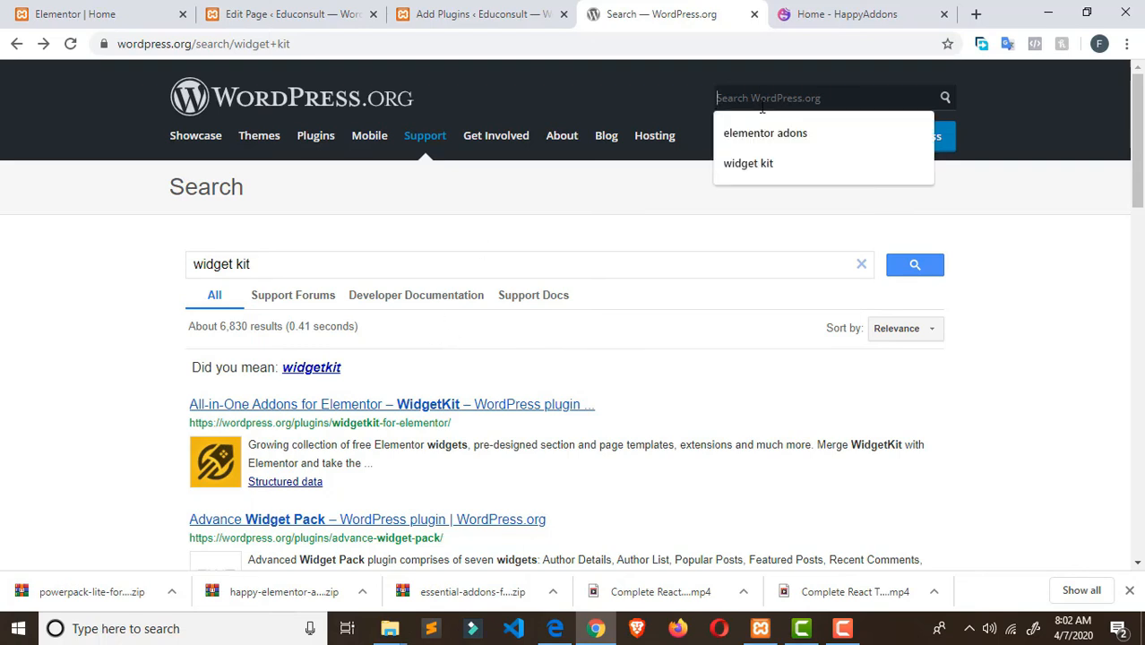
click(749, 133)
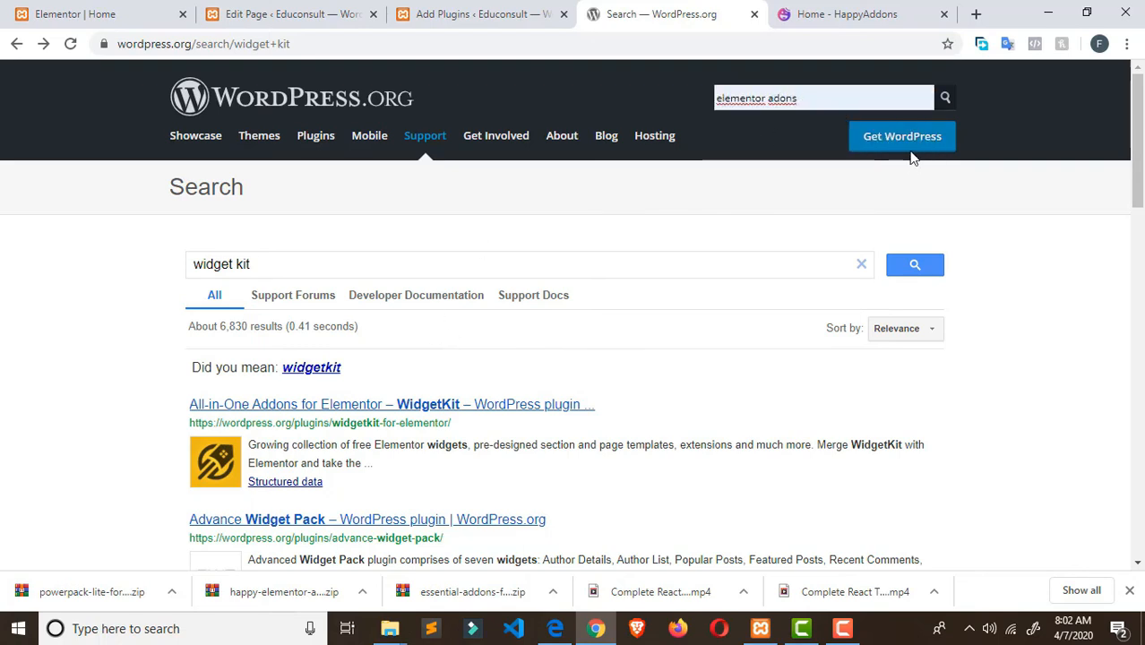
click(944, 100)
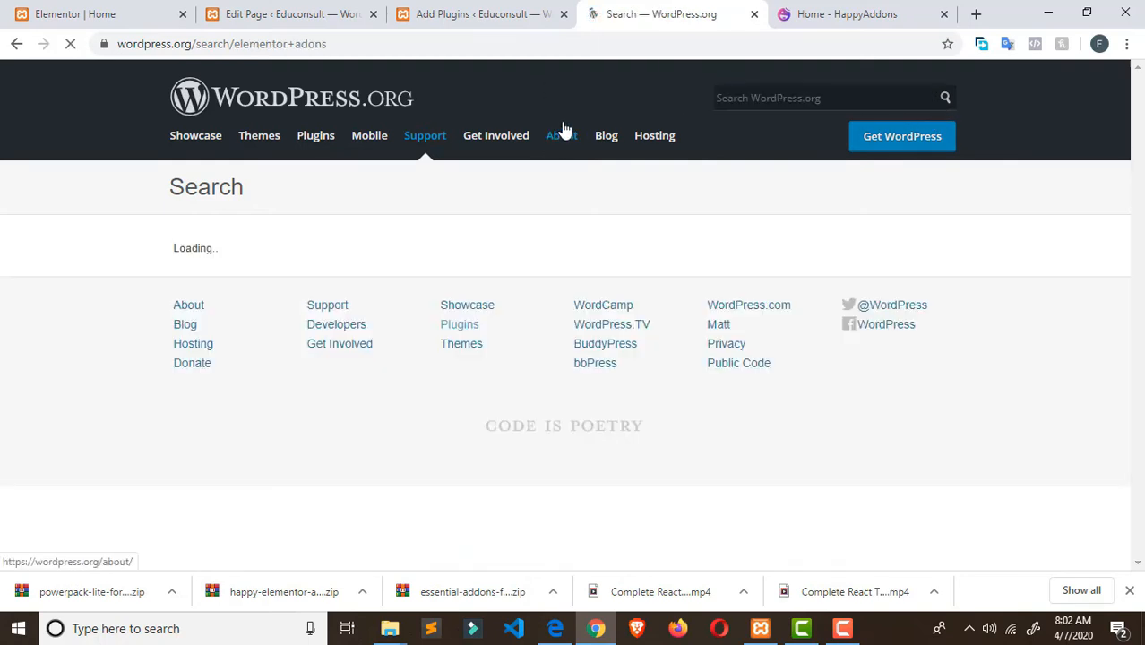
- Return to the Educonsult page for adding plugins and search the plugin directory for "happyadon"
click(498, 18)
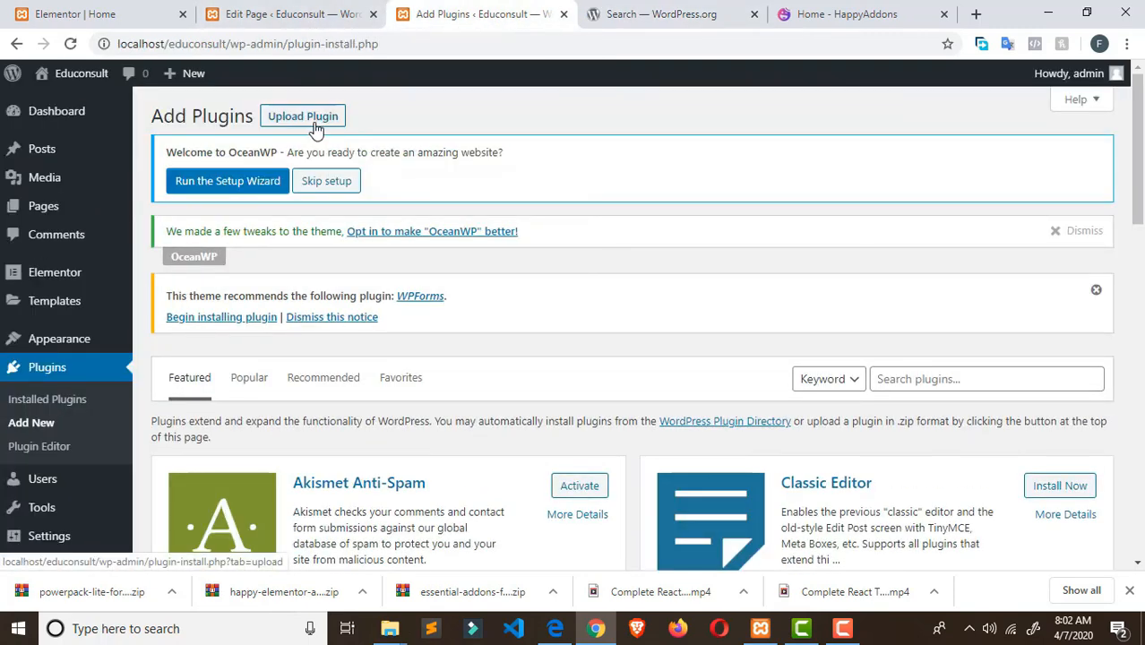
click(907, 384)
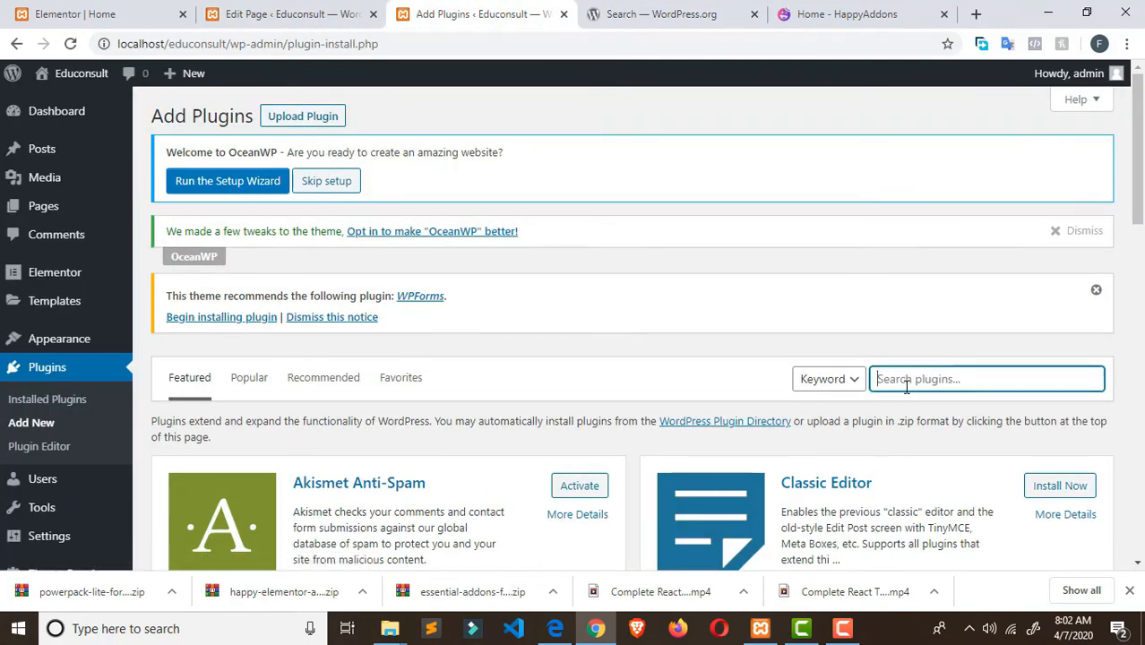
click(328, 122)
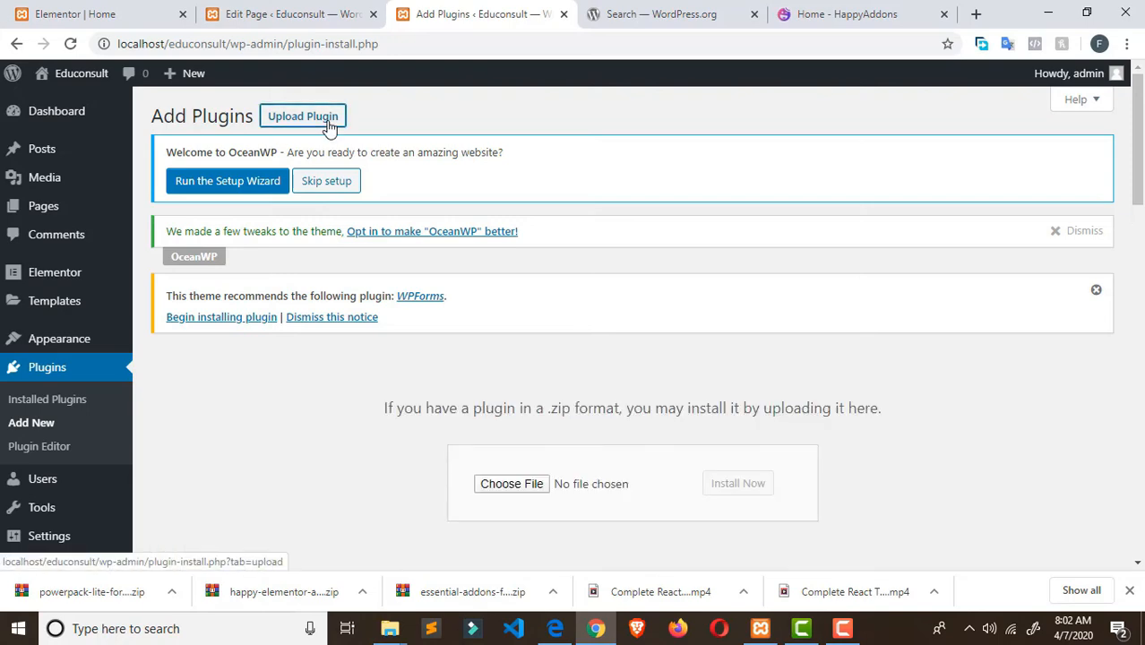
click(306, 123)
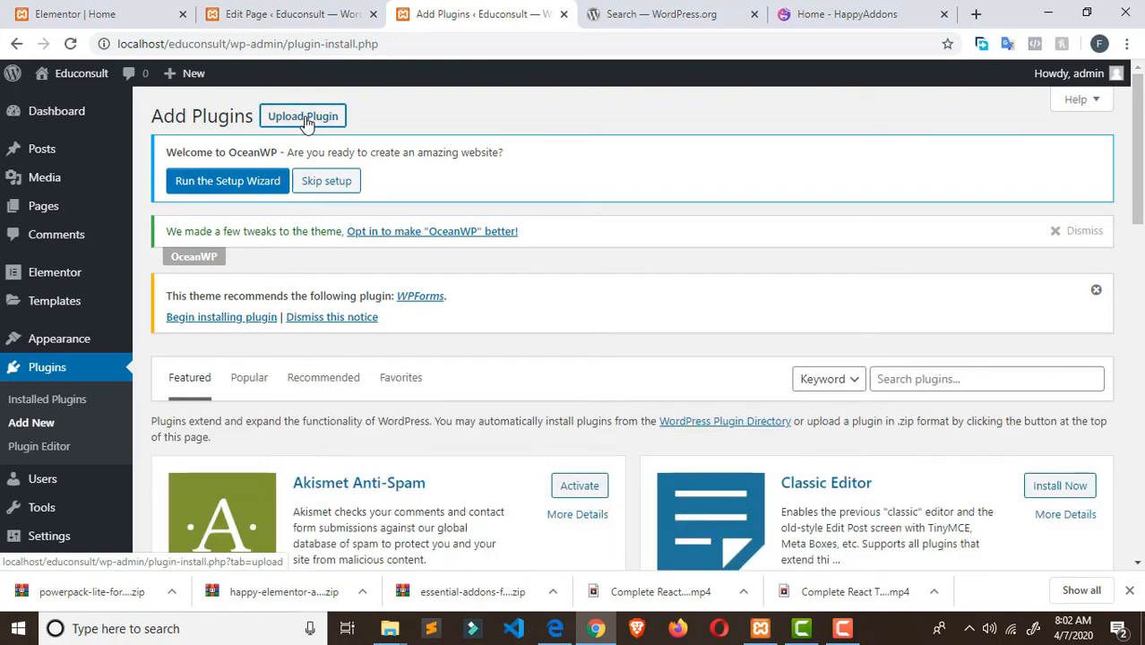
click(919, 388)
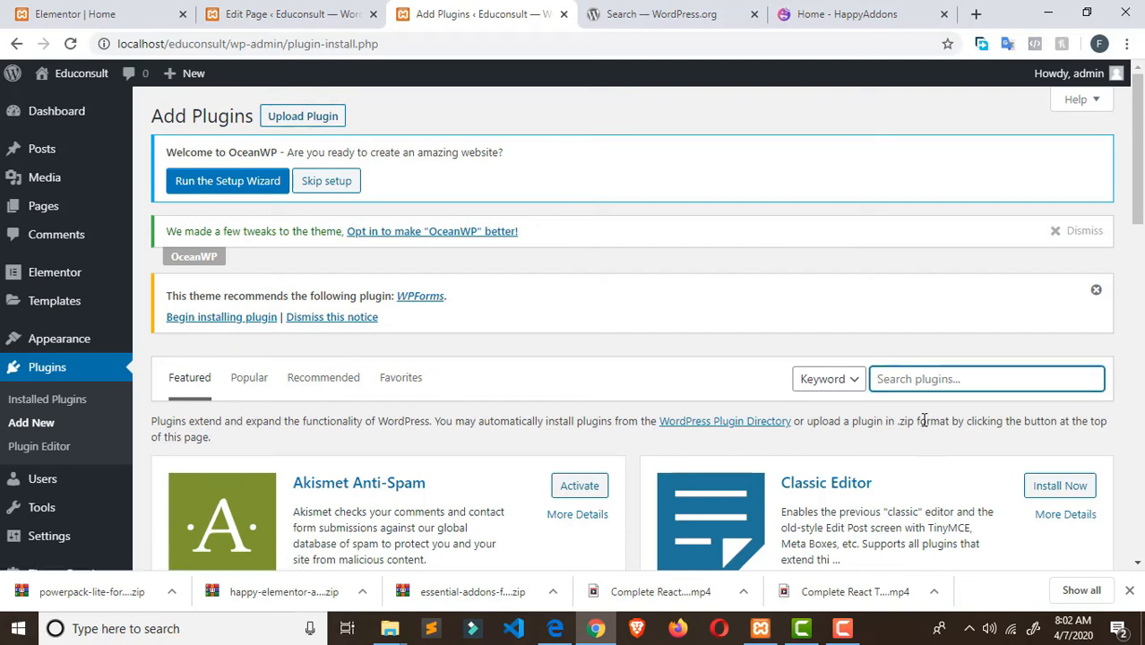
text(happyadon)
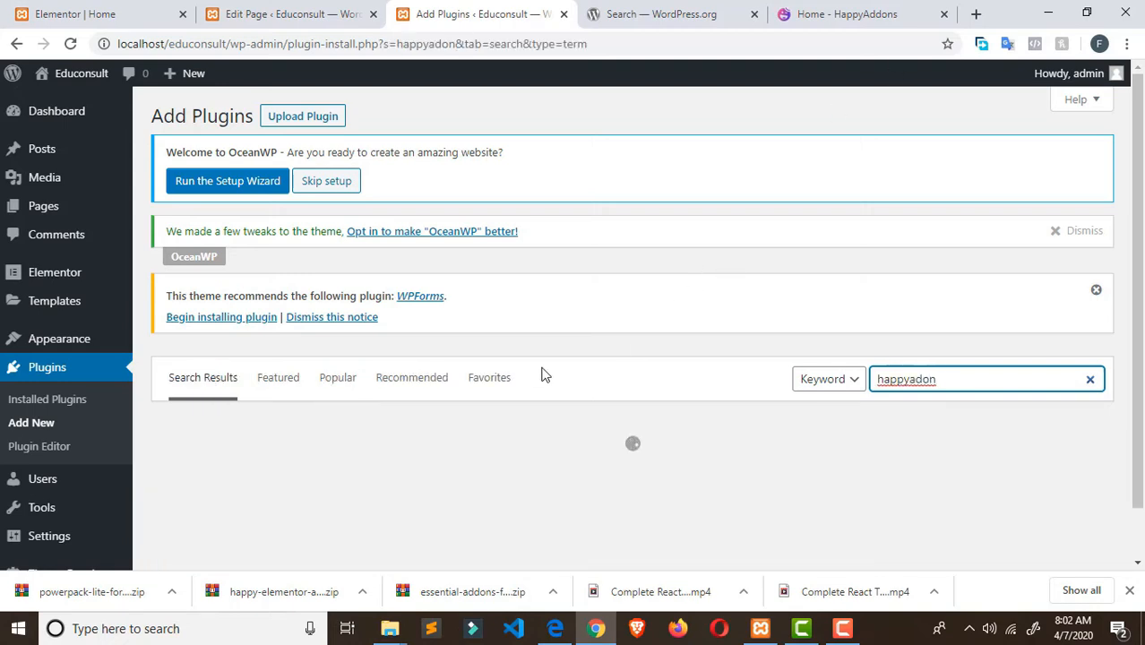
- Upload the happy-elementor-addons zip from the adon folder inside the desktop's web kit folder and install it as a plugin
click(285, 117)
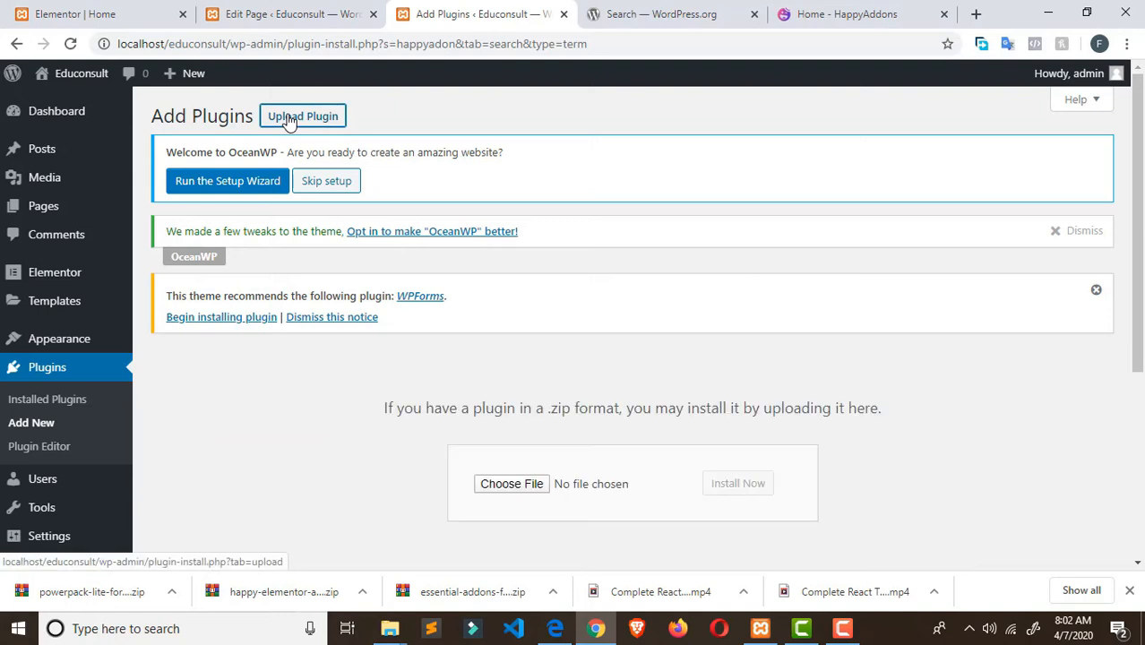
click(502, 484)
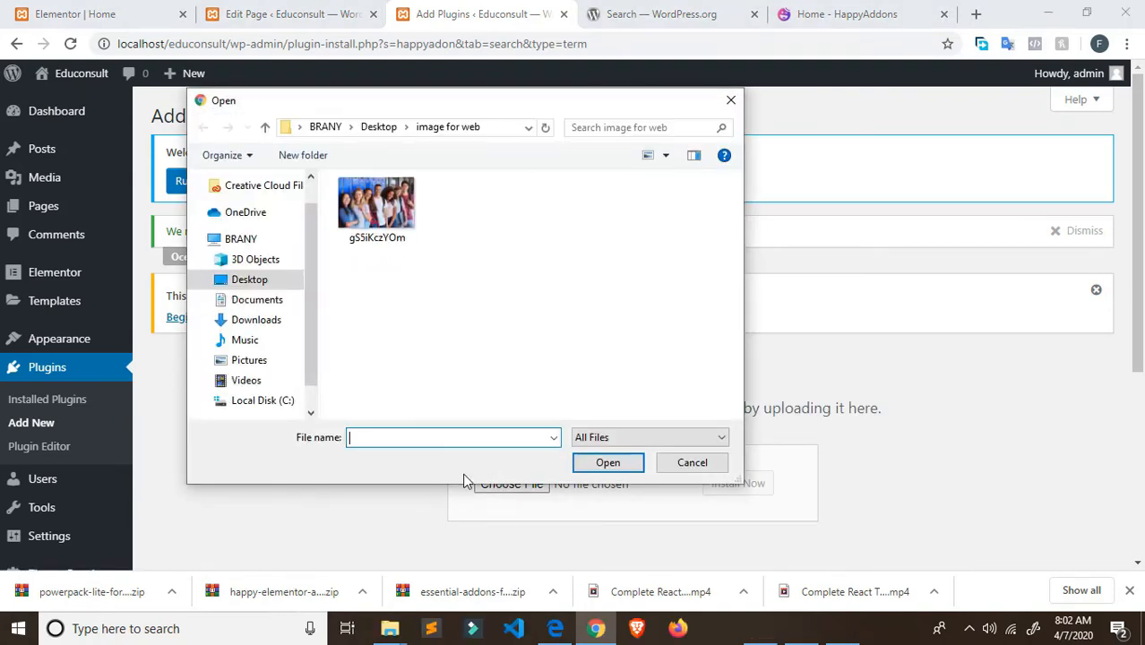
click(269, 281)
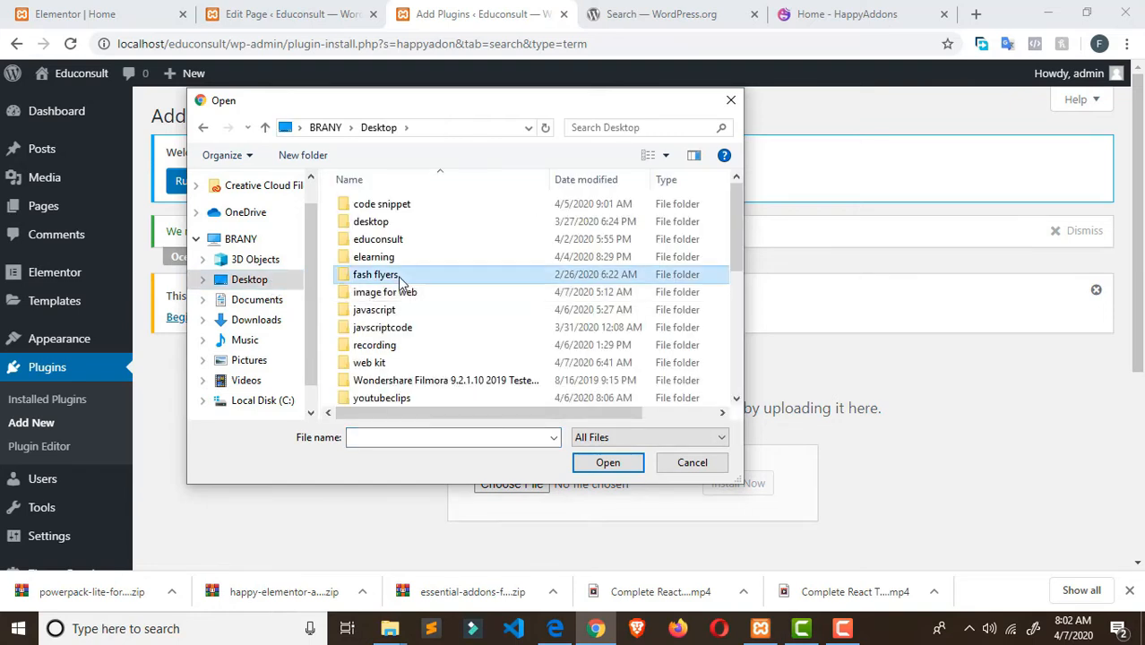
double_click(395, 362)
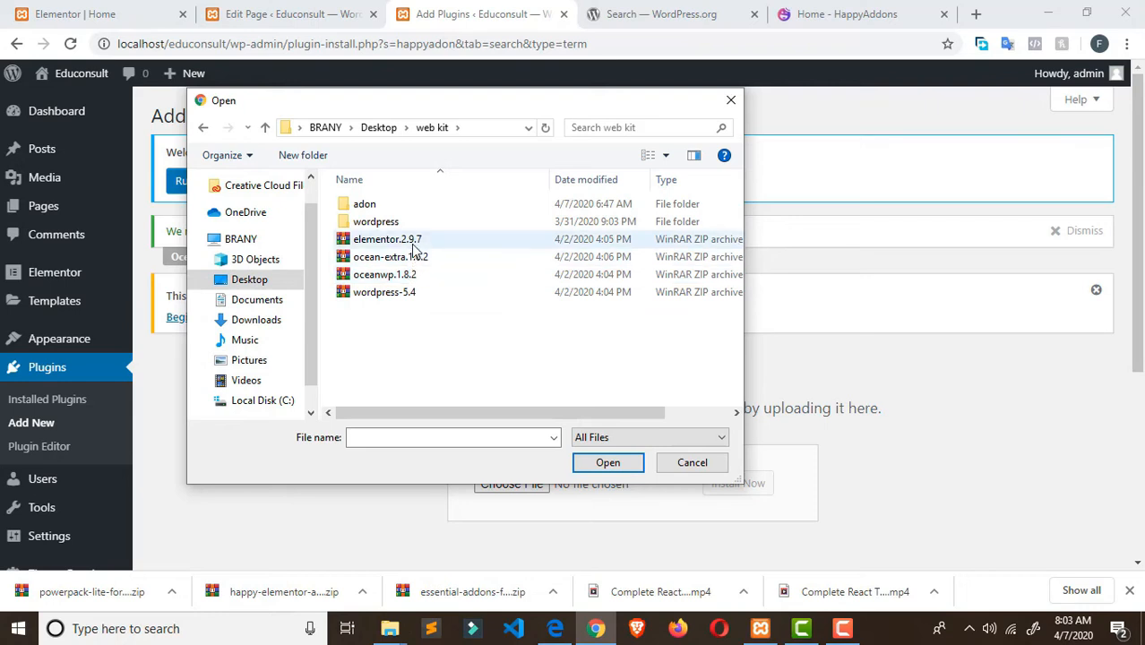
double_click(410, 206)
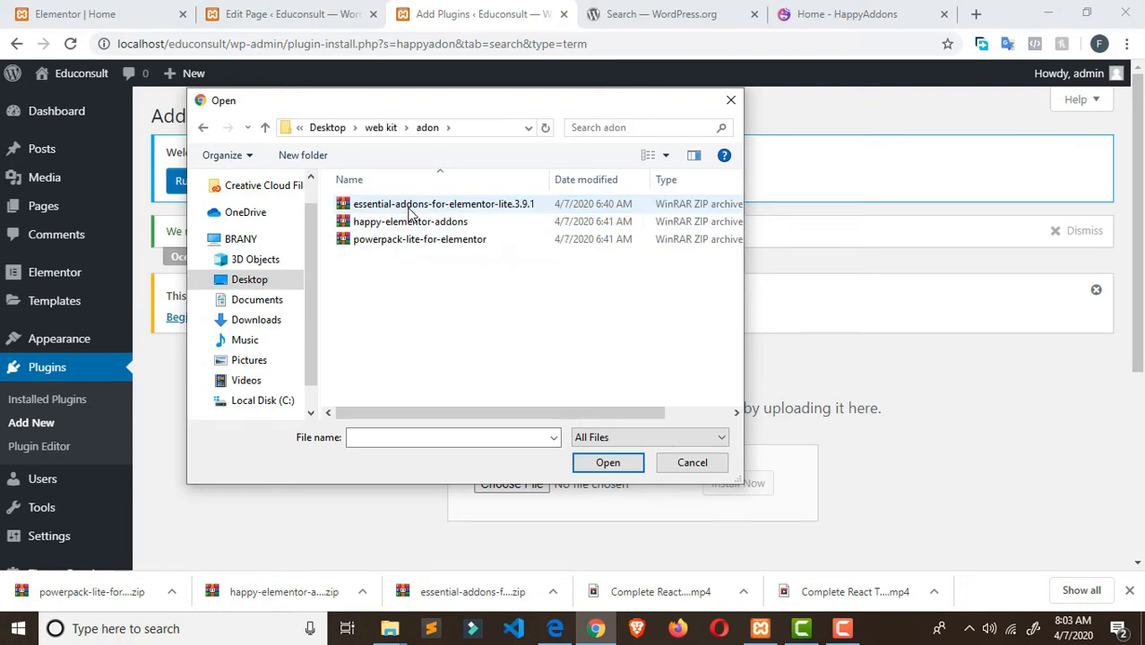
click(415, 206)
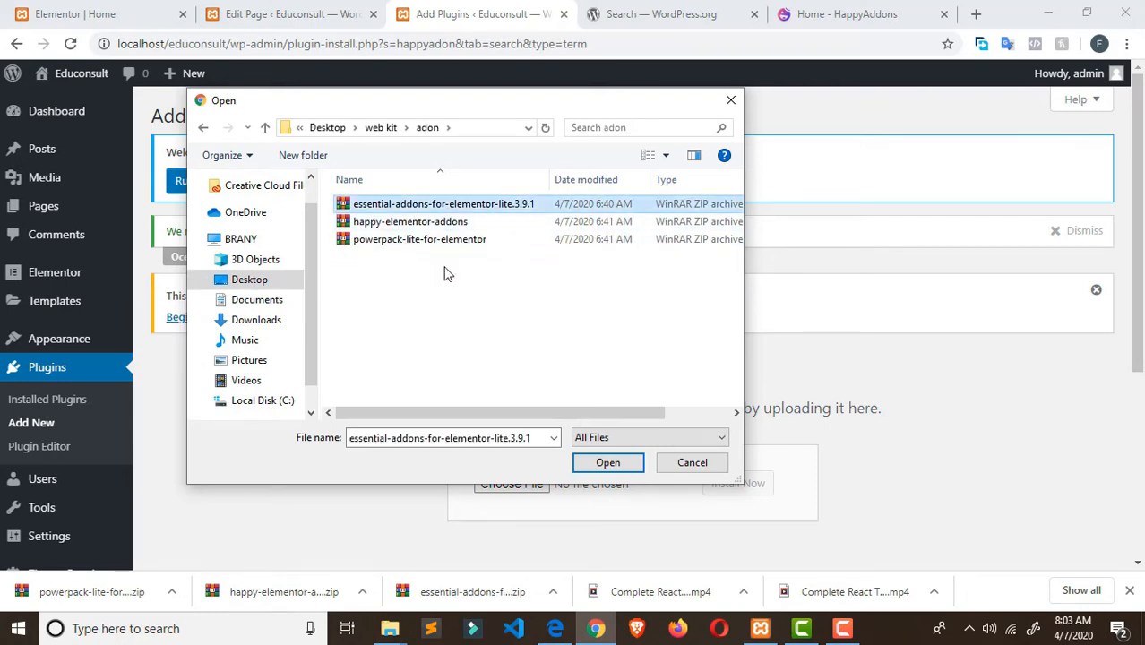
click(410, 222)
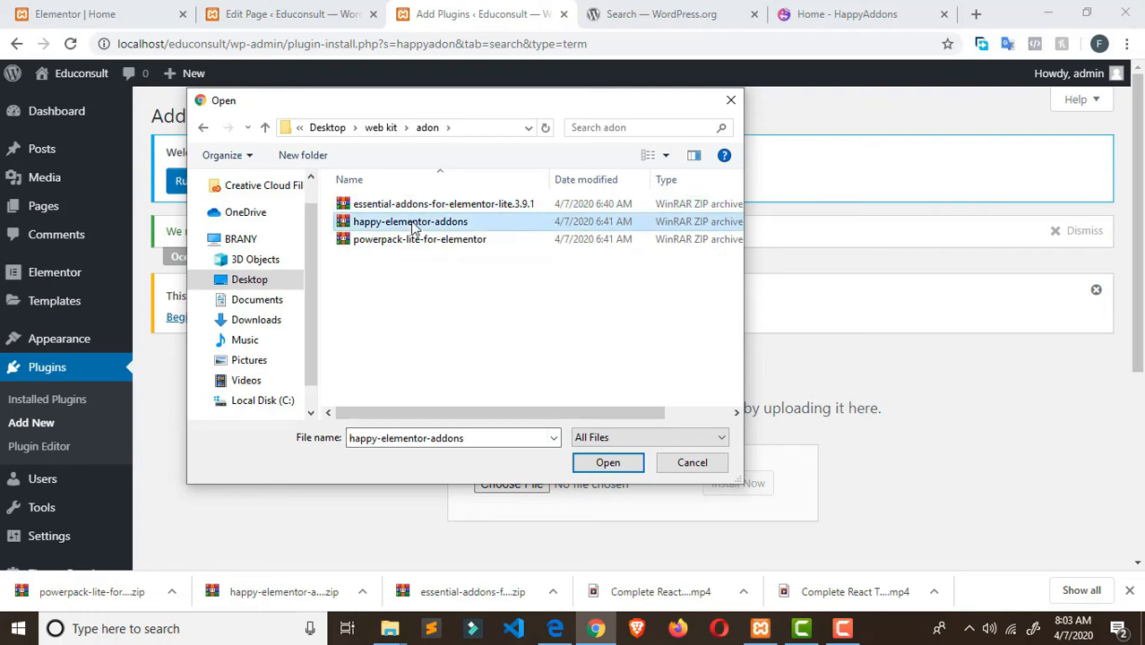
click(608, 462)
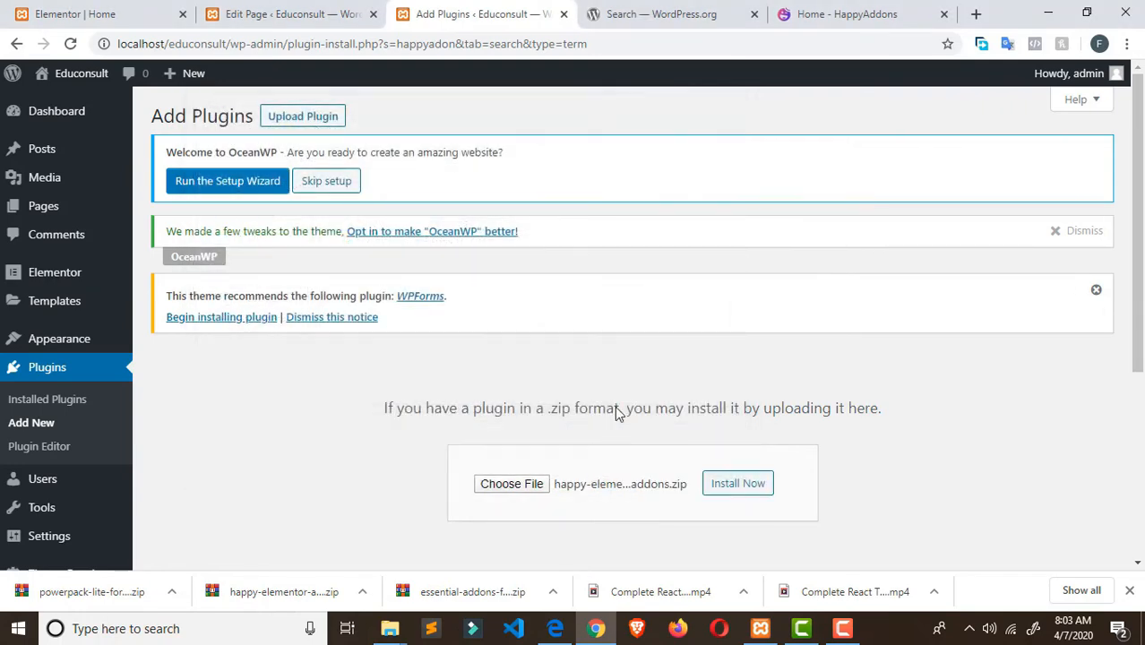
click(745, 494)
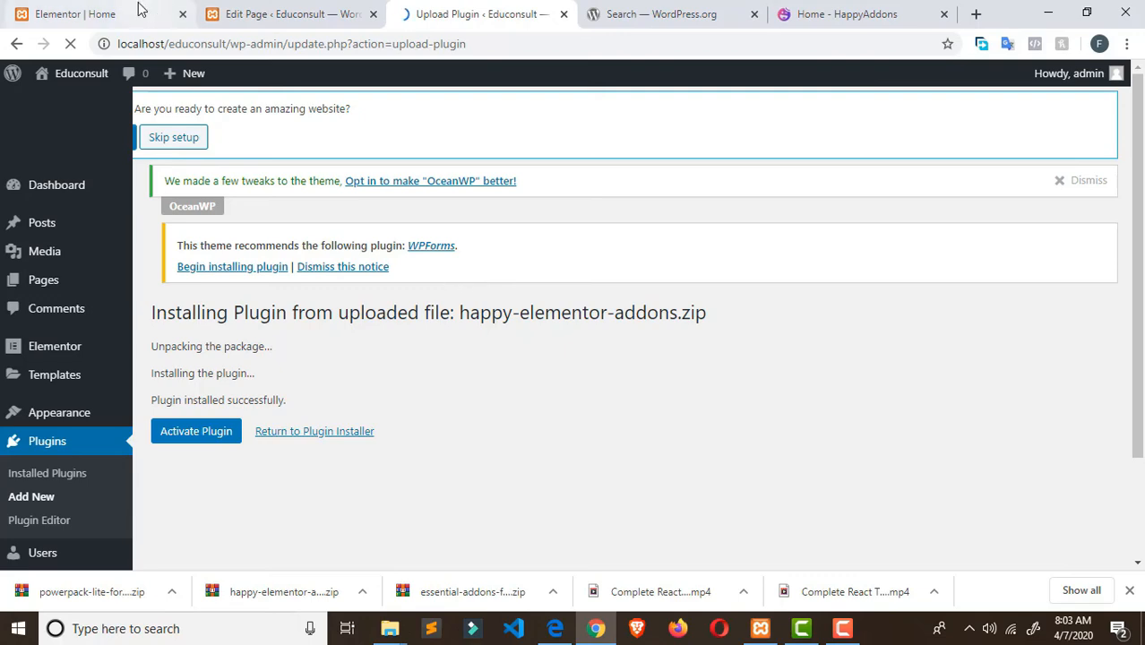
- Look through the available widgets in the home page's Elementor editor
click(80, 13)
click(6, 316)
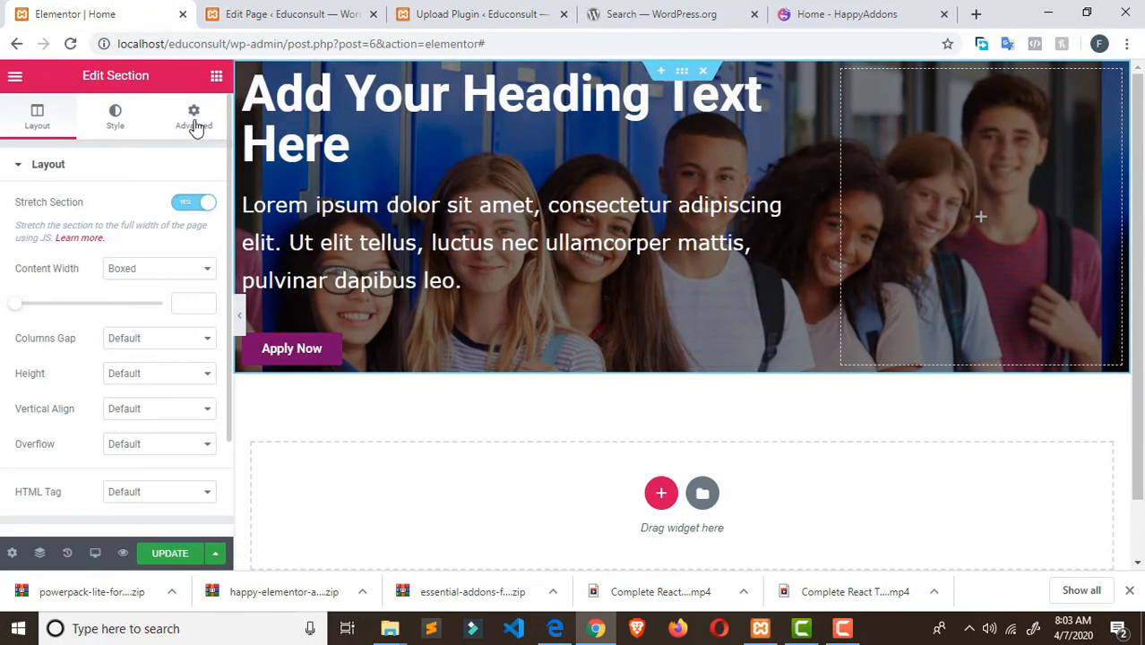
click(216, 77)
scroll(143, 259, down, 3)
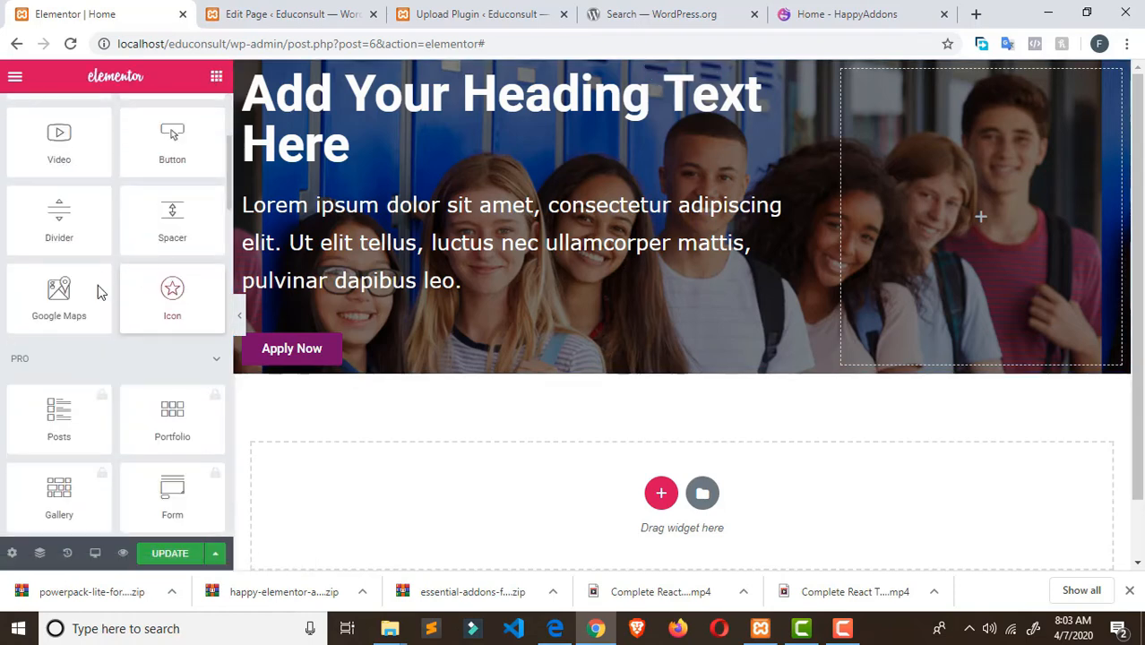
scroll(141, 222, up, 3)
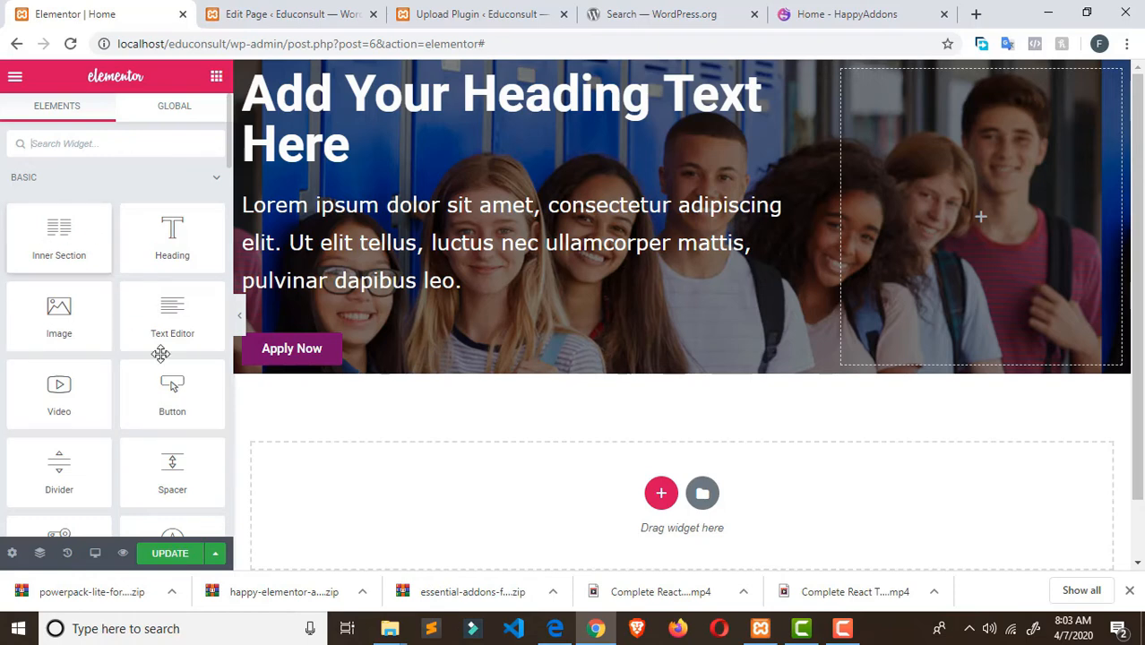
- Return to the WordPress plugin installer, upload the essential-addons-for-elementor-lite.3.9.1 zip from the adon folder and install it
click(461, 13)
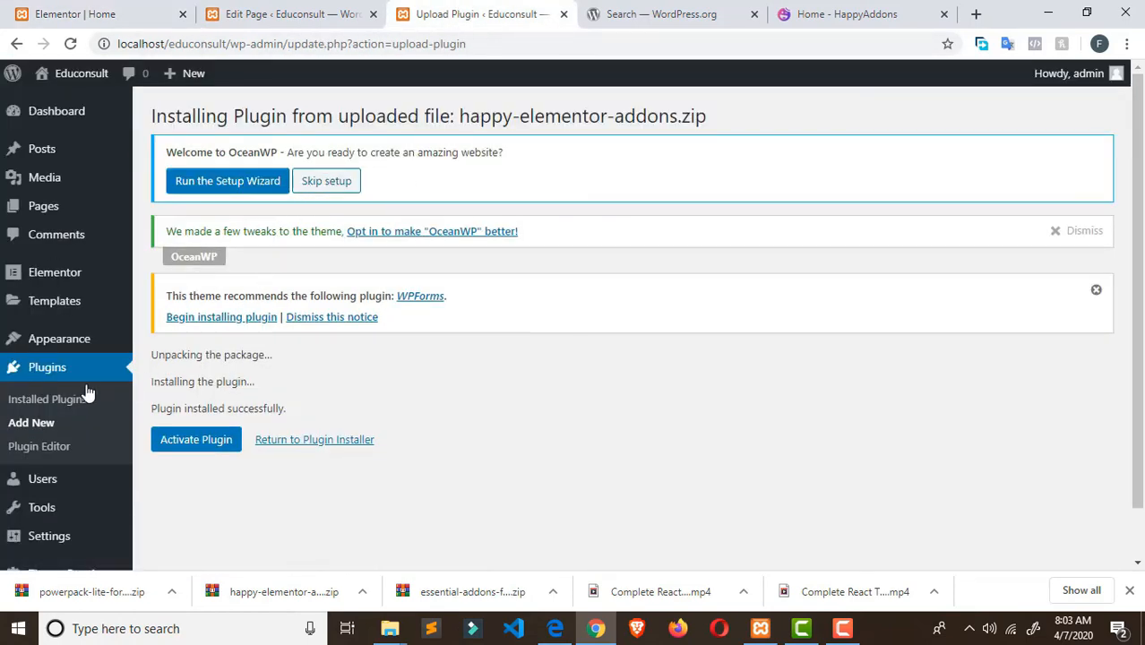
click(54, 398)
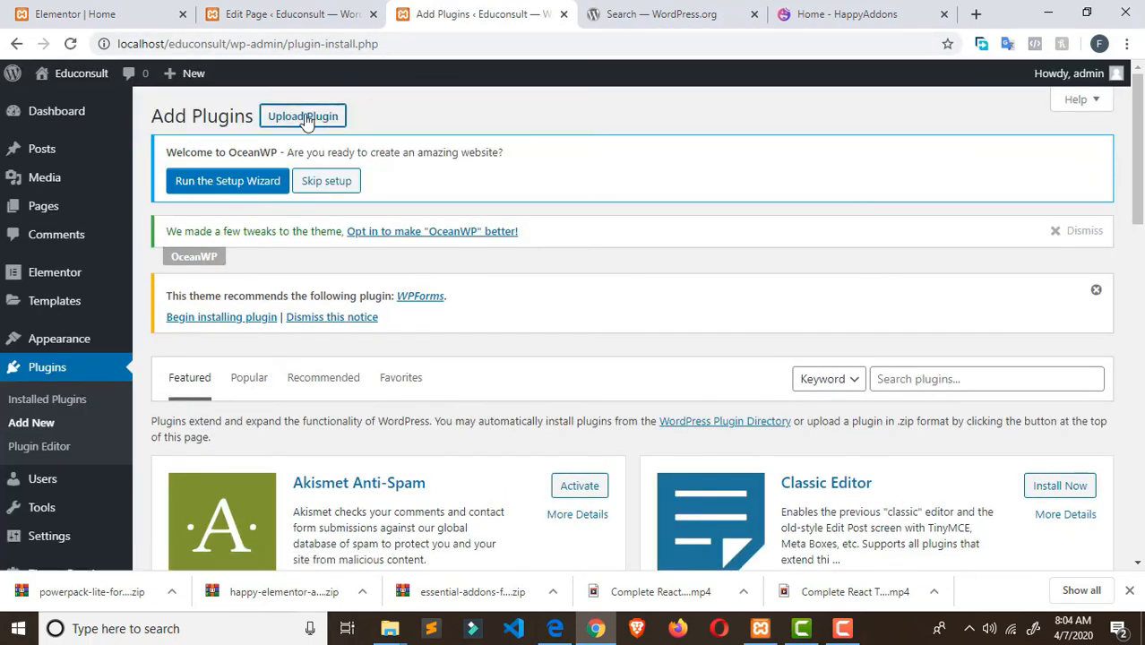
click(305, 118)
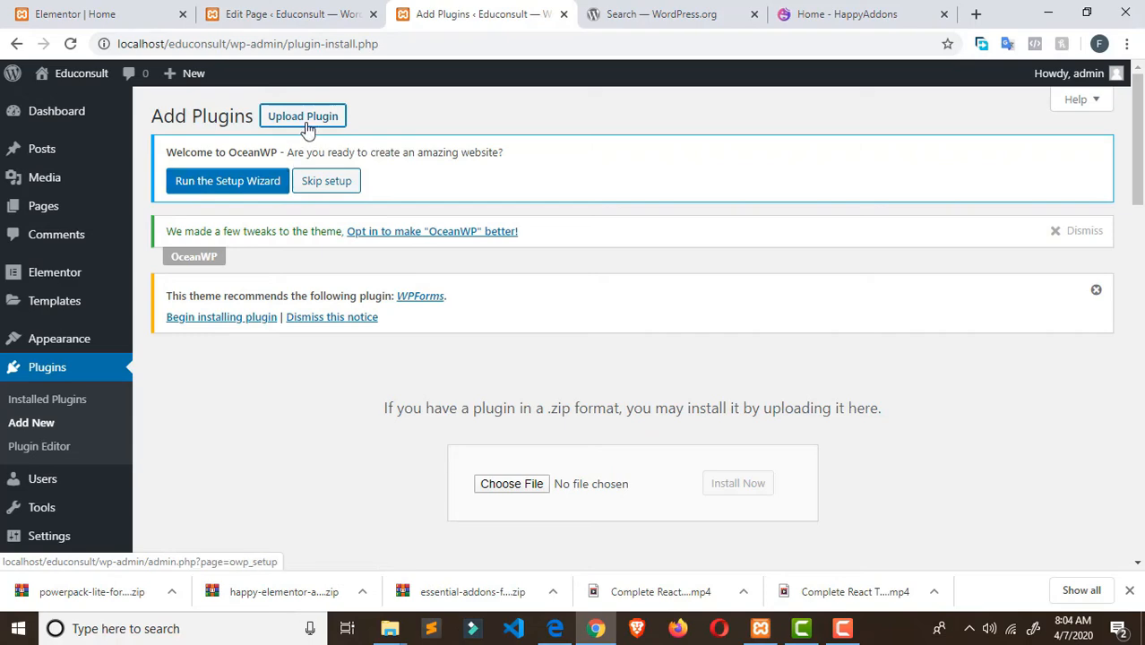
click(517, 484)
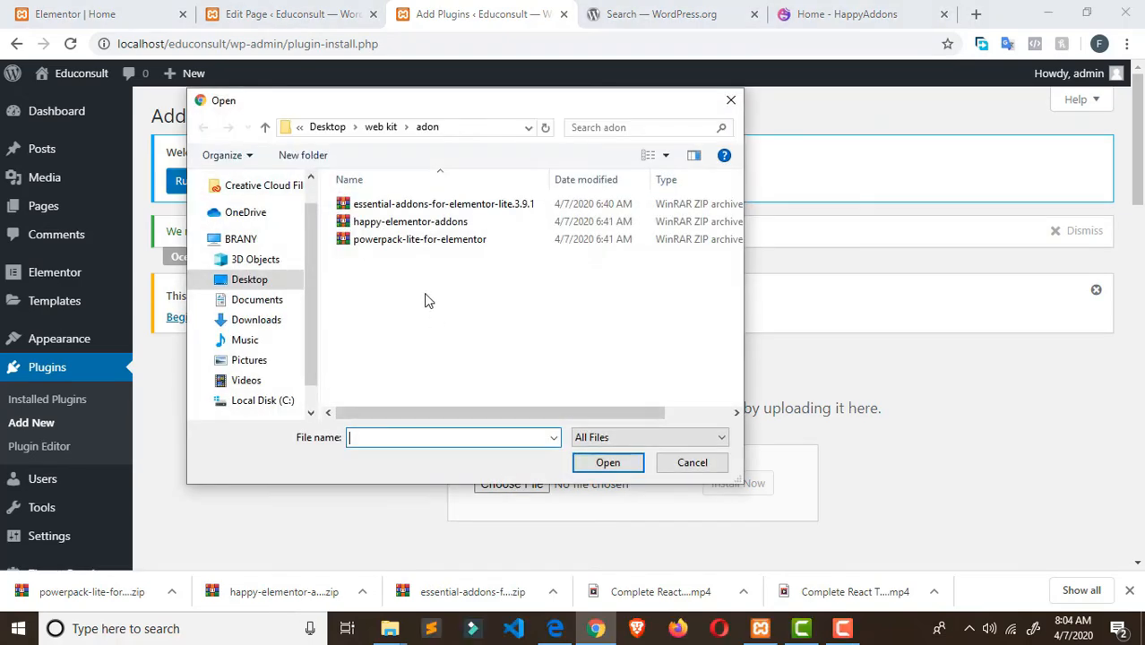
click(432, 203)
click(606, 462)
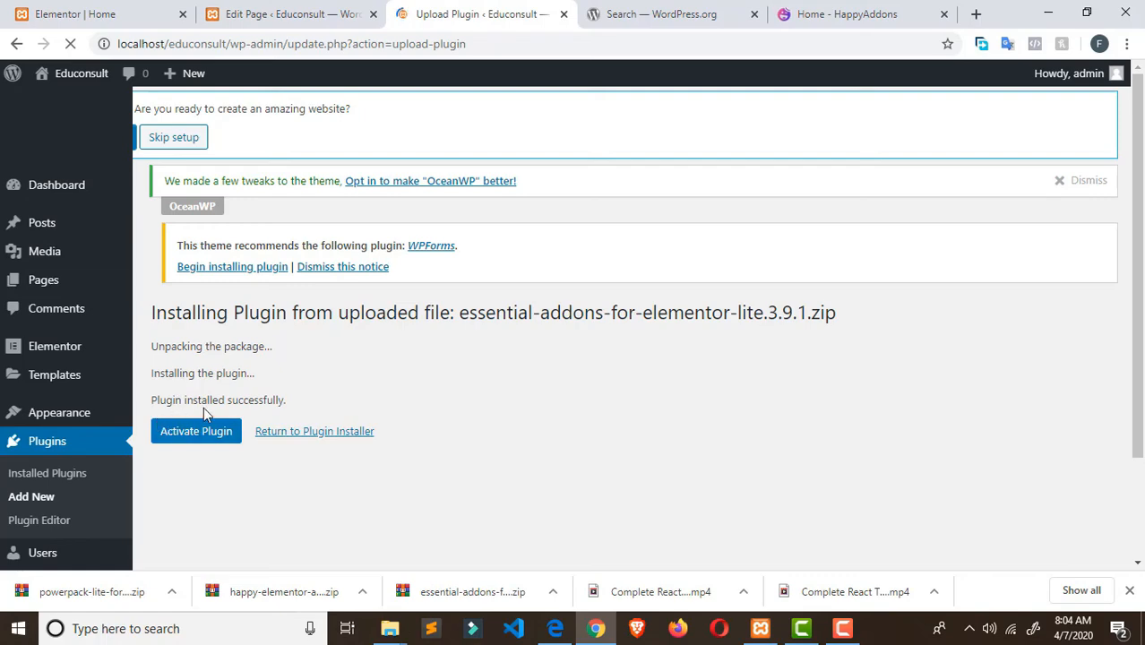
- Reload the home page's Elementor editor and check its widget list for the new addon widgets
click(108, 15)
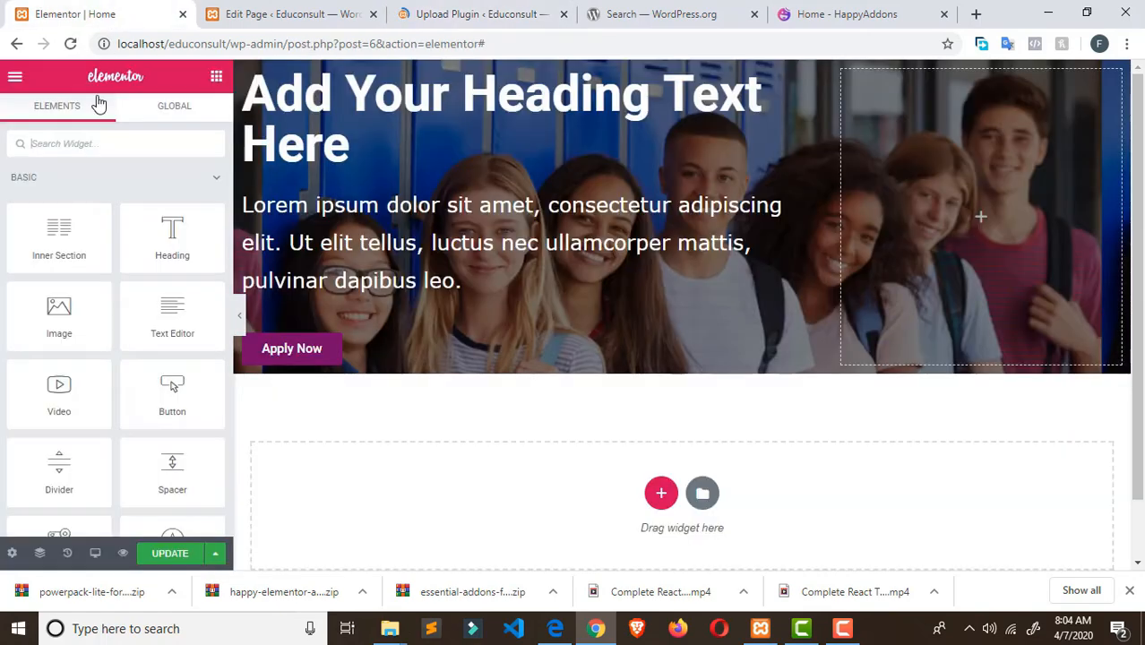
click(69, 44)
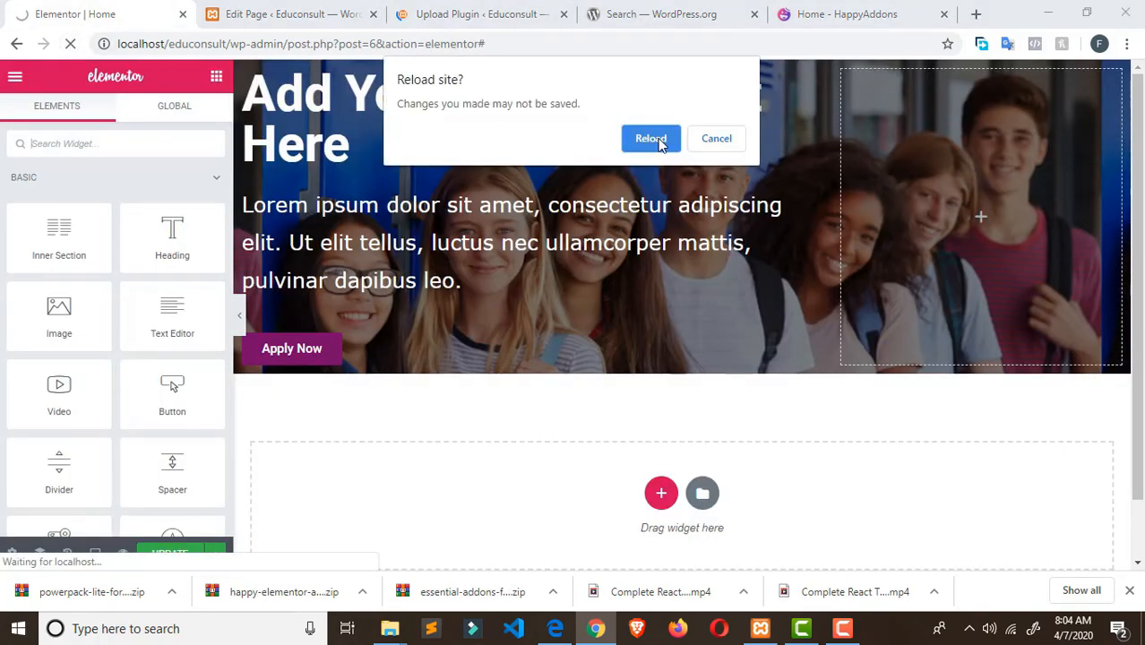
click(650, 138)
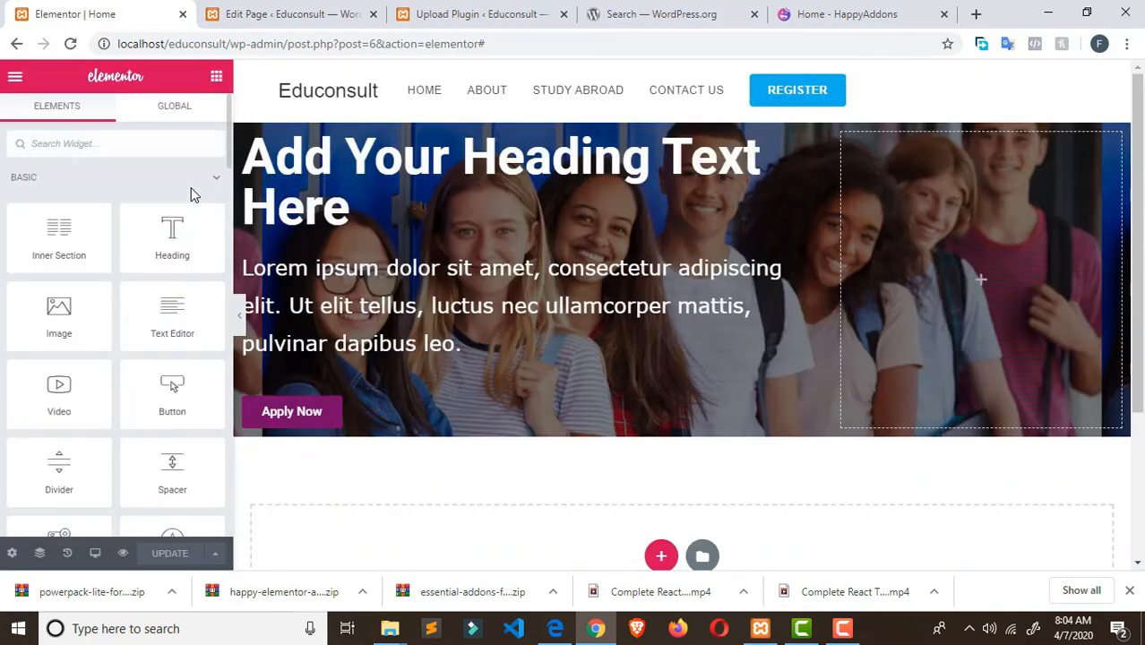
scroll(189, 206, down, 4)
scroll(189, 192, up, 2)
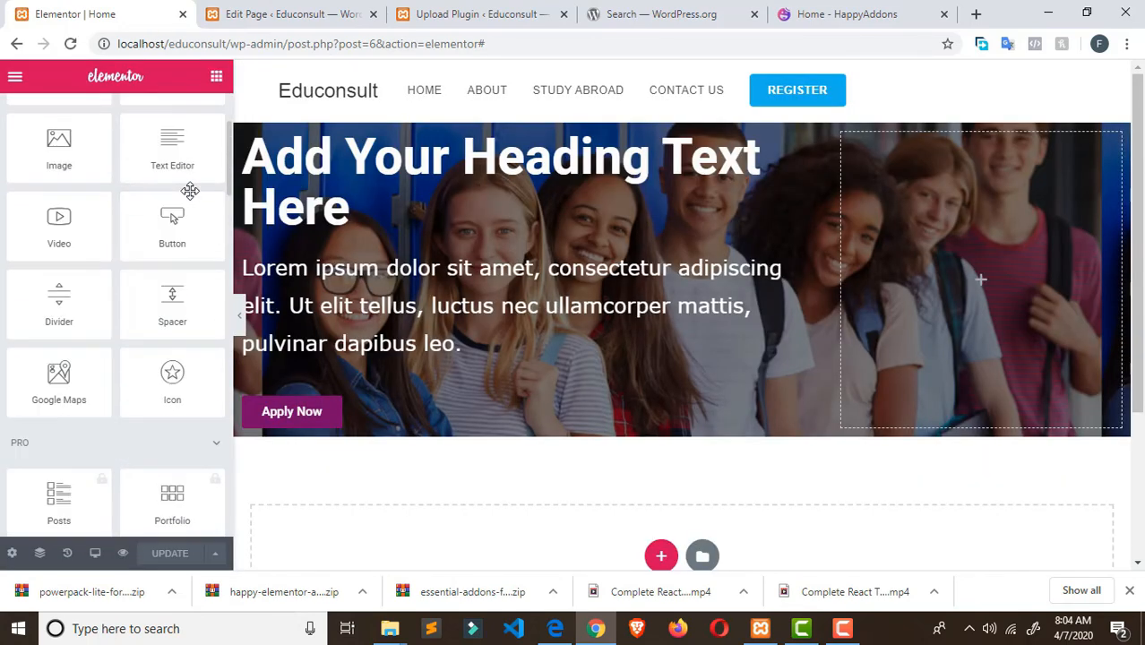
- Open the installed plugins list in the WordPress dashboard and activate Happy Elementor Addons
click(331, 24)
click(429, 27)
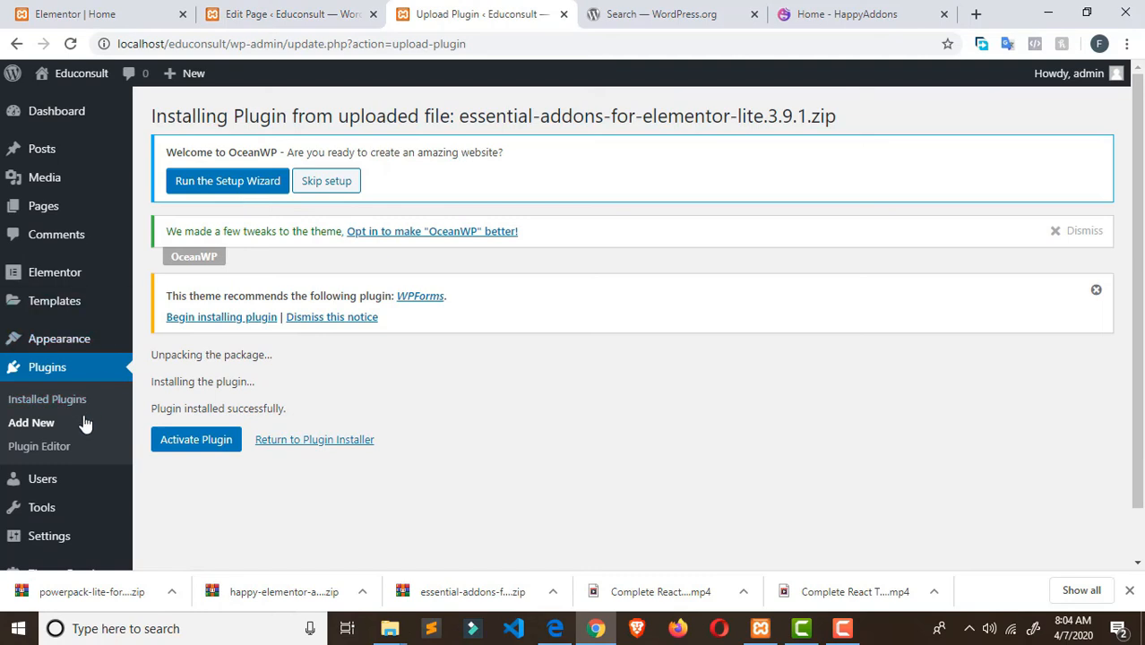
click(20, 401)
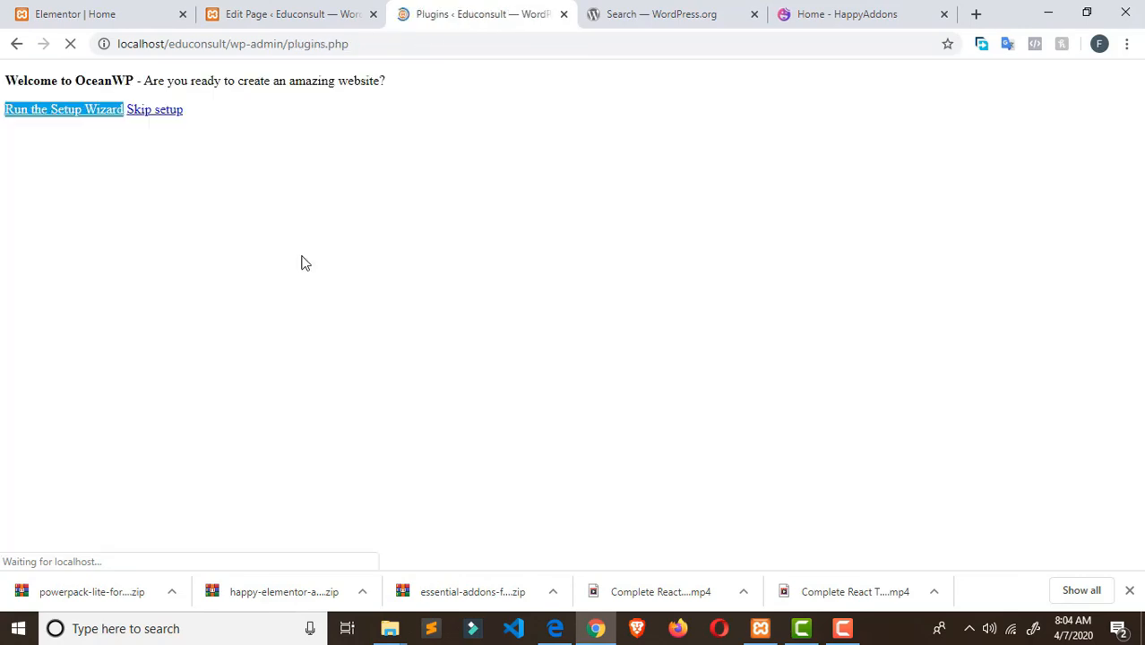
scroll(304, 278, down, 3)
scroll(303, 314, down, 2)
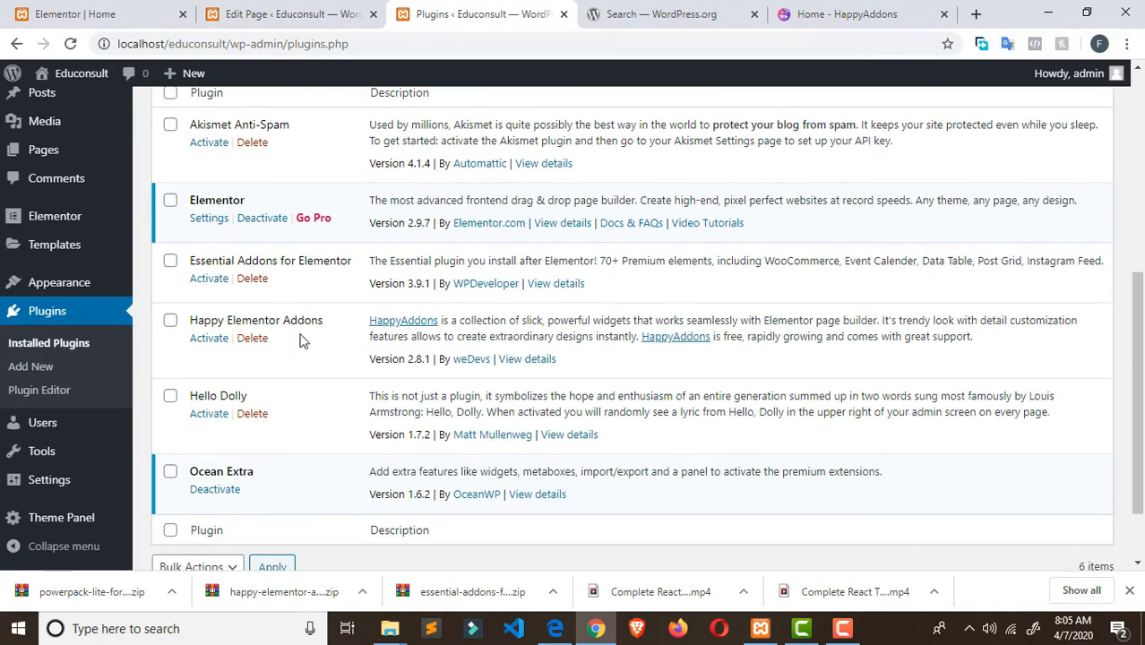
click(209, 338)
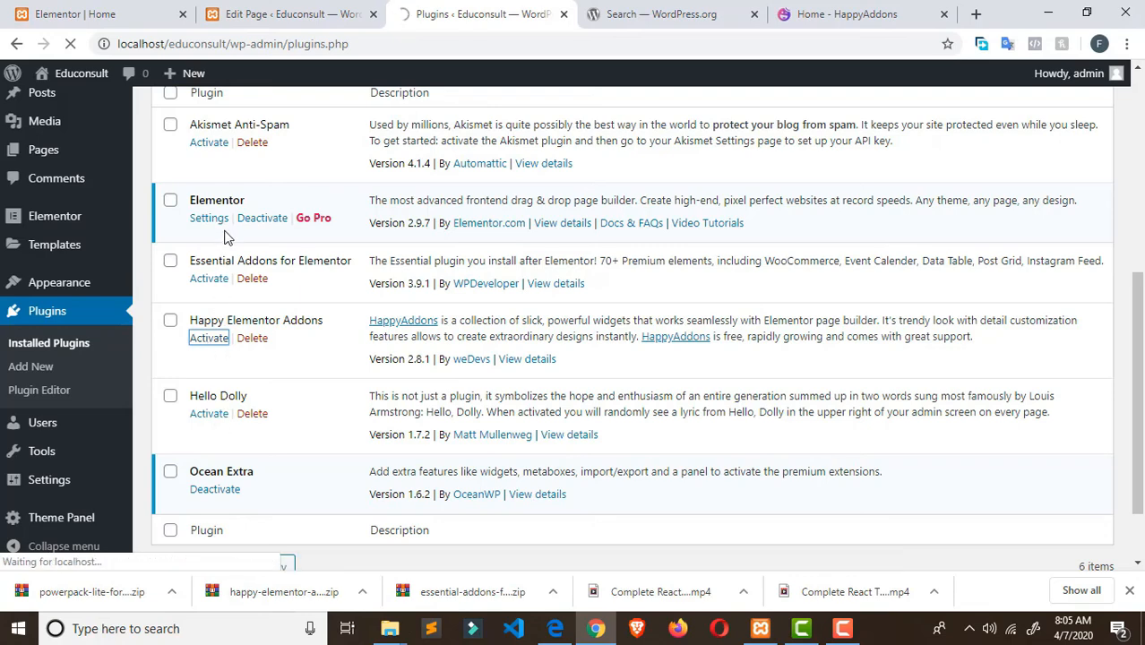
scroll(239, 269, down, 5)
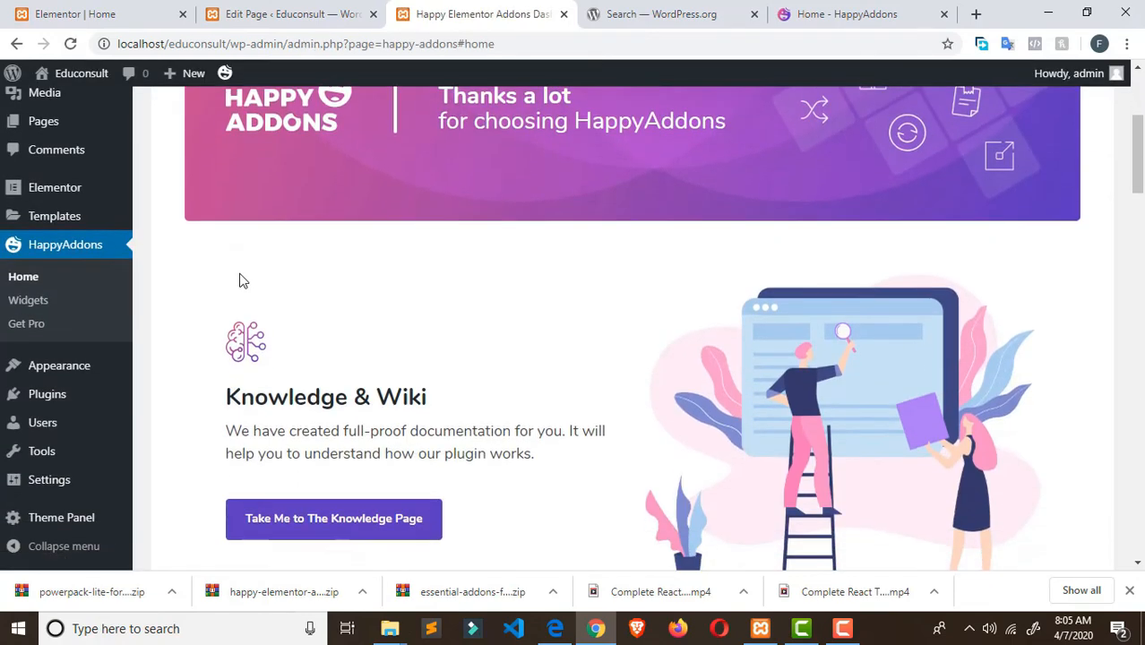
- Look over the HappyAddons home page in the WordPress dashboard, including its knowledge and video tutorial sections
scroll(240, 289, down, 3)
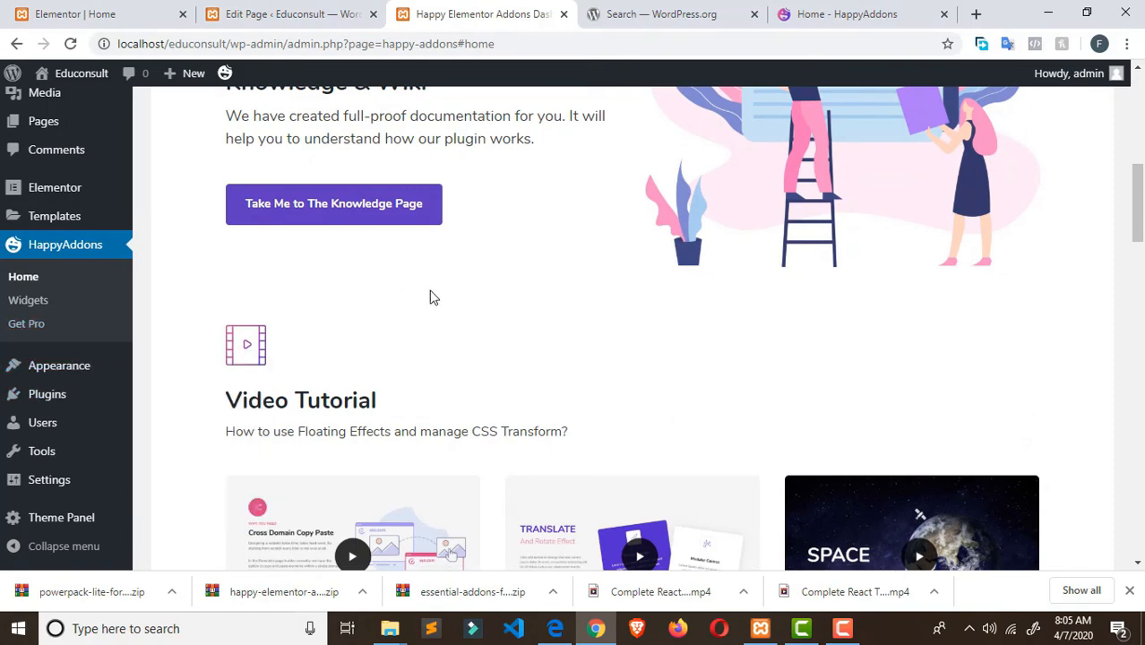
scroll(537, 331, down, 1)
scroll(538, 332, down, 1)
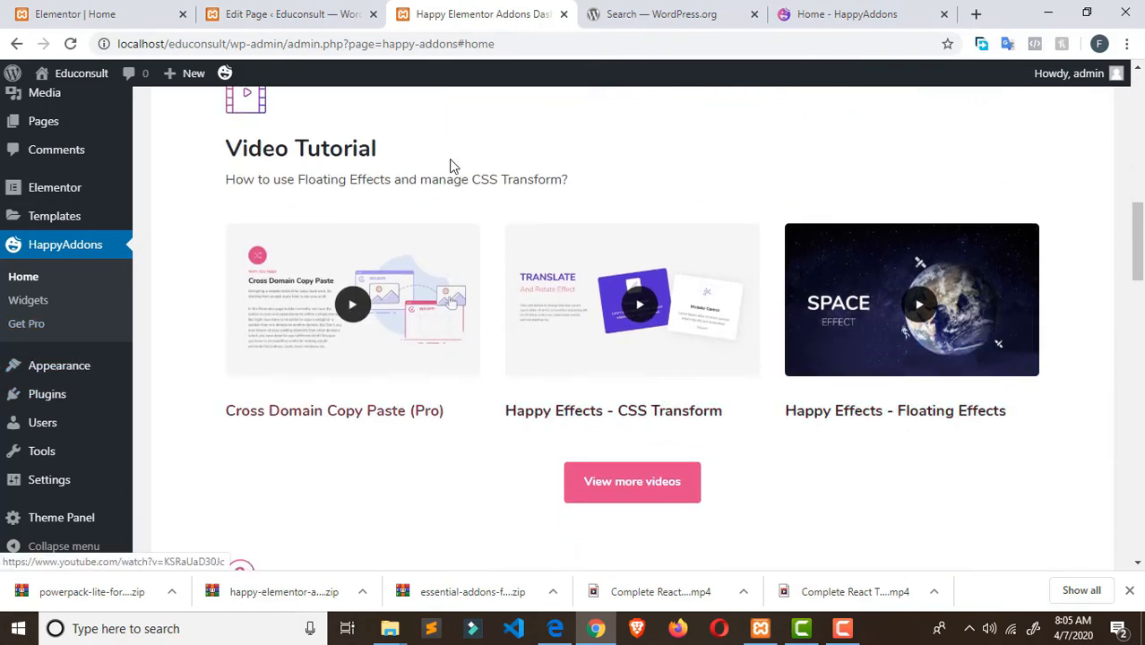
scroll(476, 176, up, 8)
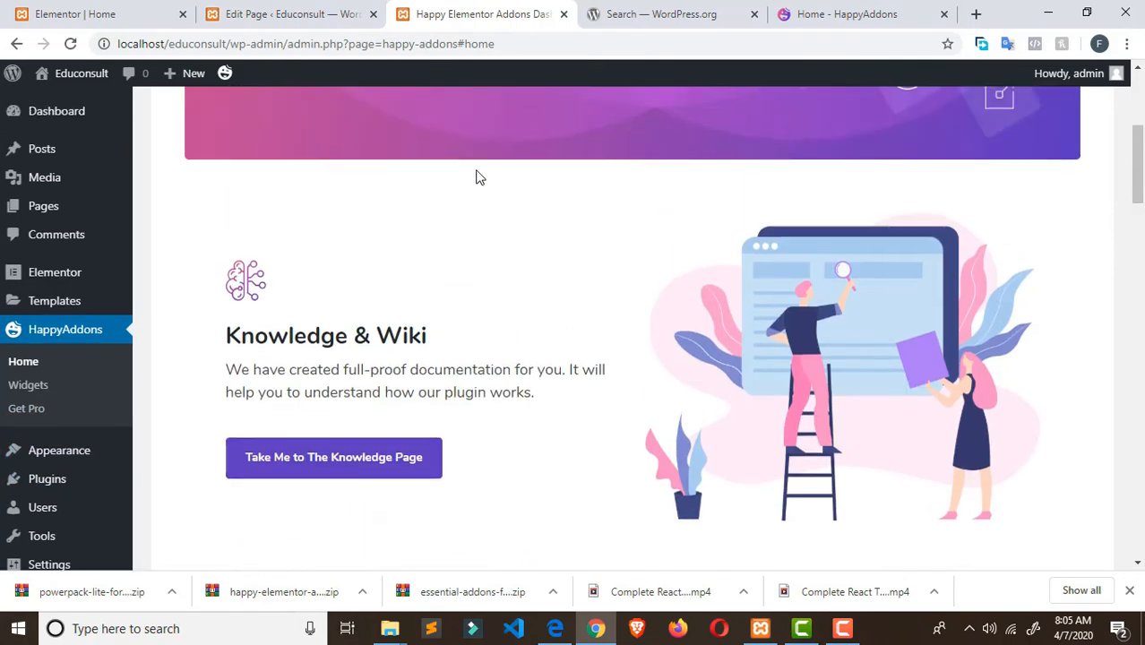
scroll(385, 83, up, 2)
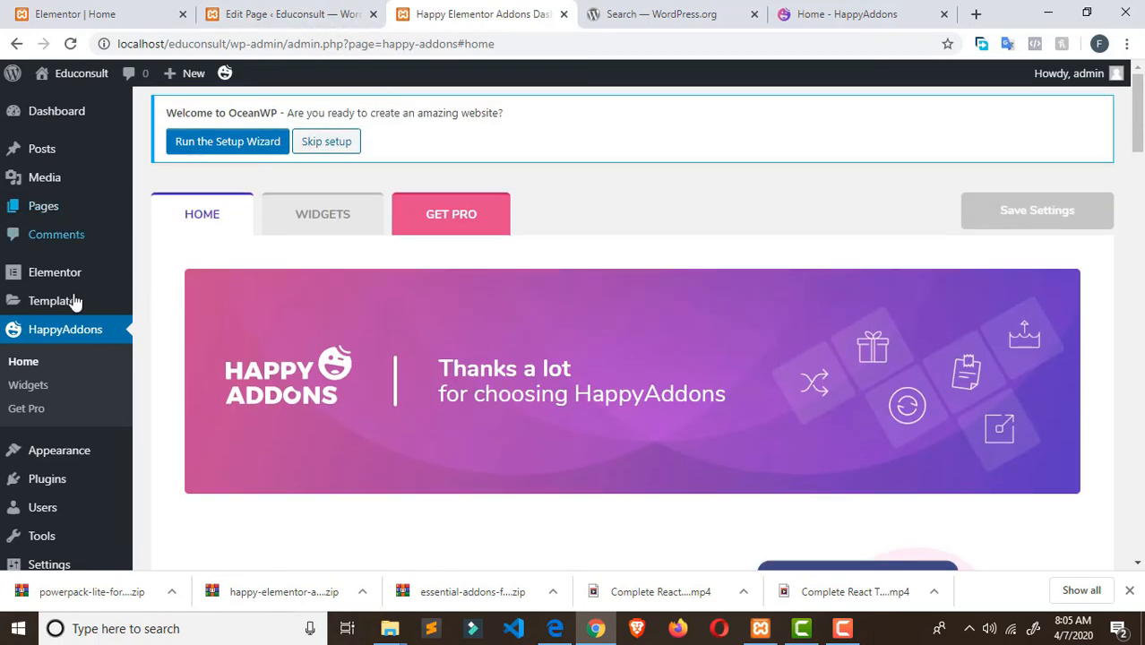
- Open the installed plugins list and activate Essential Addons for Elementor
click(28, 484)
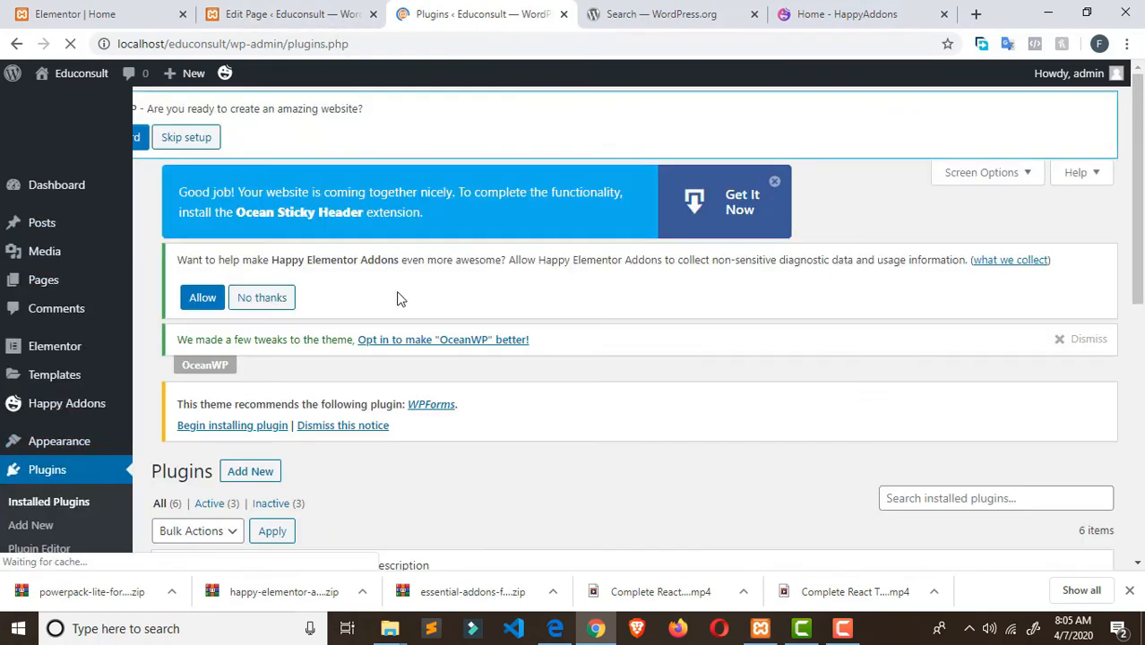
scroll(396, 299, down, 5)
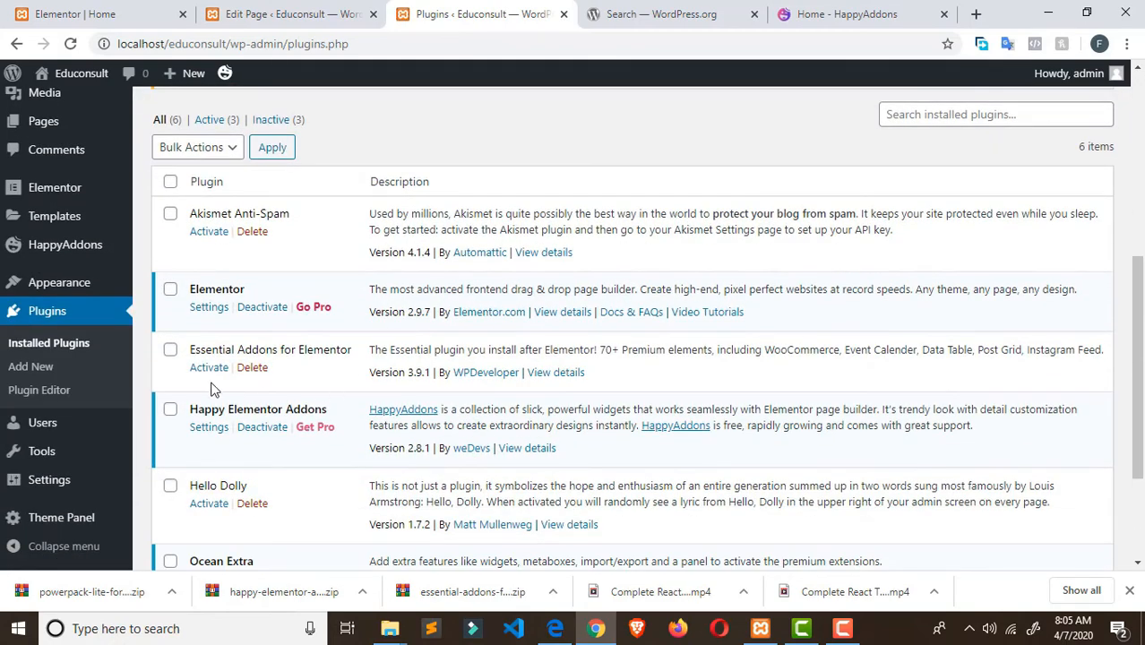
click(211, 368)
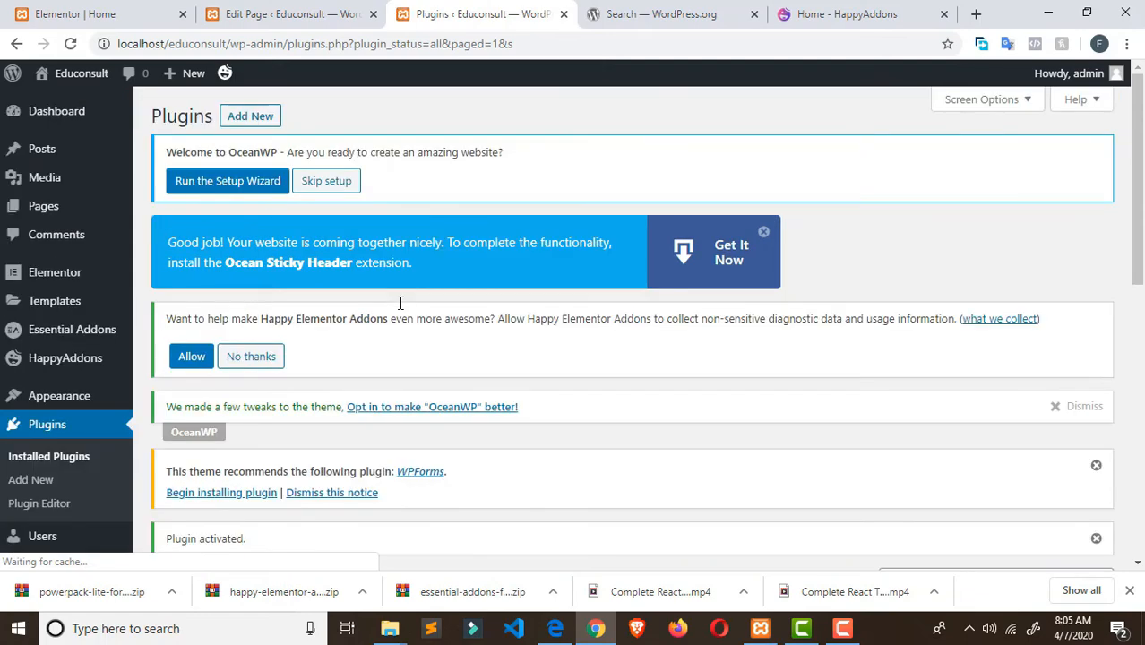
- Return to the home page's Elementor editor and reload it to bring in the newly activated addon's widgets
click(108, 13)
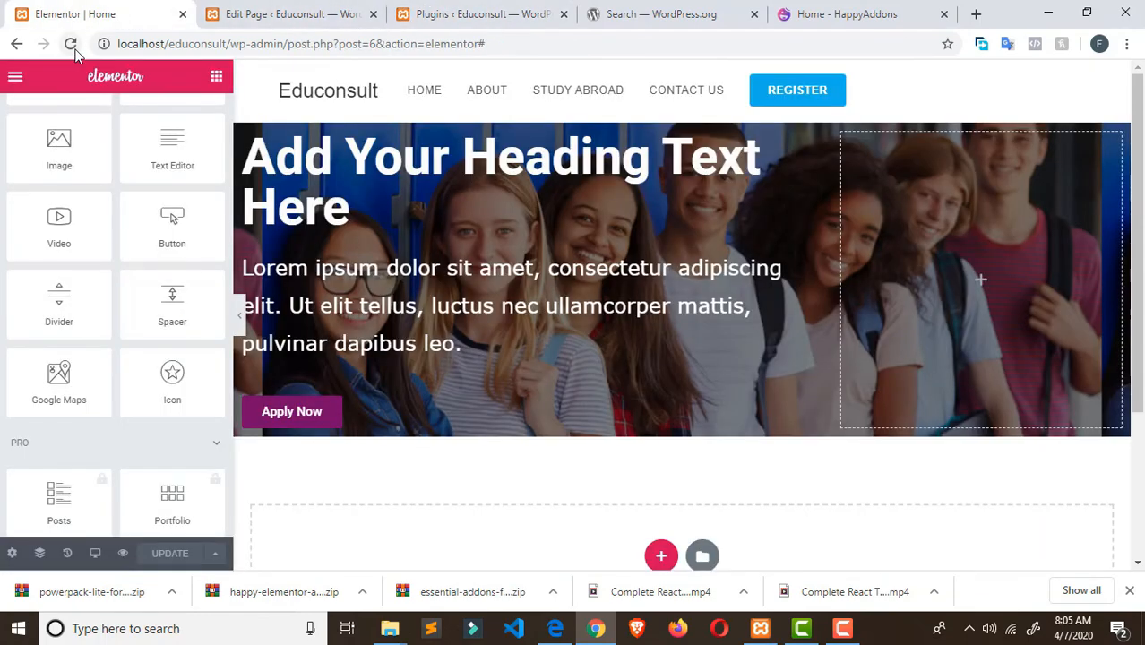
click(71, 45)
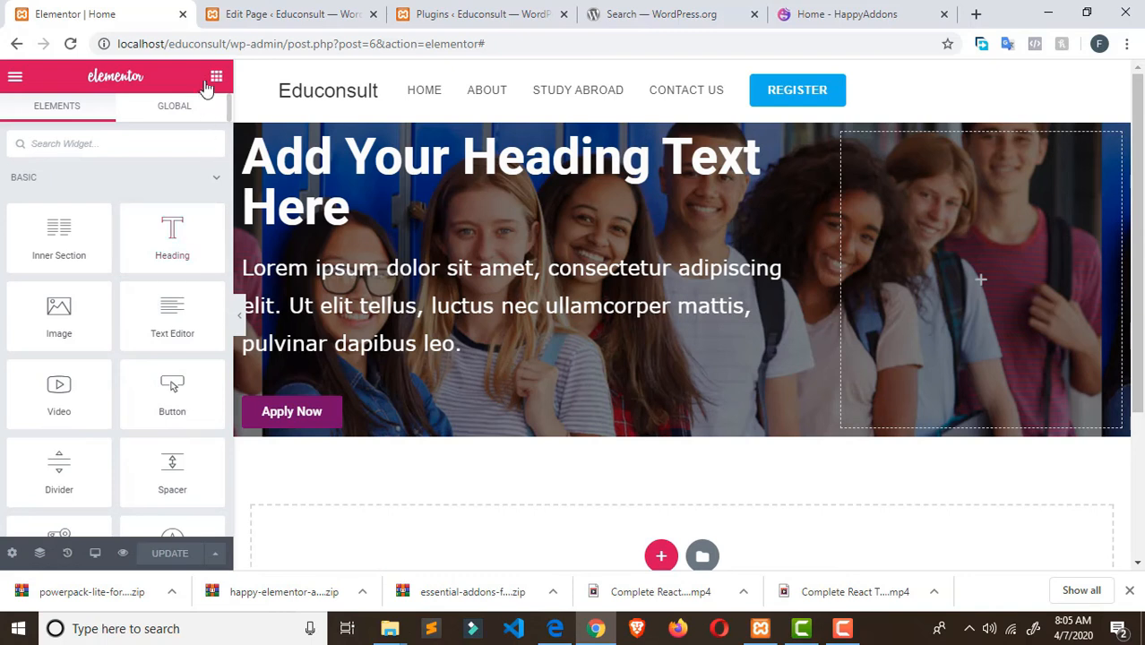
scroll(176, 183, down, 1)
scroll(177, 183, up, 1)
click(289, 18)
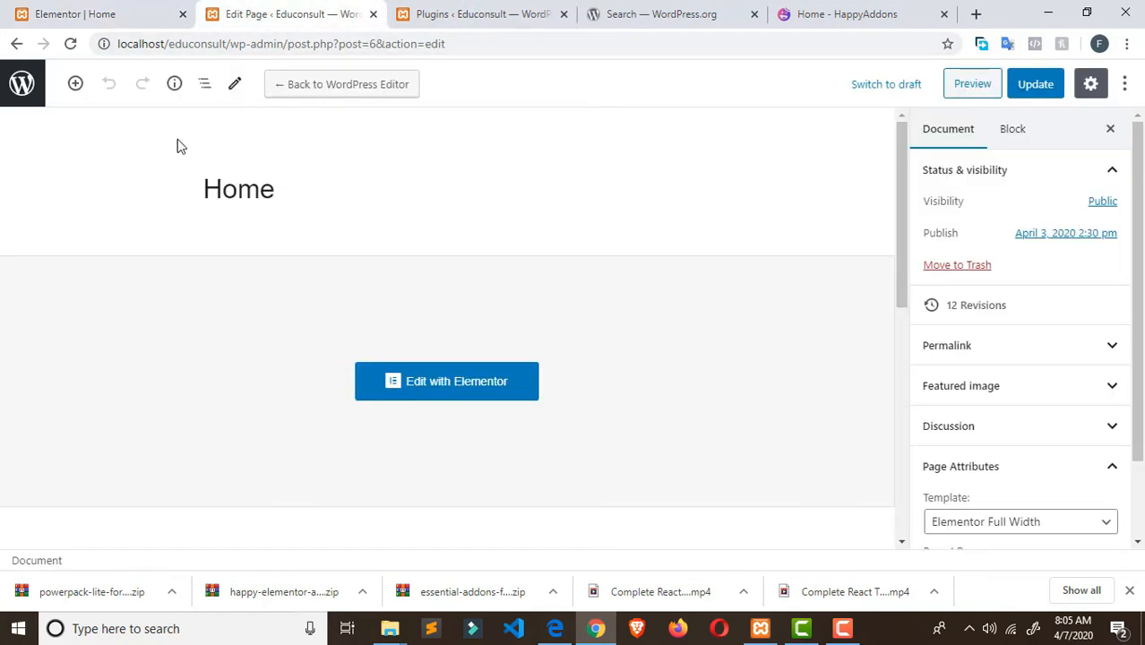
click(112, 19)
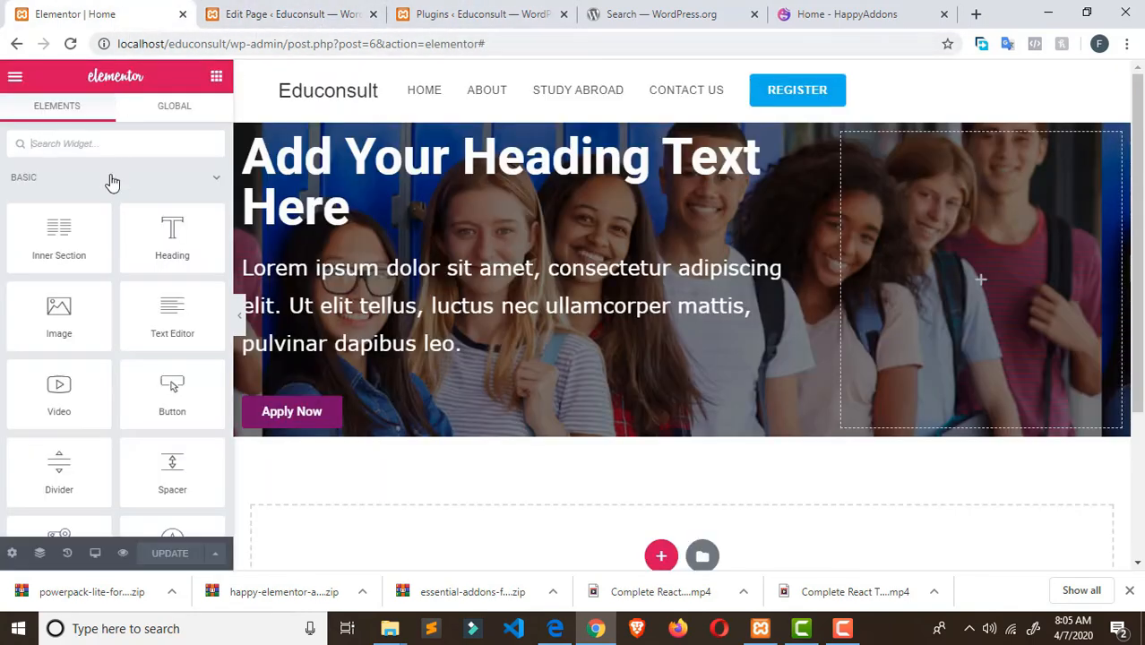
- Search the Elementor widgets for "essenti", look through the matching widgets and clear the search
click(112, 145)
text(s)
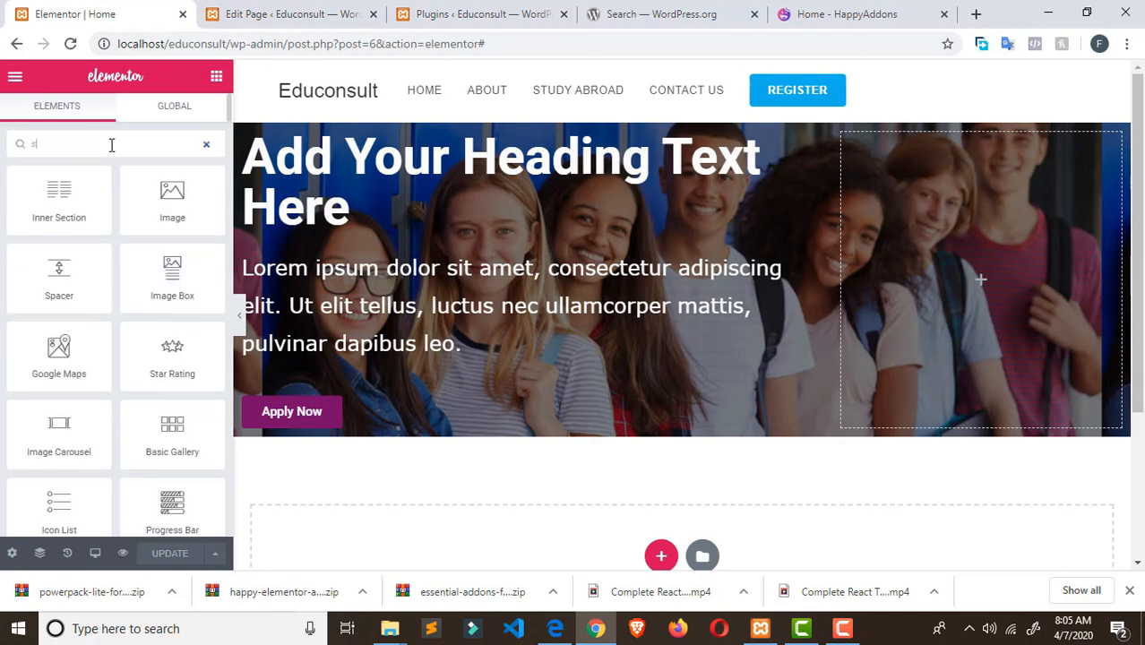
key(BackSpace)
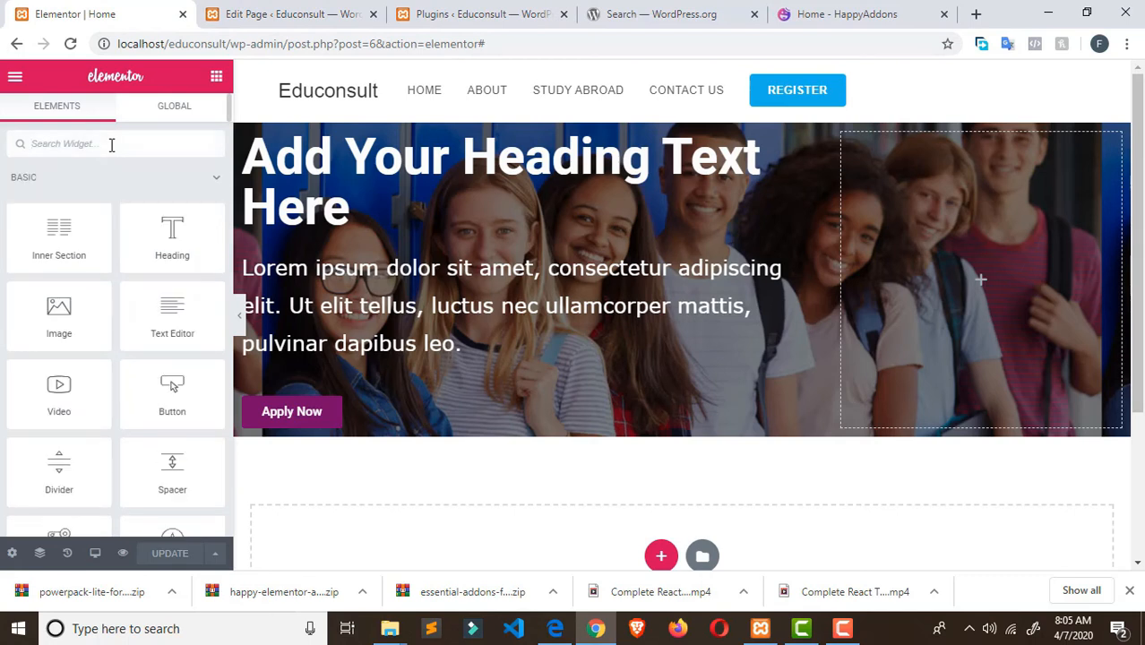
text(e)
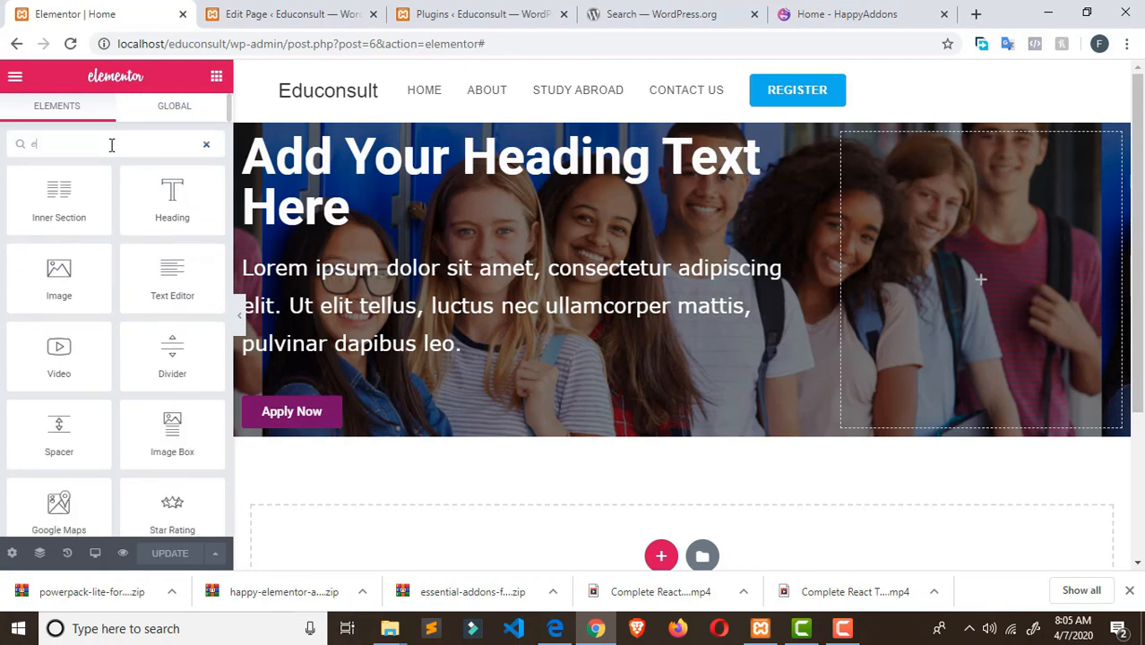
text(s)
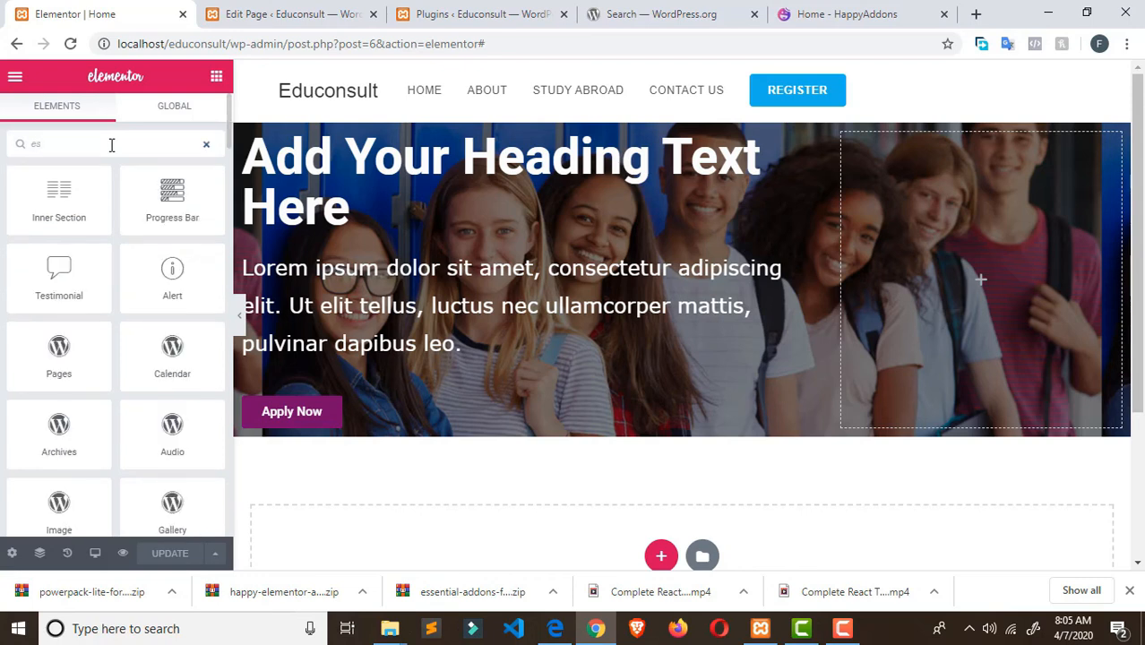
text(senti)
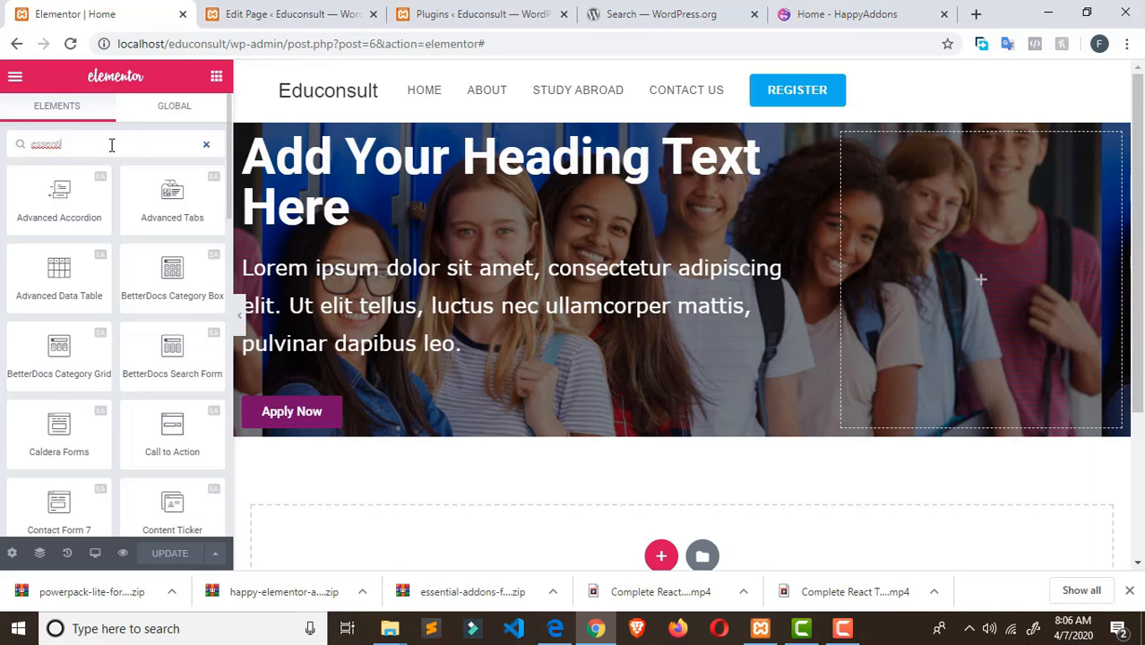
scroll(123, 354, down, 5)
scroll(122, 355, up, 3)
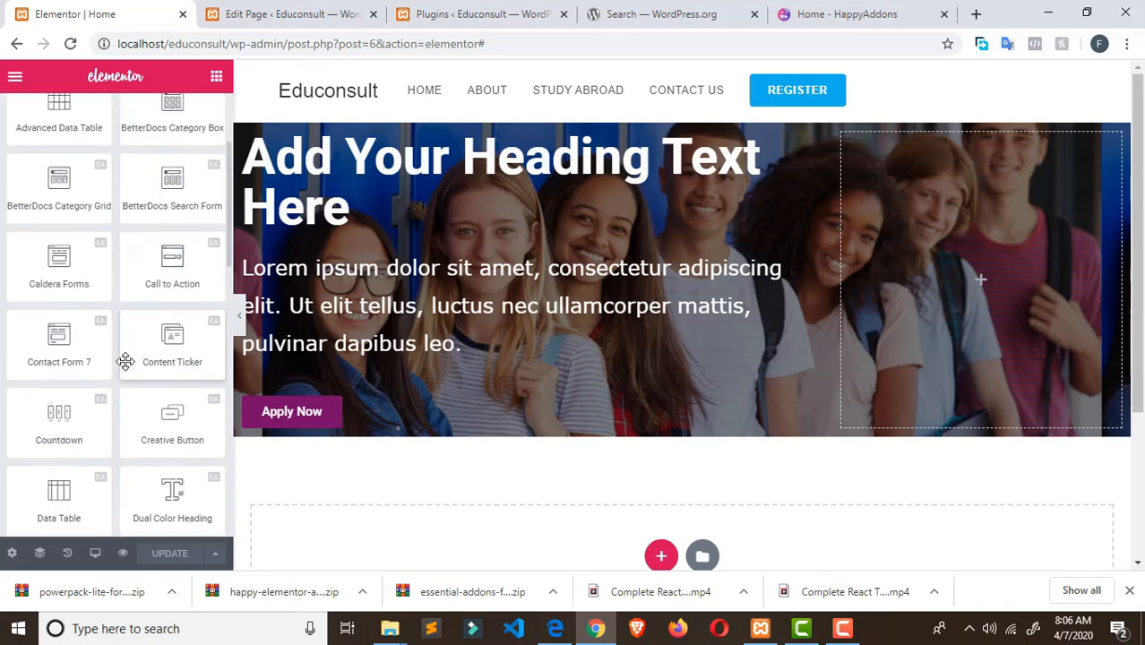
scroll(125, 361, up, 2)
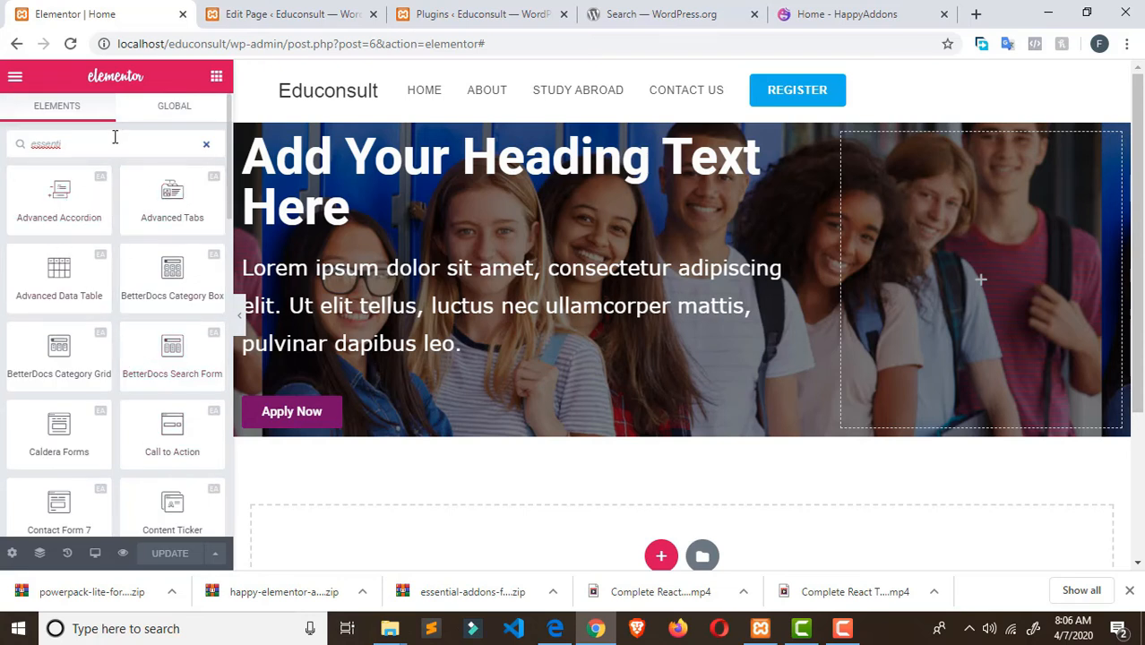
click(208, 147)
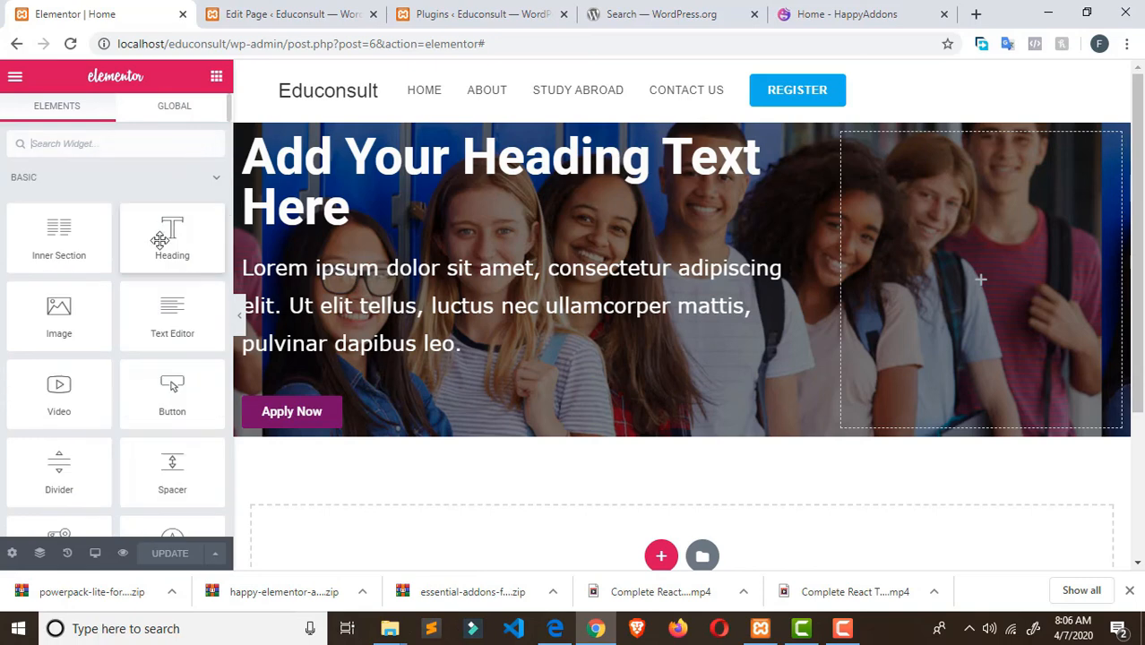
- Look through the Basic, Pro and General widget categories to find the Essential Addons category
scroll(158, 242, down, 1)
scroll(159, 244, down, 2)
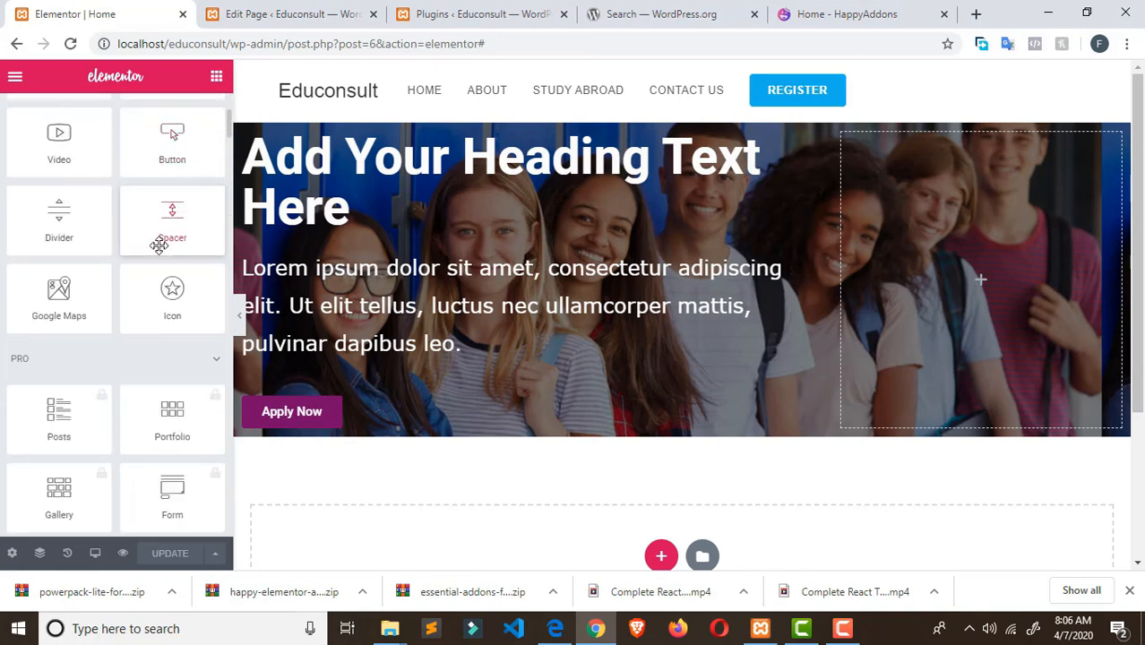
scroll(159, 245, down, 3)
scroll(159, 251, up, 2)
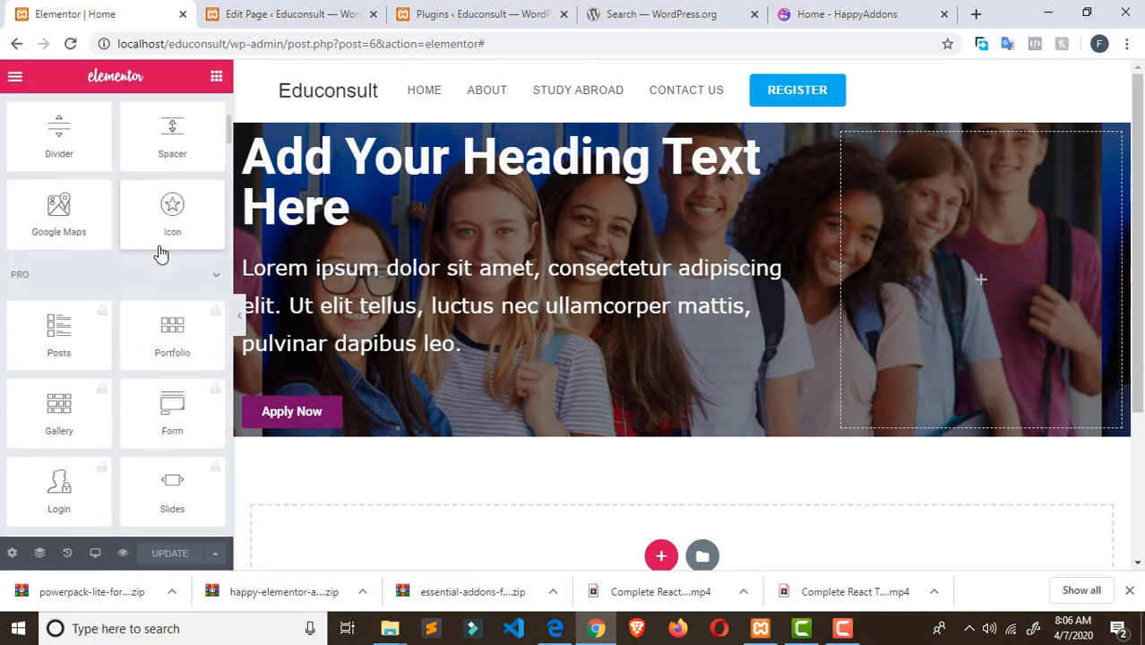
scroll(158, 251, down, 5)
scroll(163, 256, down, 10)
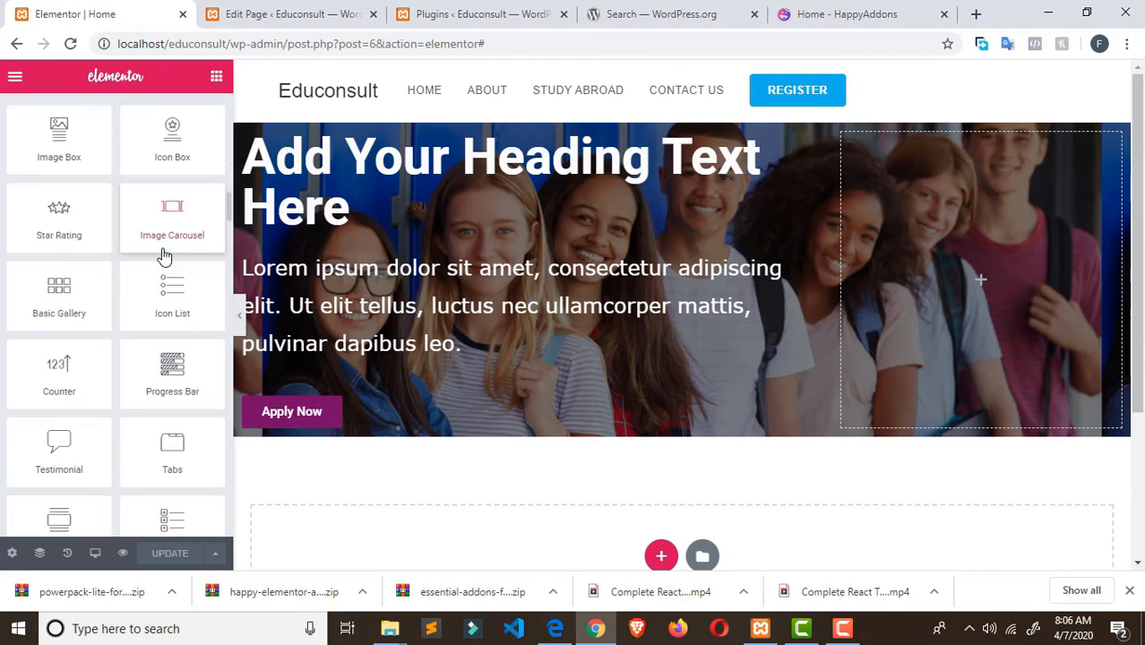
scroll(162, 249, up, 3)
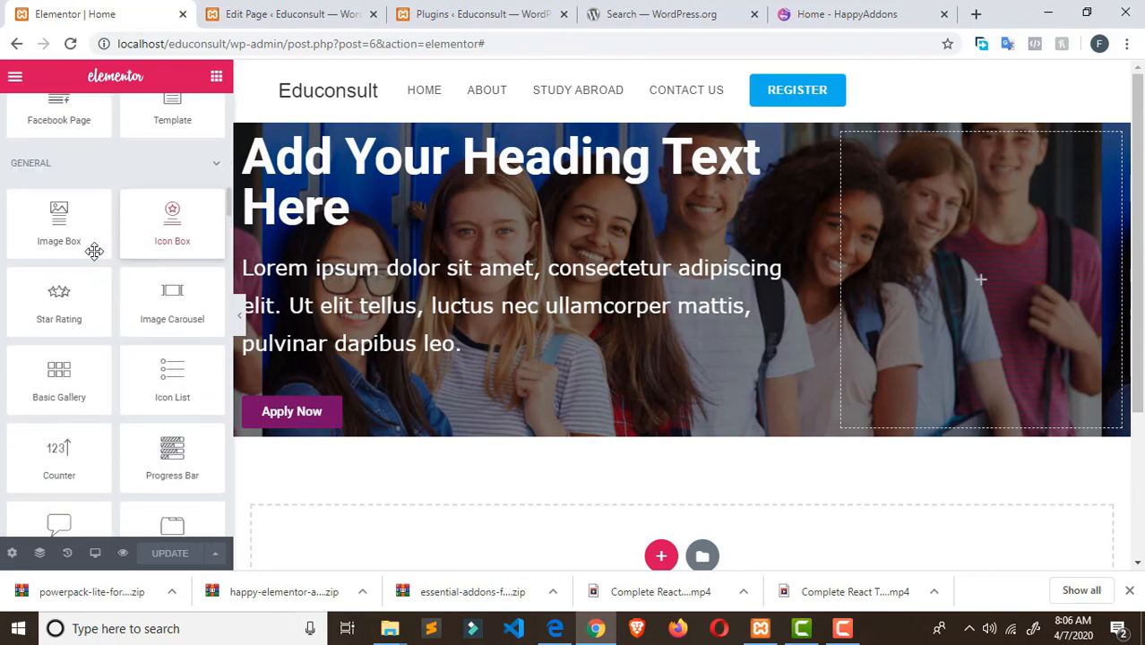
scroll(180, 321, down, 7)
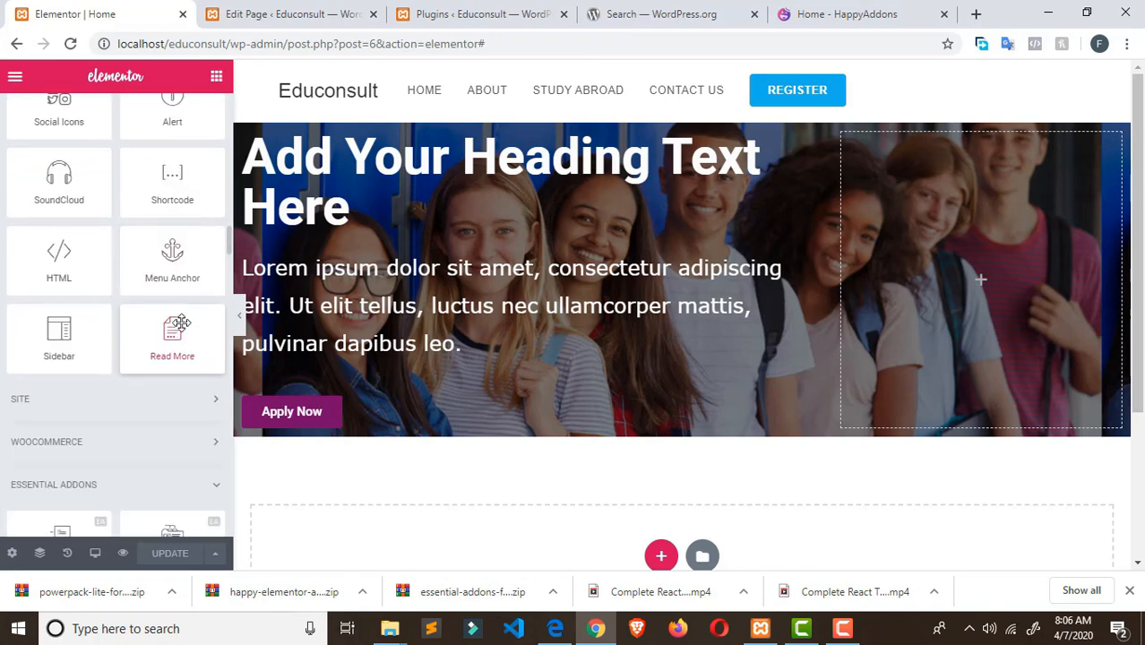
scroll(180, 321, down, 2)
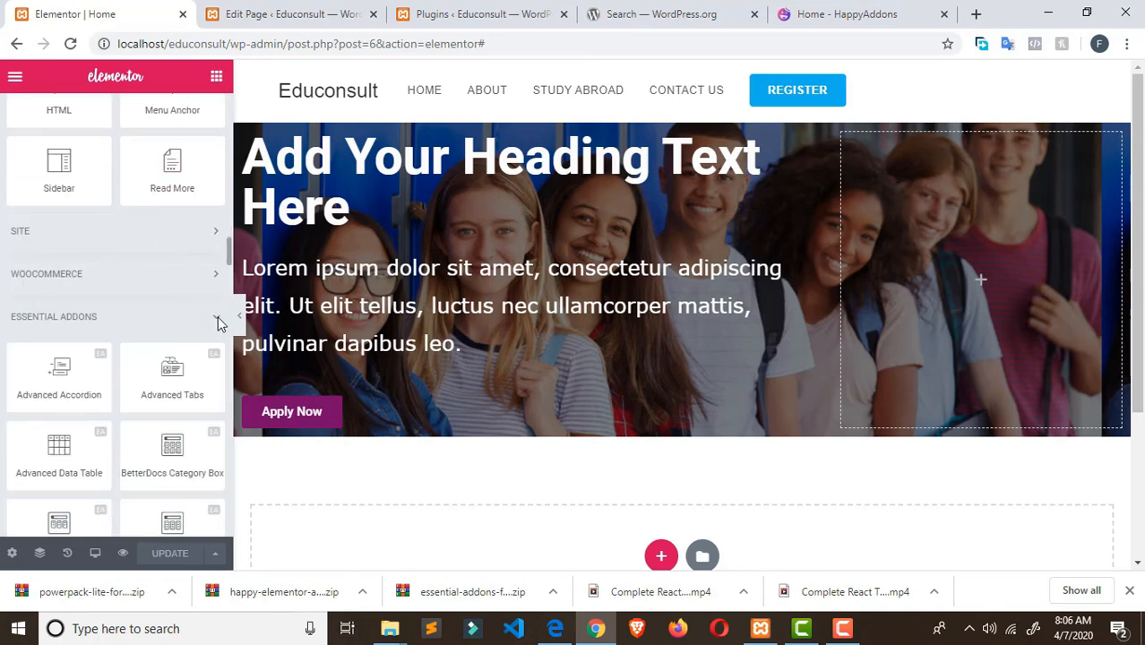
- Examine the widgets offered in the Essential Addons and Happy Addons categories
scroll(164, 361, down, 10)
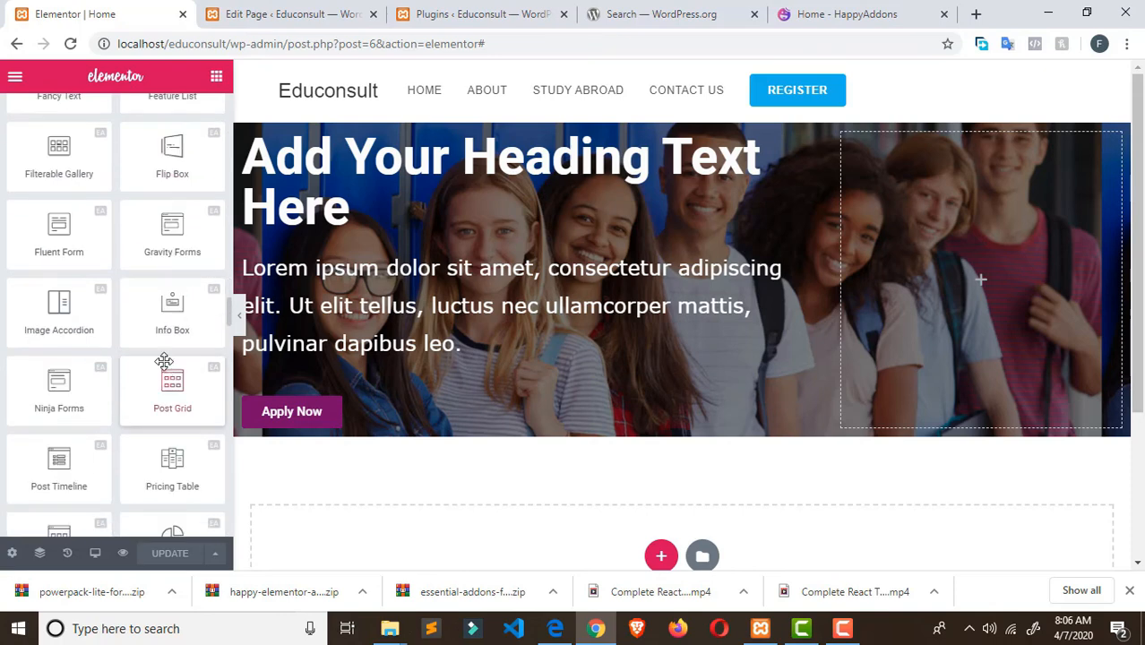
scroll(164, 362, down, 12)
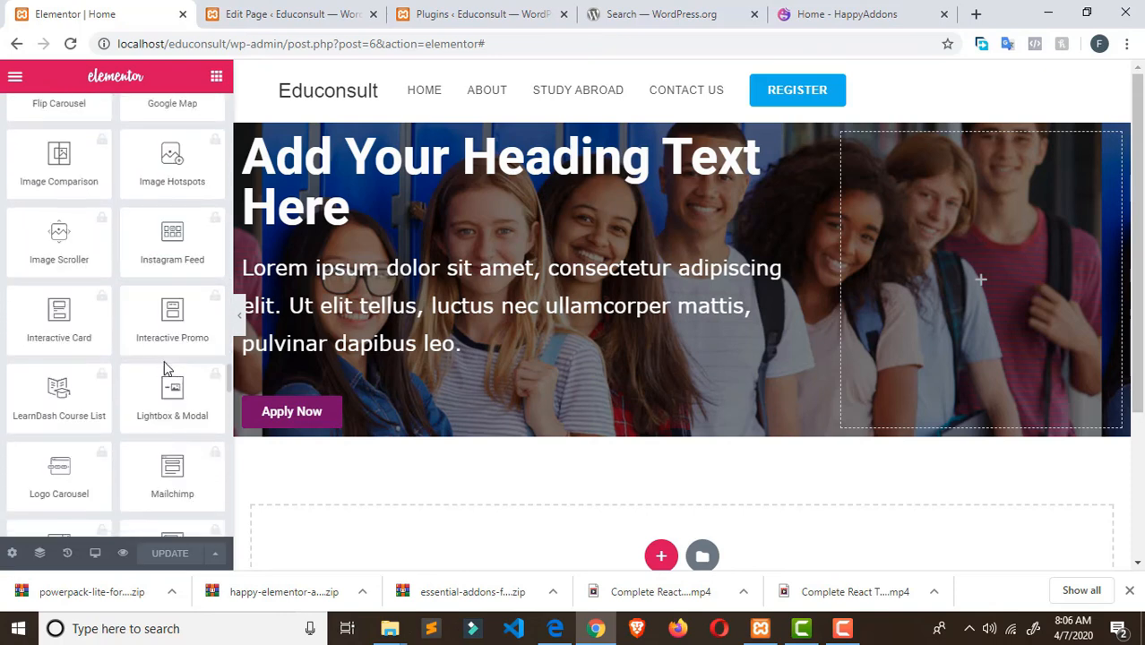
scroll(164, 368, down, 8)
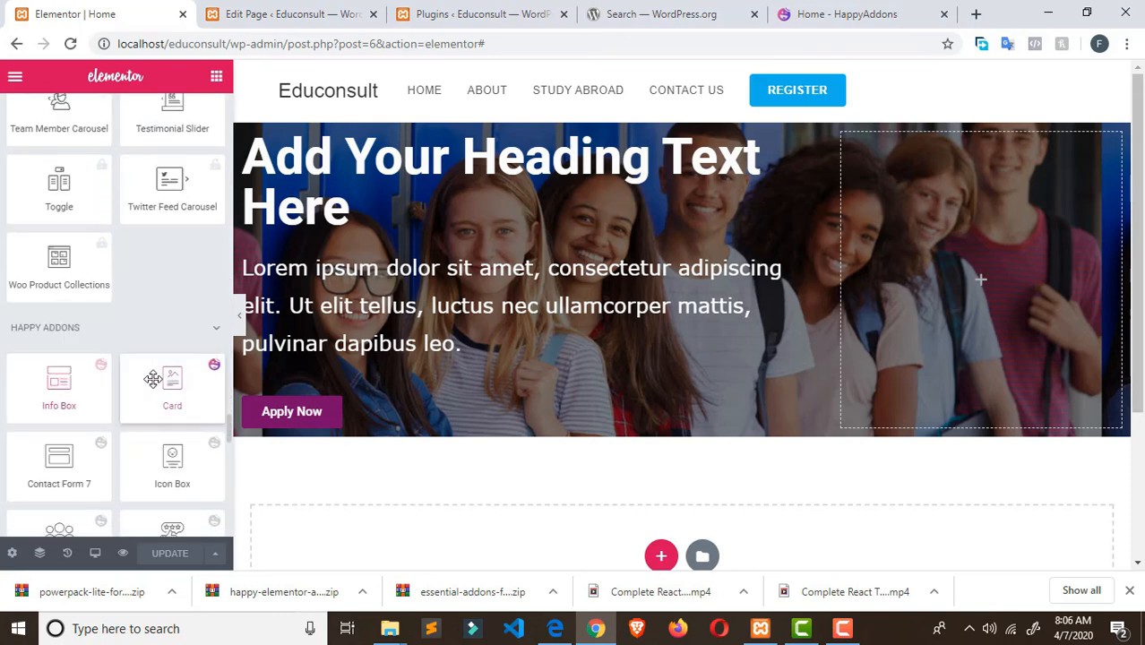
scroll(142, 352, up, 8)
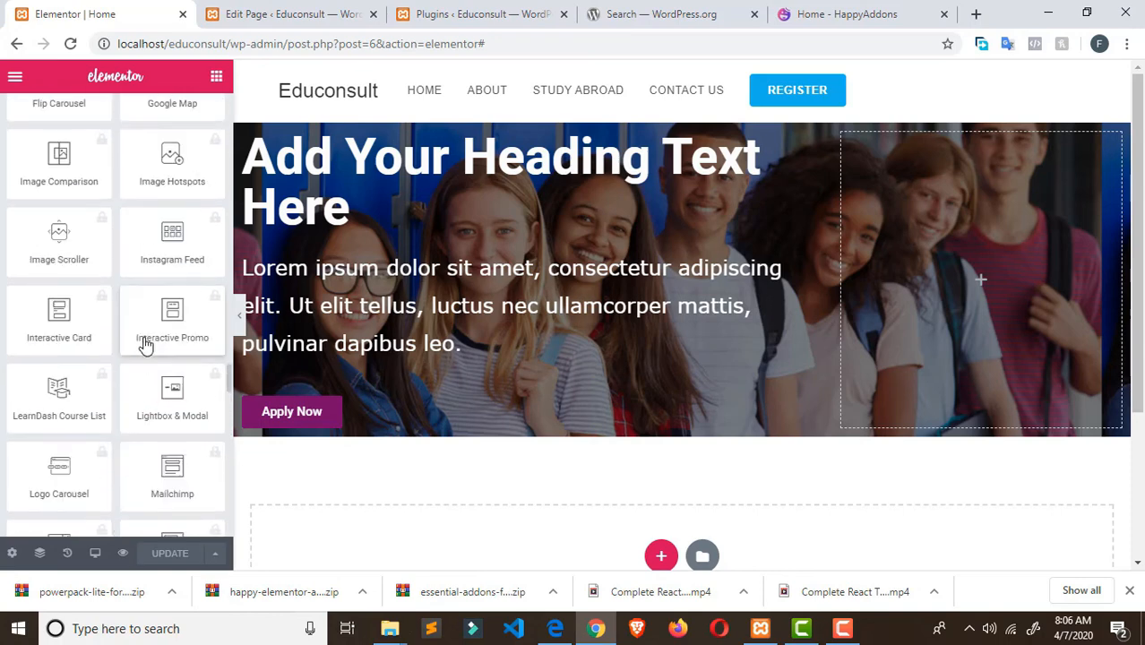
scroll(146, 334, up, 3)
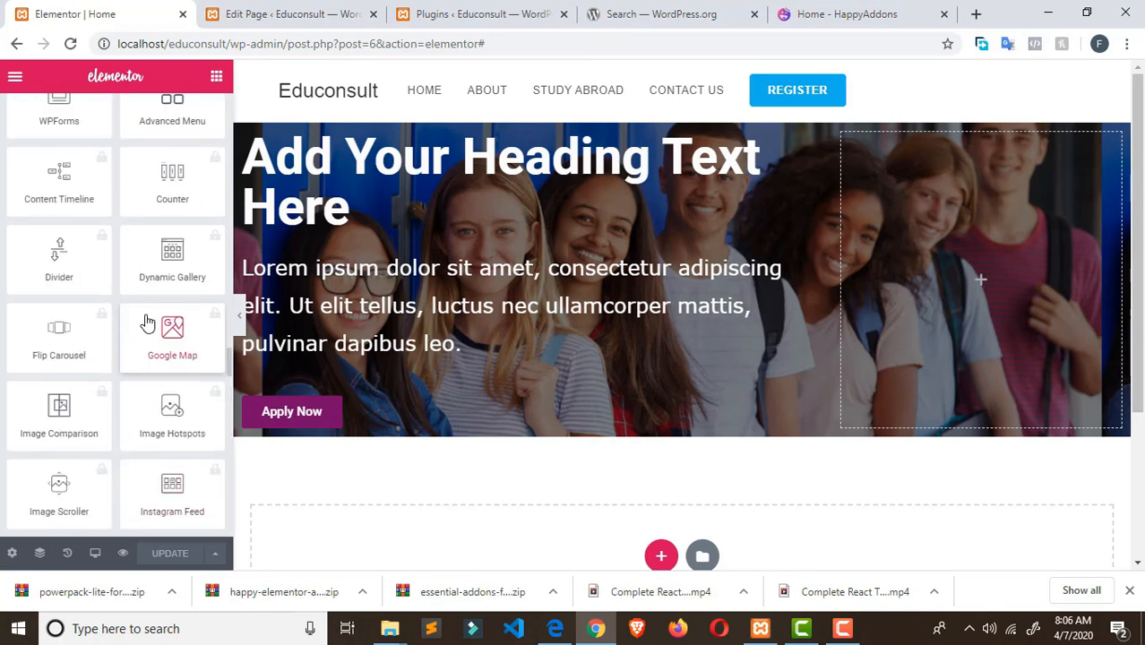
scroll(113, 274, down, 4)
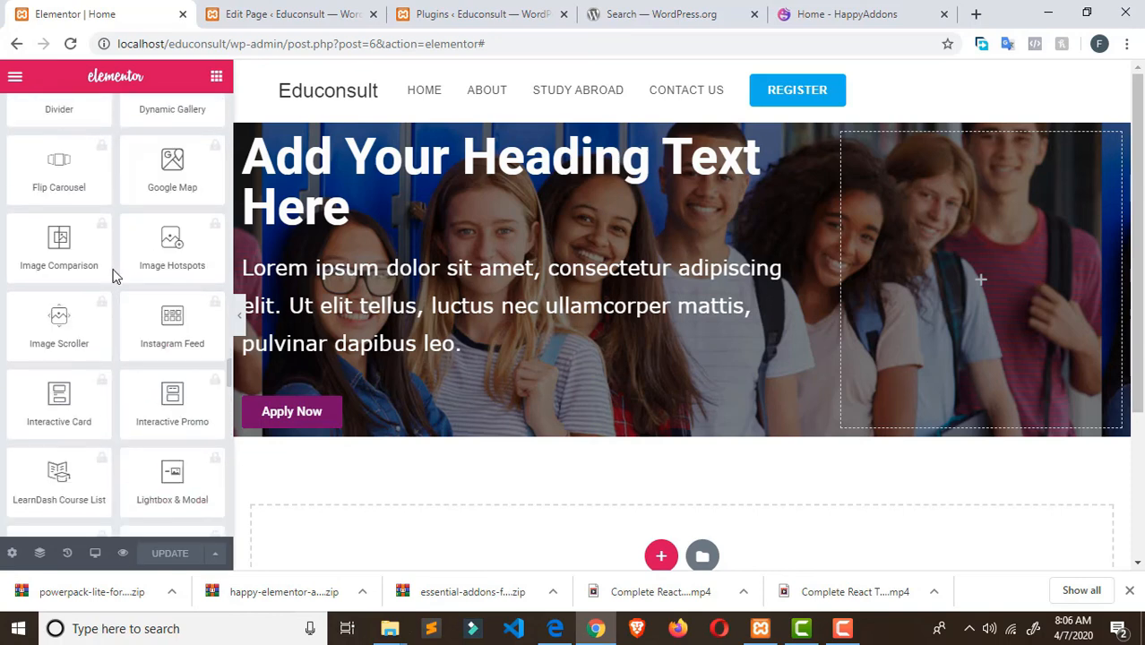
scroll(113, 275, down, 10)
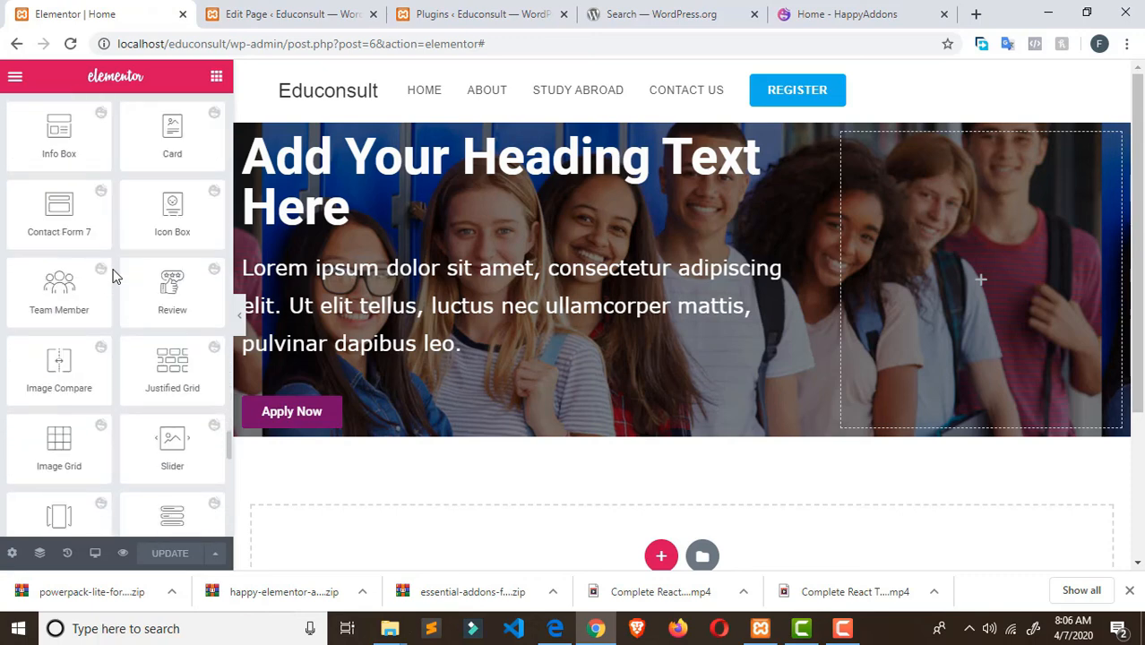
scroll(113, 276, up, 5)
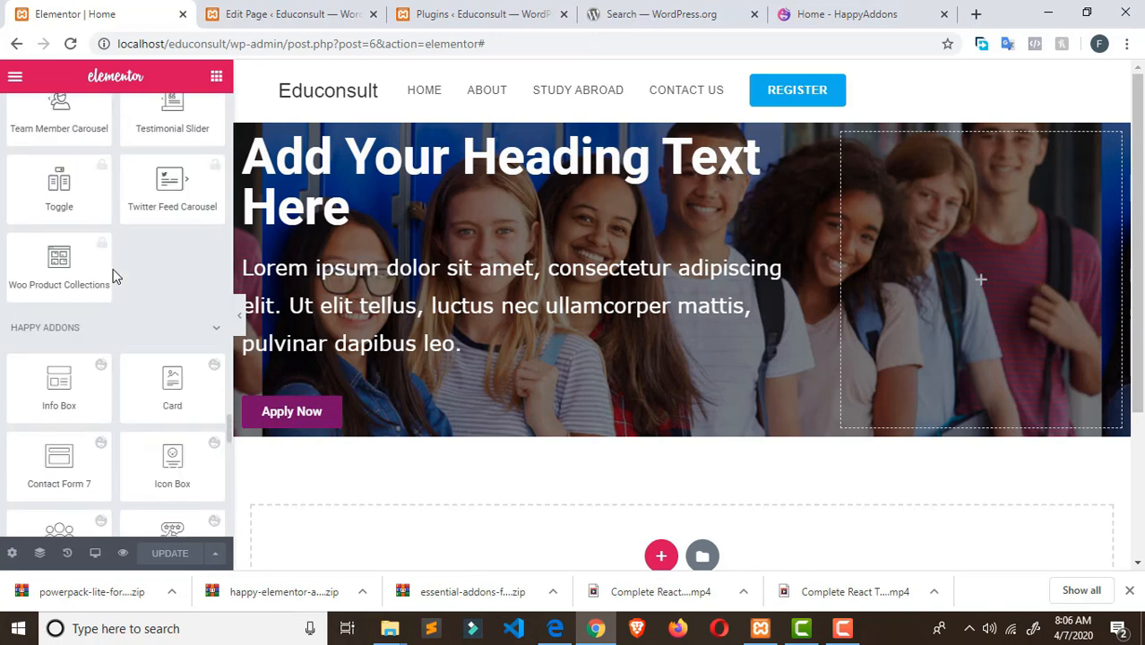